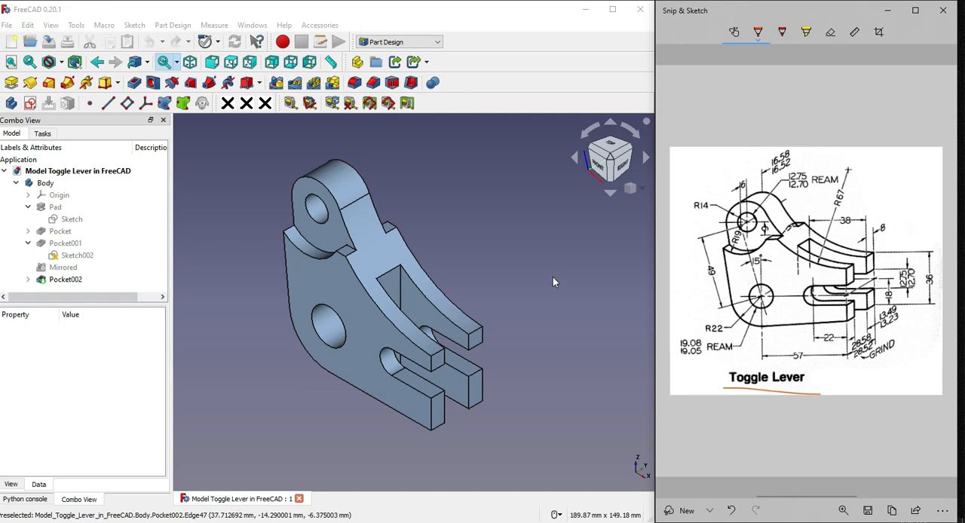
# Close the finished toggle lever model and create a new document with a body and its origin planes shown
pyautogui.click(364, 406)
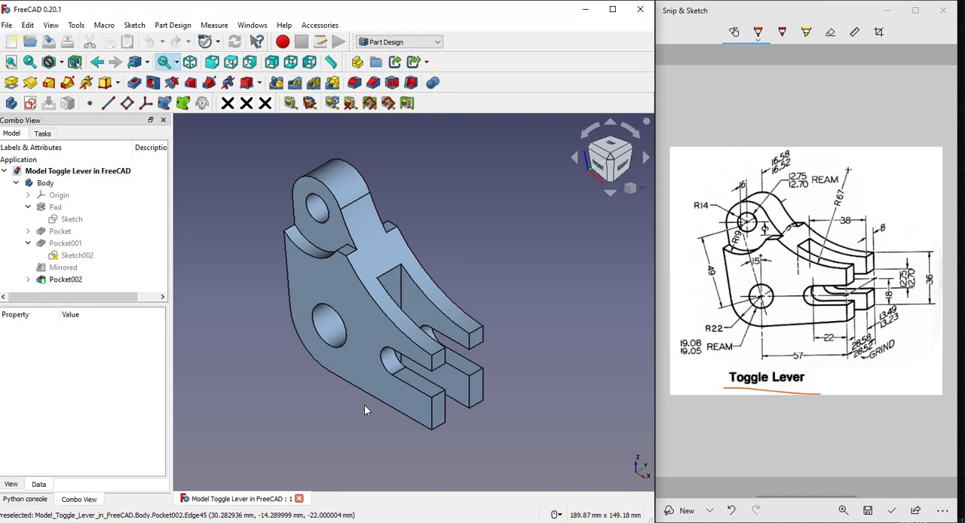
pyautogui.click(299, 498)
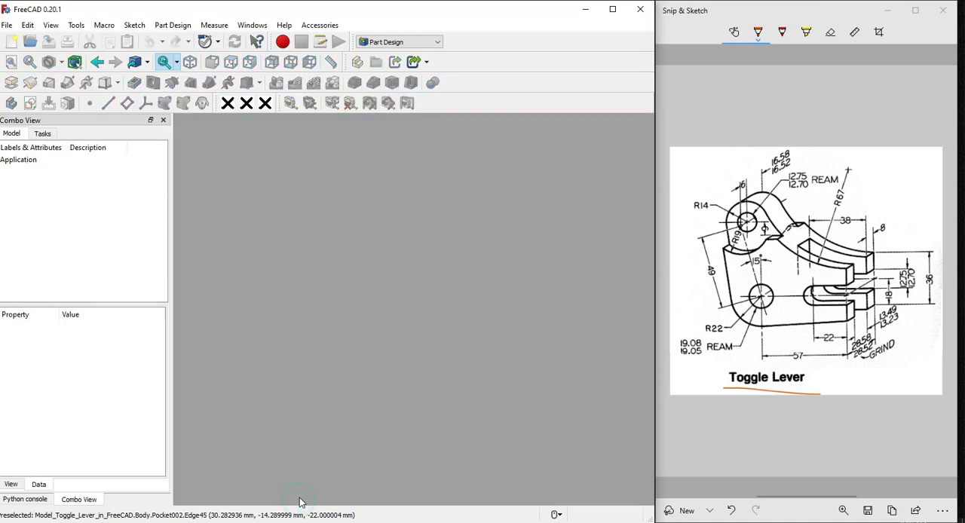
pyautogui.click(12, 42)
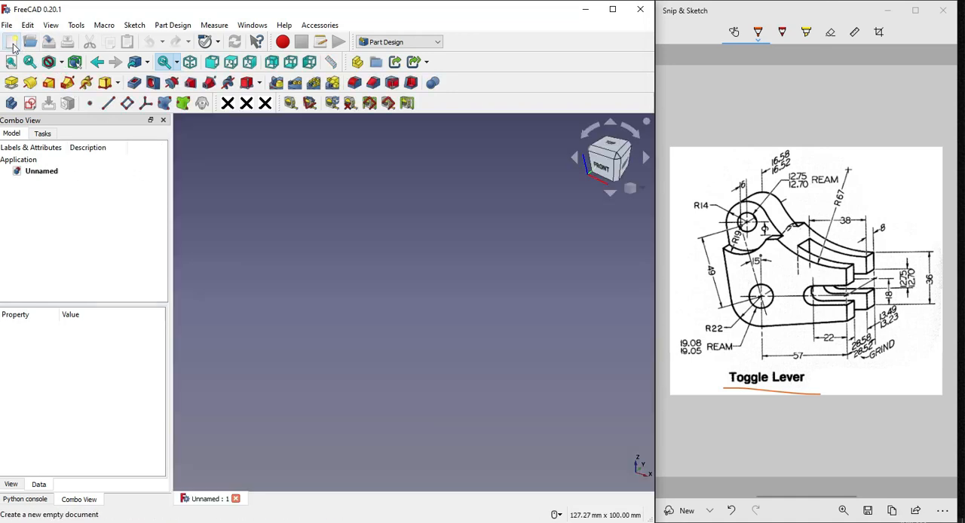
pyautogui.click(11, 104)
pyautogui.click(323, 235)
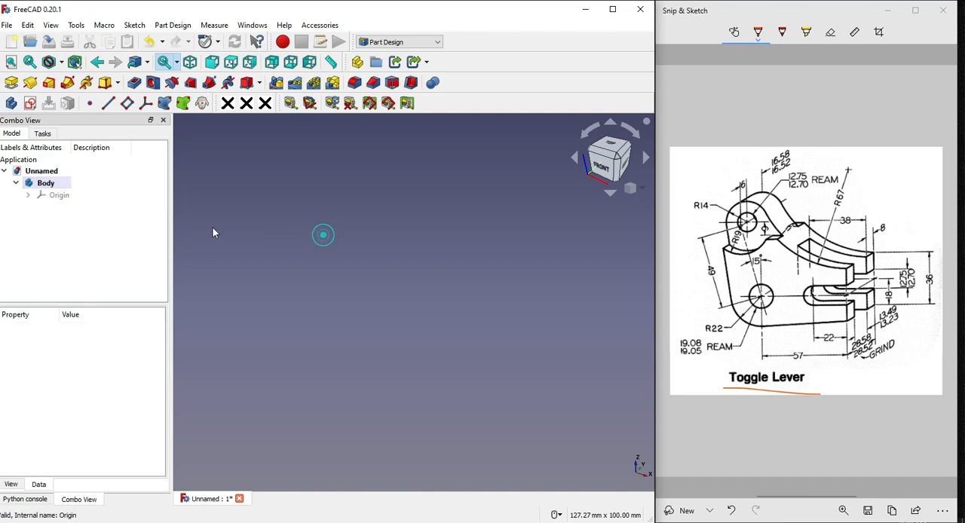
pyautogui.click(60, 196)
# Switch to Snip & Sketch and ink a loop around the lever, a double-headed depth arrow, and crosses on both slots and the upper hole
pyautogui.click(863, 388)
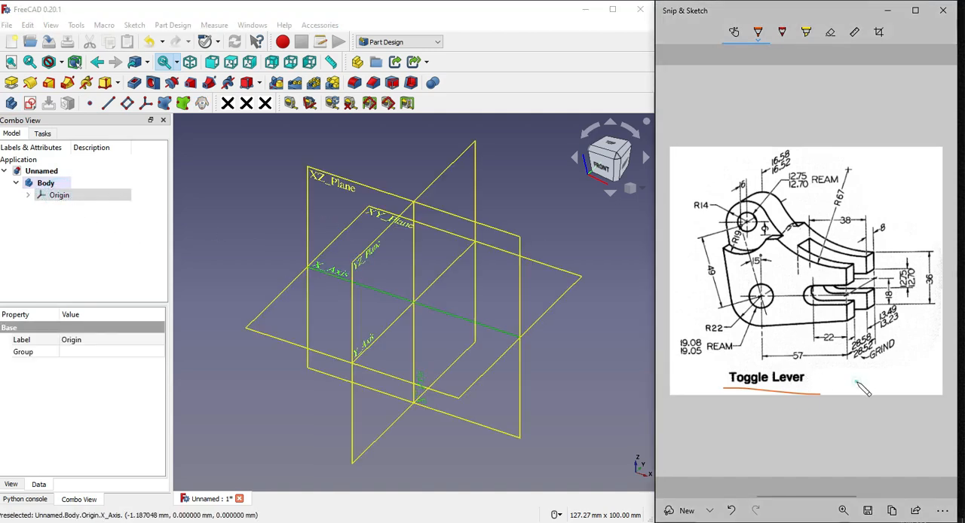
pyautogui.moveTo(726, 190)
pyautogui.mouseDown()
pyautogui.moveTo(712, 260)
pyautogui.moveTo(763, 334)
pyautogui.moveTo(829, 345)
pyautogui.moveTo(797, 198)
pyautogui.moveTo(727, 191)
pyautogui.mouseUp()
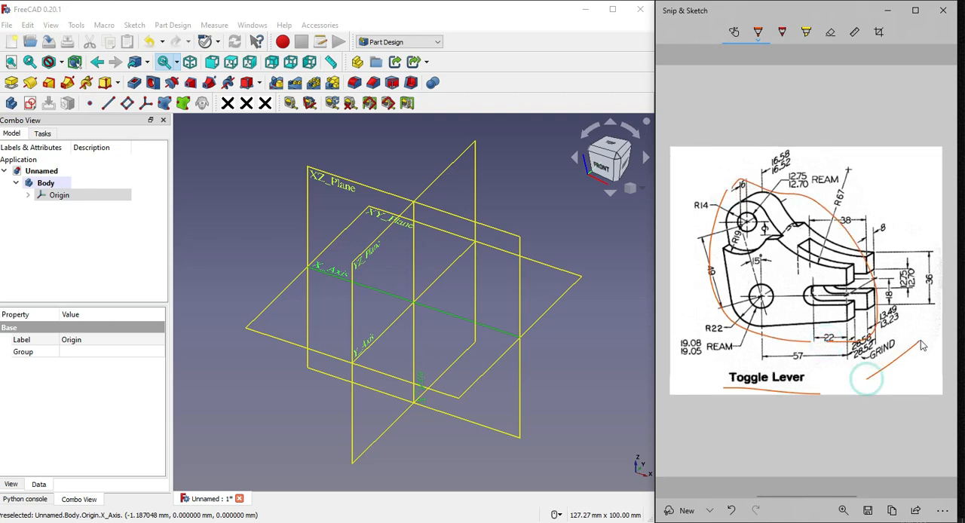
pyautogui.moveTo(865, 379); pyautogui.dragTo(920, 351)
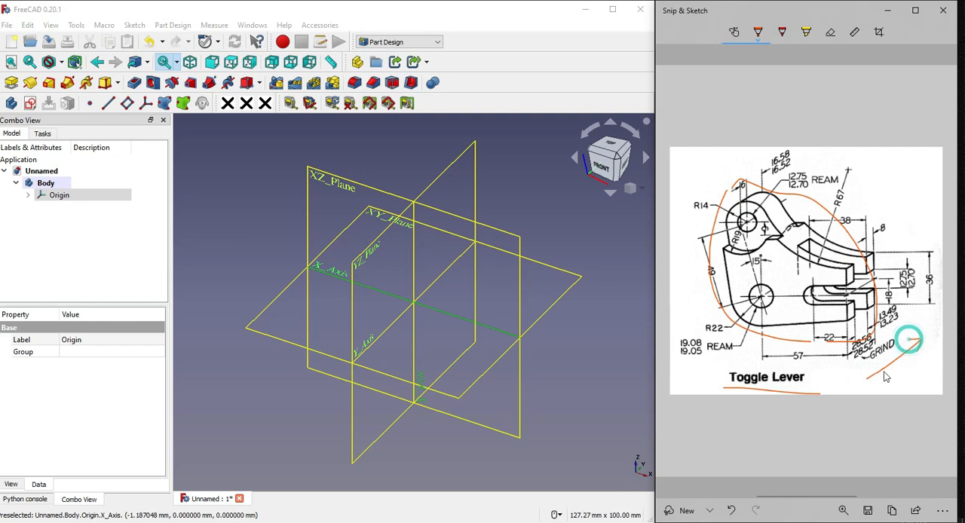
pyautogui.moveTo(868, 372); pyautogui.dragTo(880, 383)
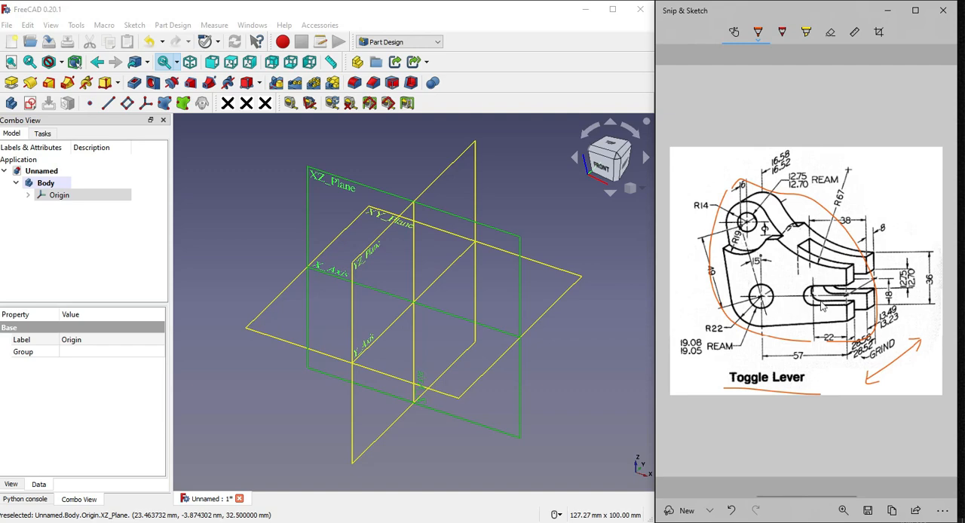
pyautogui.moveTo(834, 303)
pyautogui.mouseDown()
pyautogui.moveTo(820, 291)
pyautogui.moveTo(836, 285)
pyautogui.mouseUp()
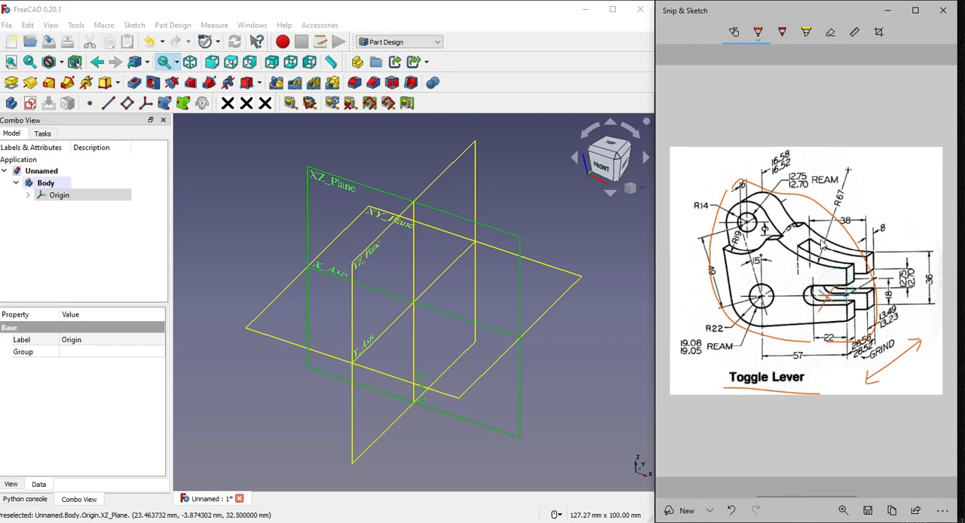
pyautogui.moveTo(820, 241)
pyautogui.mouseDown()
pyautogui.moveTo(833, 258)
pyautogui.moveTo(823, 259)
pyautogui.mouseUp()
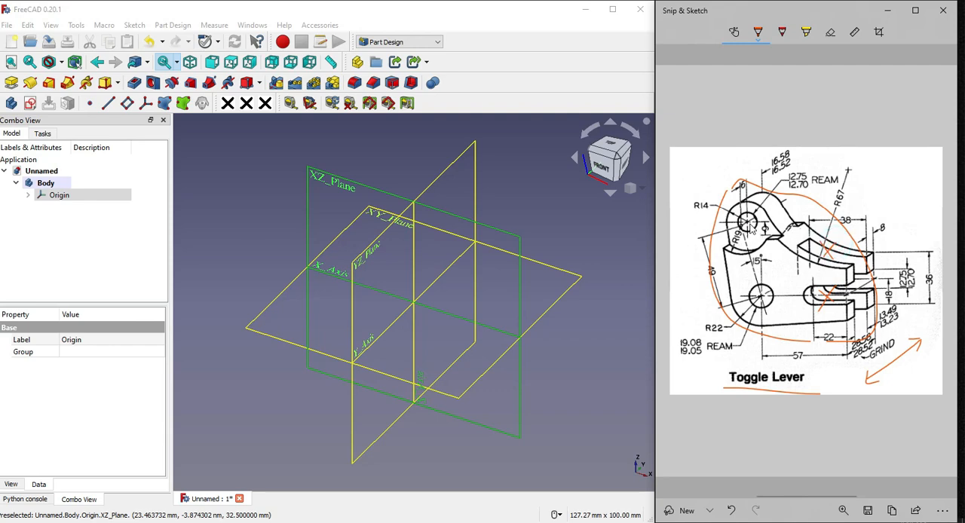
pyautogui.moveTo(741, 220)
pyautogui.mouseDown()
pyautogui.moveTo(754, 235)
pyautogui.moveTo(742, 236)
pyautogui.mouseUp()
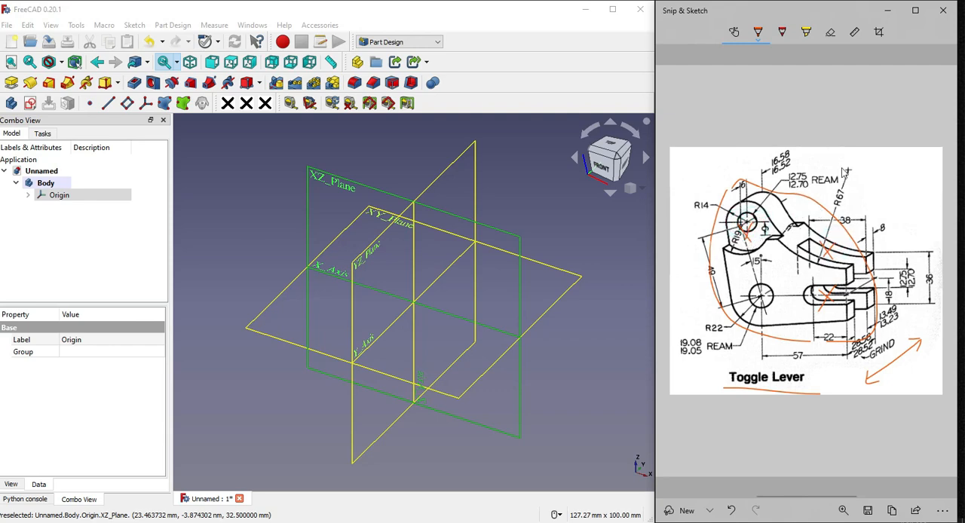
# Erase all the orange ink marks from the drawing, including the underline beneath the Toggle Lever title
pyautogui.click(830, 32)
pyautogui.moveTo(819, 193); pyautogui.dragTo(836, 180)
pyautogui.click(898, 354)
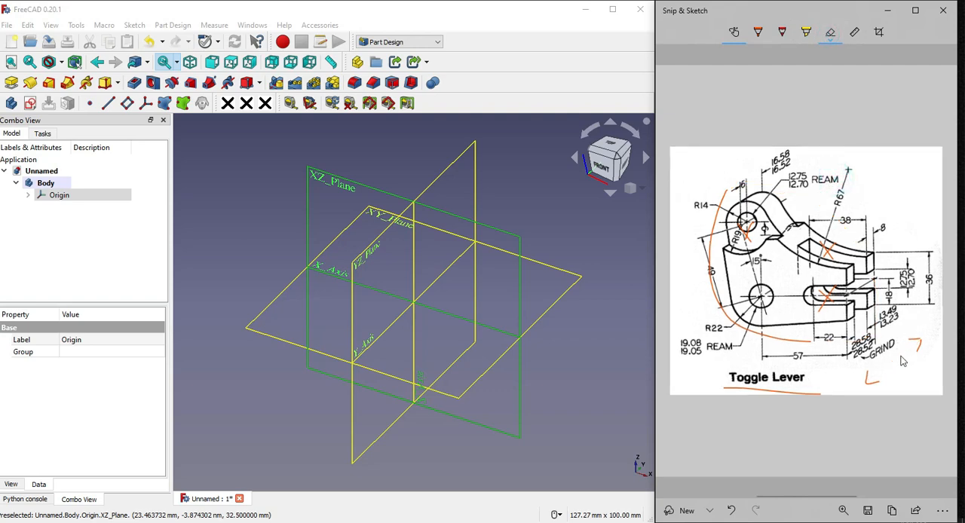
pyautogui.click(867, 379)
pyautogui.click(921, 343)
pyautogui.click(915, 341)
pyautogui.click(754, 389)
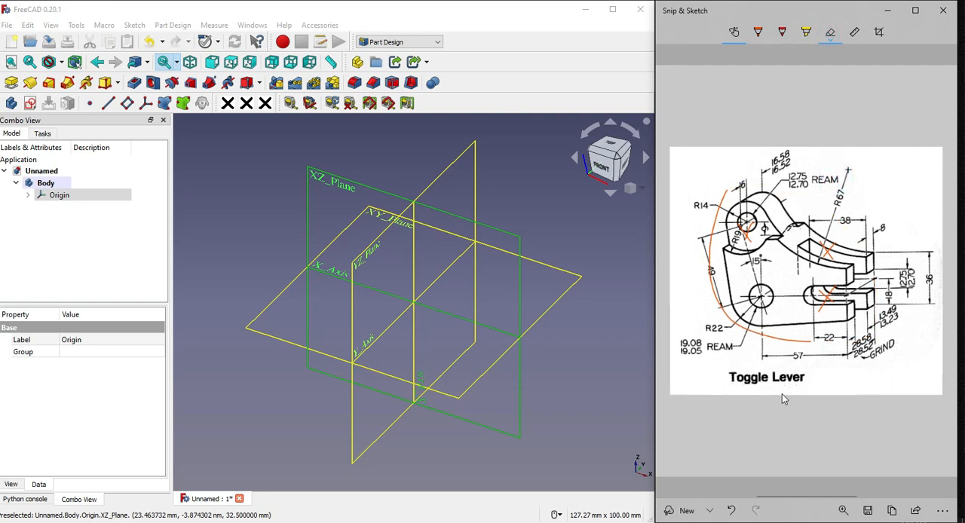
pyautogui.moveTo(830, 306)
pyautogui.mouseDown()
pyautogui.moveTo(756, 227)
pyautogui.moveTo(835, 254)
pyautogui.moveTo(822, 307)
pyautogui.mouseUp()
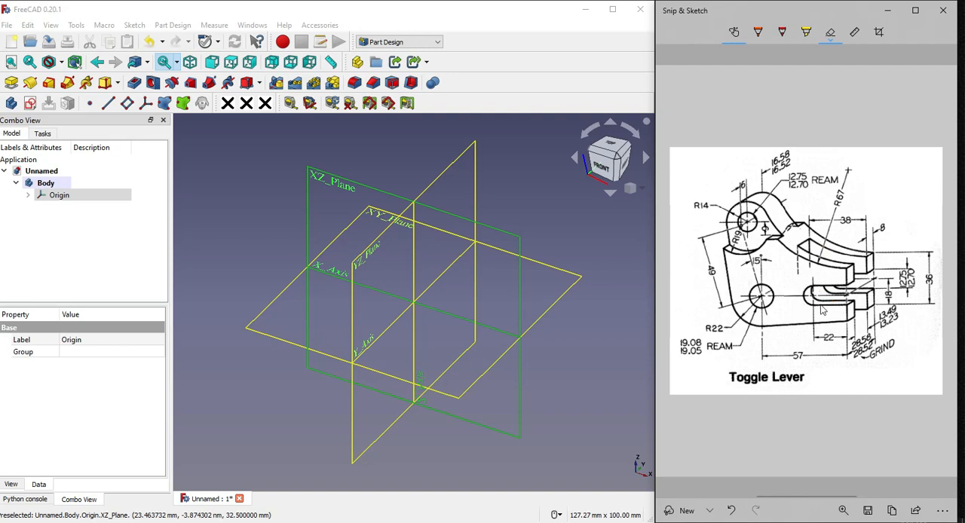
# Switch to FreeCAD, start a sketch on the XZ plane and draw a circle about 21 mm in diameter centred on the origin
pyautogui.click(542, 221)
pyautogui.click(335, 179)
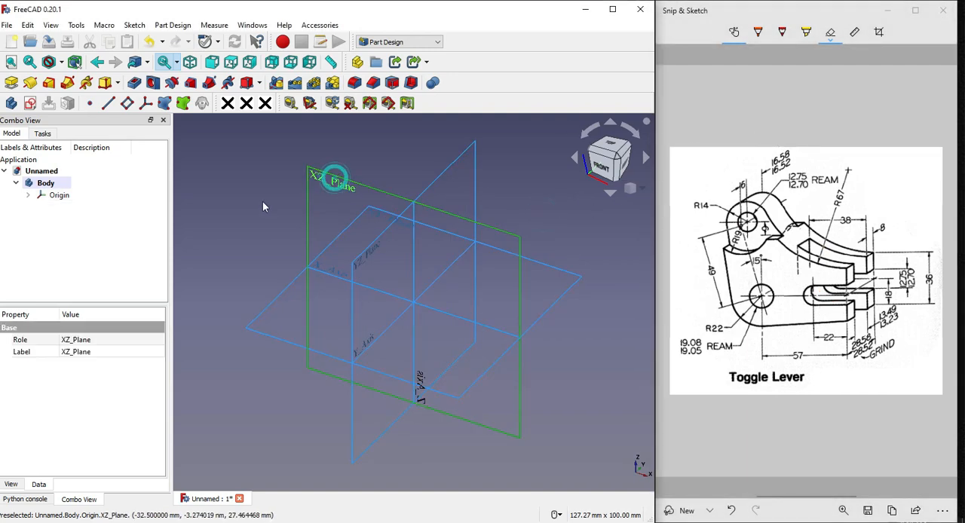
pyautogui.click(31, 103)
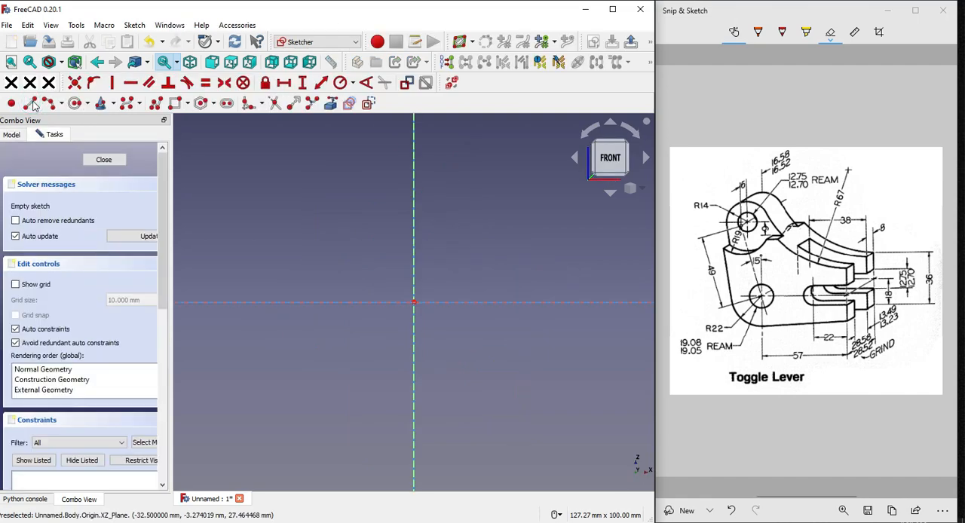
pyautogui.click(75, 104)
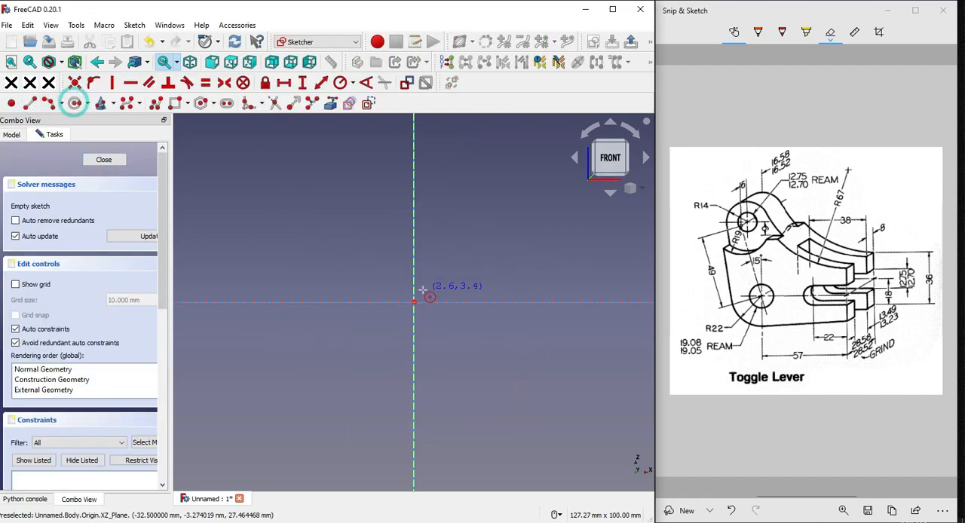
pyautogui.click(414, 302)
pyautogui.click(446, 329)
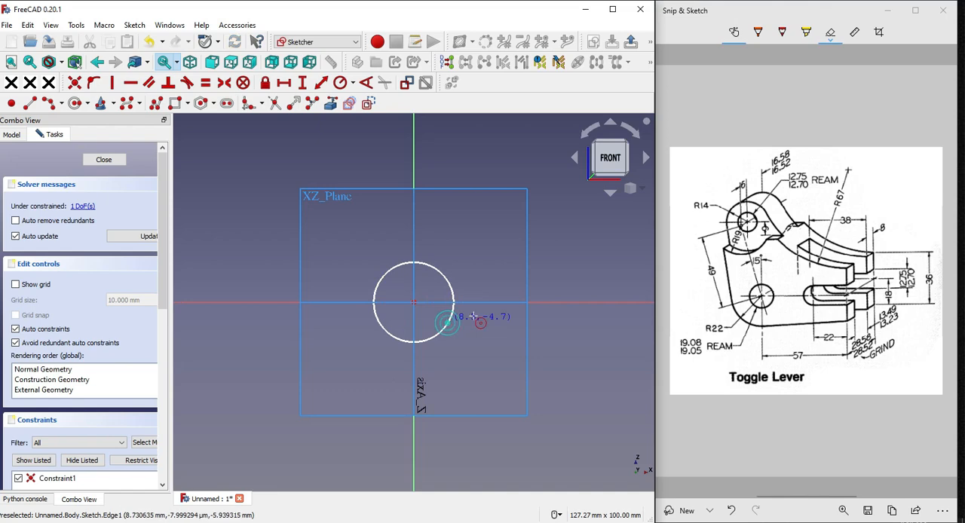
# Switch to Snip & Sketch and ink orange loops around the lower and upper holes of the lever drawing
pyautogui.click(758, 34)
pyautogui.click(757, 39)
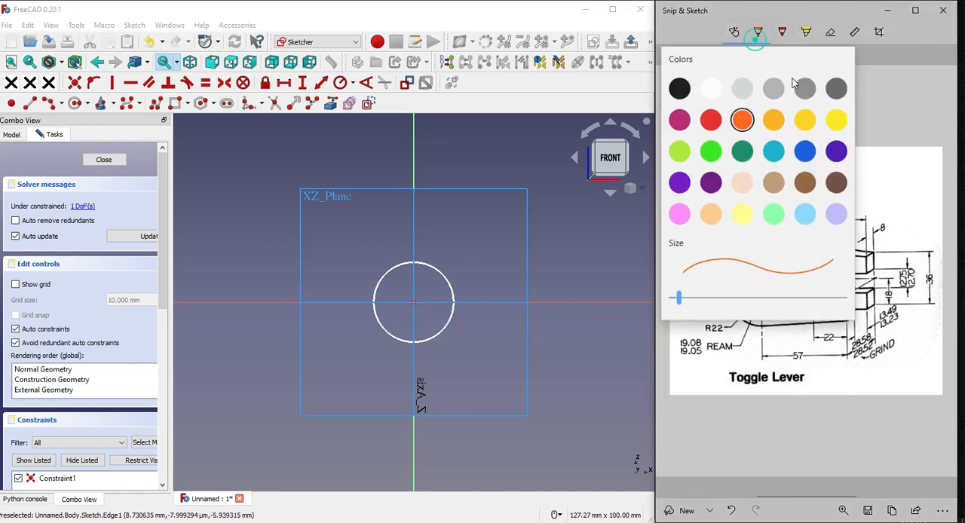
pyautogui.click(743, 120)
pyautogui.moveTo(750, 281)
pyautogui.mouseDown()
pyautogui.moveTo(766, 320)
pyautogui.moveTo(781, 303)
pyautogui.moveTo(749, 291)
pyautogui.mouseUp()
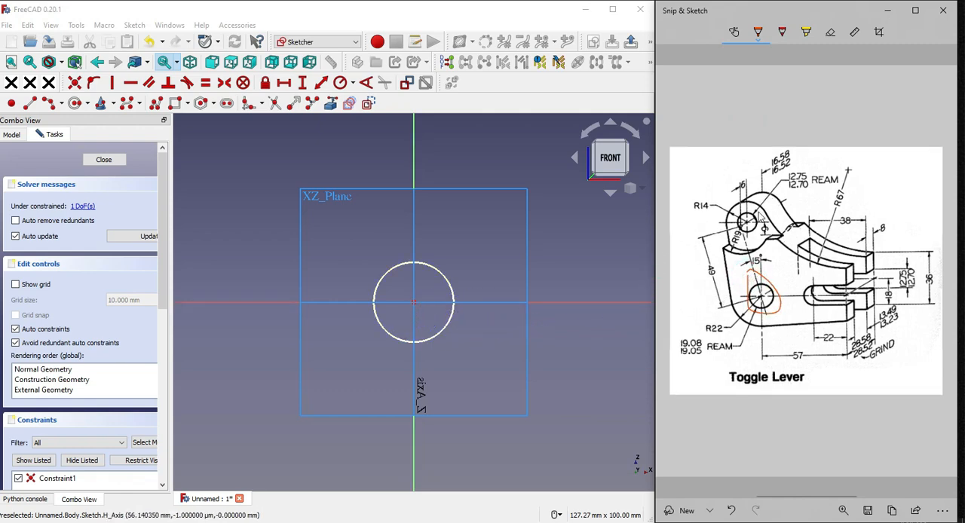
pyautogui.moveTo(733, 221)
pyautogui.mouseDown()
pyautogui.moveTo(769, 235)
pyautogui.moveTo(750, 205)
pyautogui.moveTo(738, 213)
pyautogui.mouseUp()
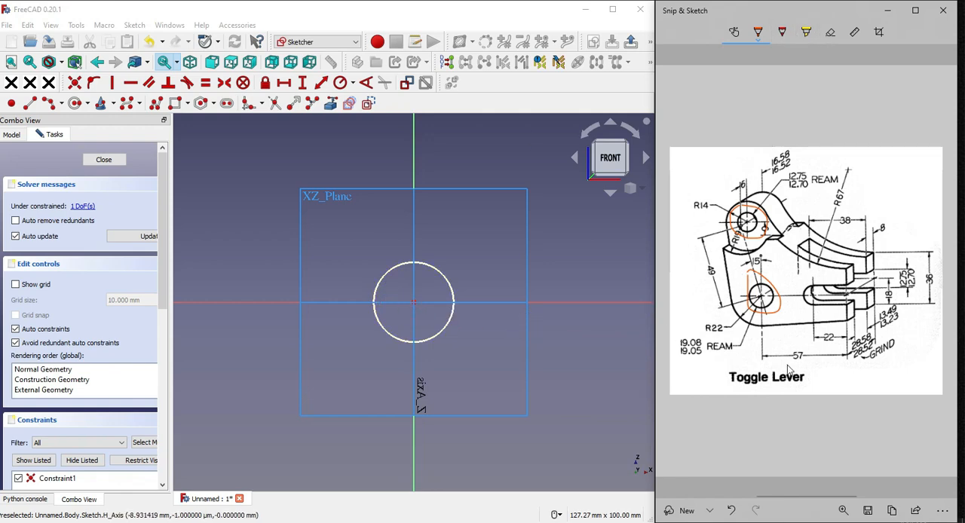
# Show the FreeCAD model tree and erase the ink loops around the two holes in the Snip & Sketch drawing
pyautogui.click(11, 134)
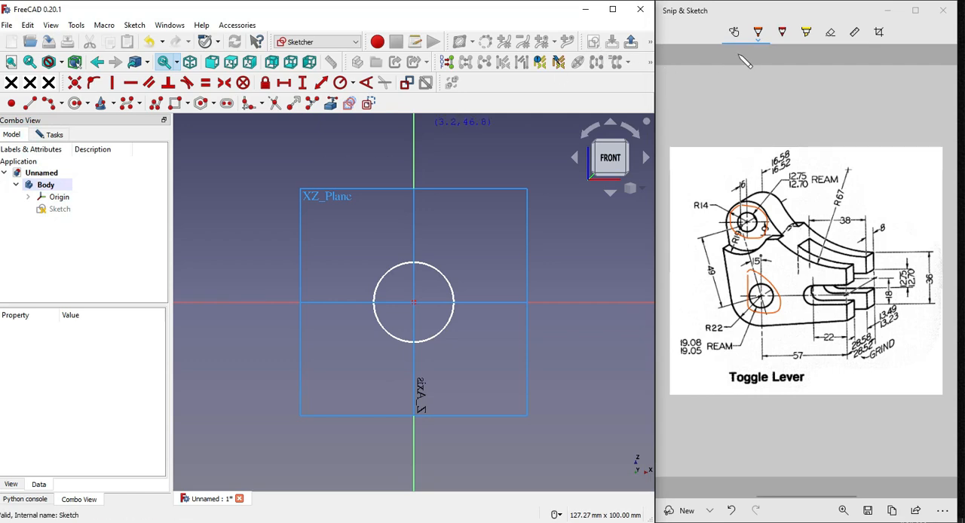
pyautogui.click(830, 31)
pyautogui.moveTo(771, 199); pyautogui.dragTo(760, 311)
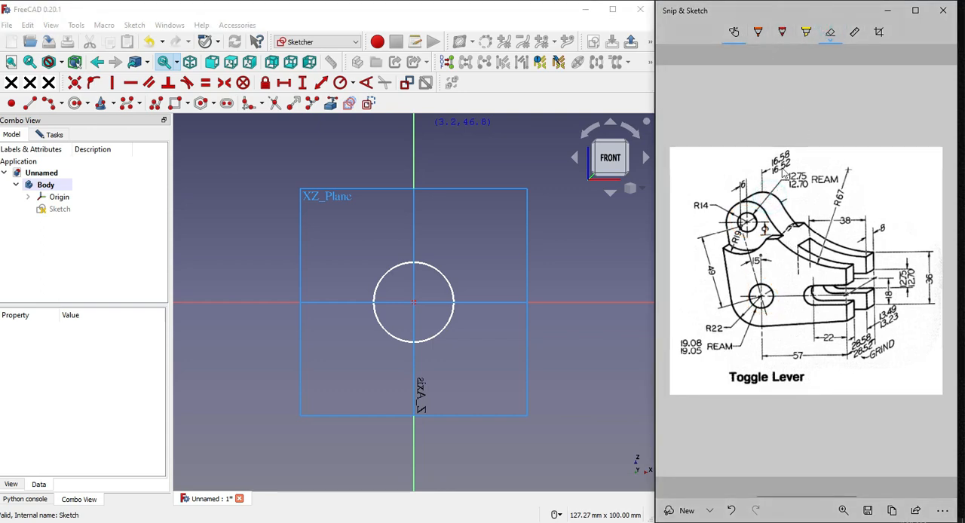
# Hide the body's origin planes in FreeCAD and ink a loop around the 19.08/19.05 ream dimension in the Snip & Sketch drawing
pyautogui.click(759, 32)
pyautogui.click(57, 196)
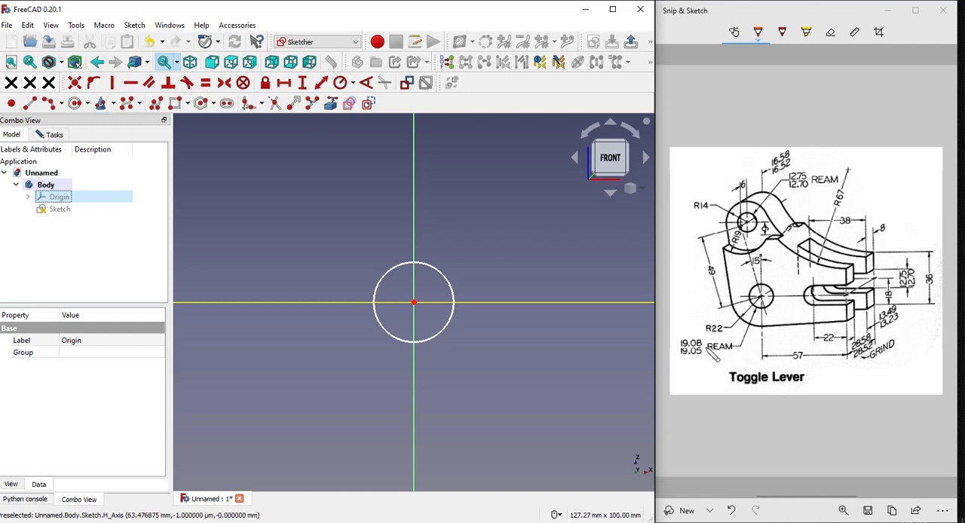
pyautogui.click(680, 338)
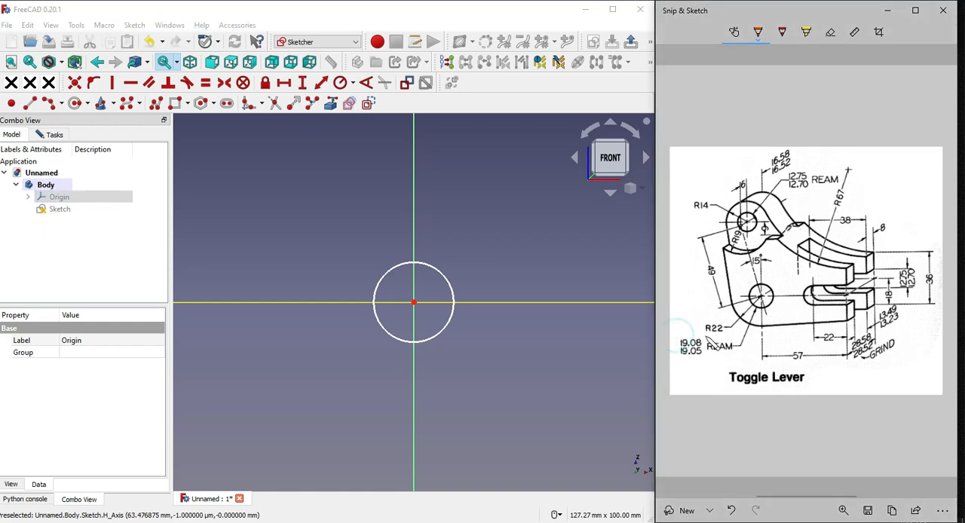
pyautogui.moveTo(684, 334)
pyautogui.mouseDown()
pyautogui.moveTo(720, 351)
pyautogui.moveTo(697, 331)
pyautogui.mouseUp()
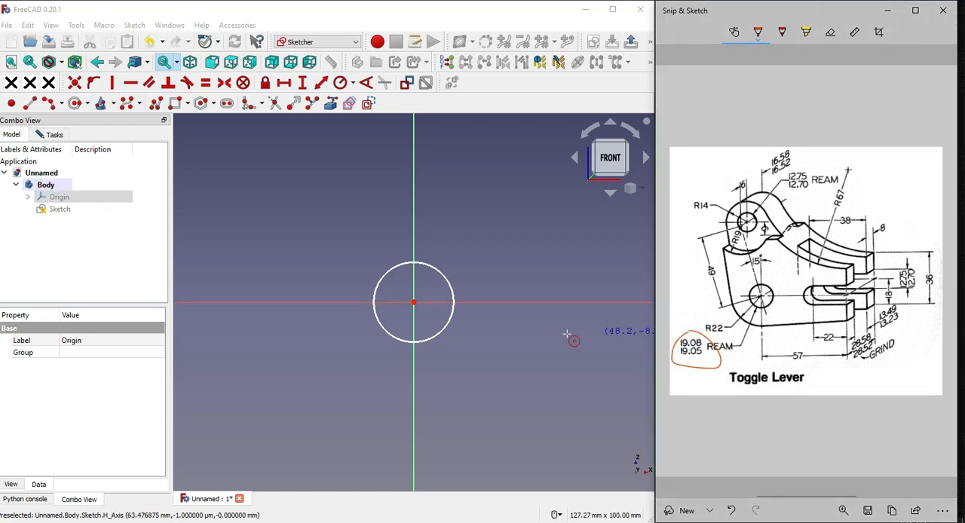
# Switch to FreeCAD, constrain the circle's diameter to 19.08 mm and move the dimension label clear of the circle
pyautogui.click(448, 277)
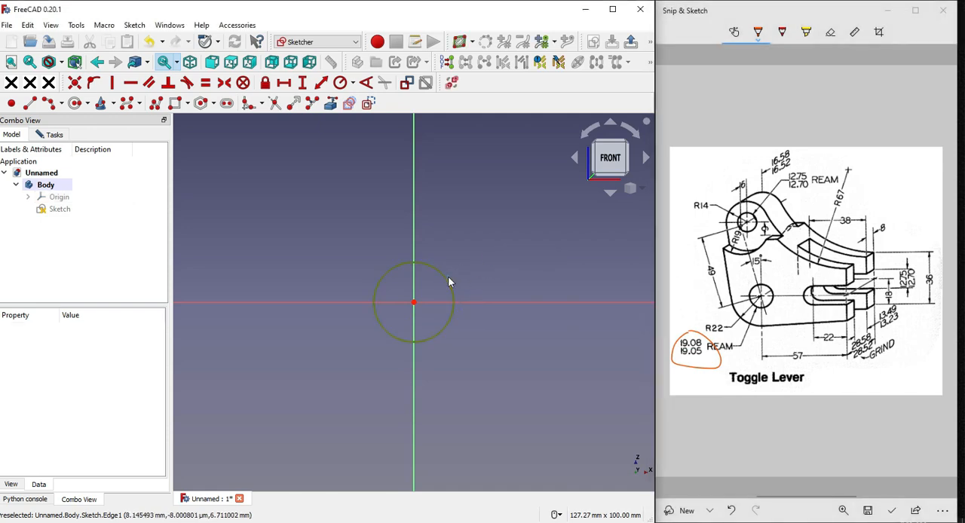
pyautogui.click(353, 83)
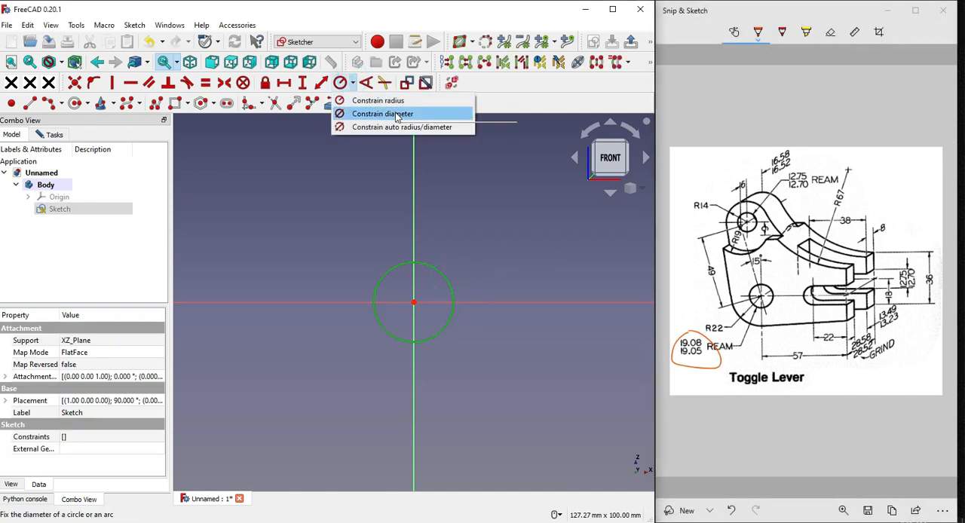
pyautogui.click(392, 112)
pyautogui.write('19.')
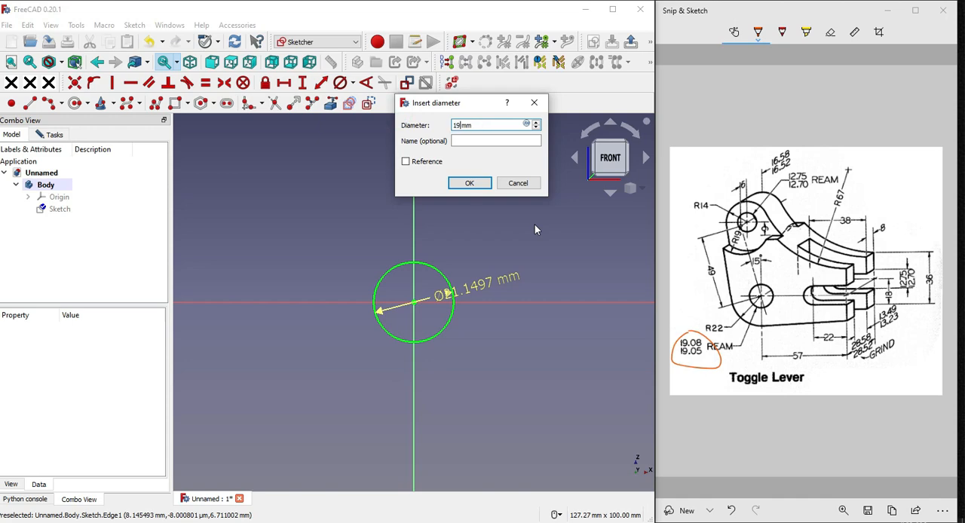
pyautogui.write('08')
pyautogui.press('Return')
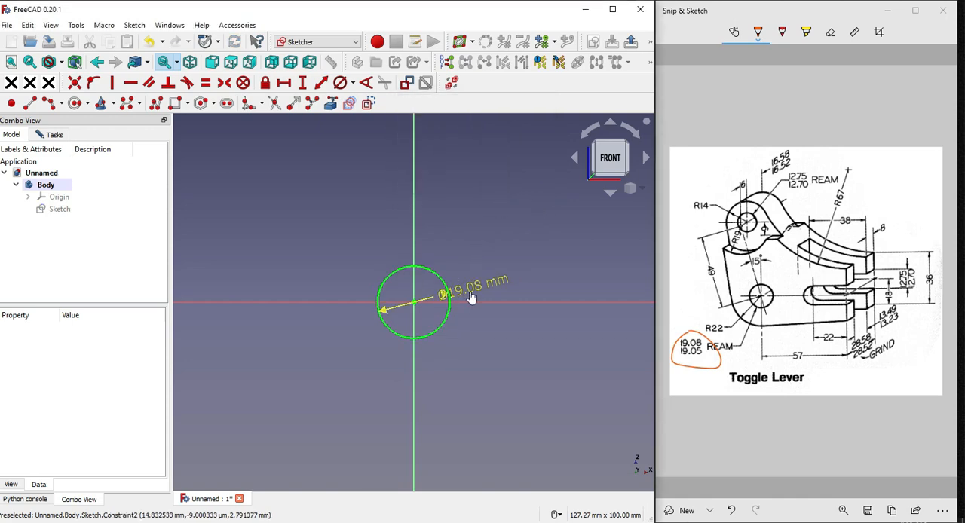
pyautogui.moveTo(469, 299); pyautogui.dragTo(490, 272)
pyautogui.click(490, 322)
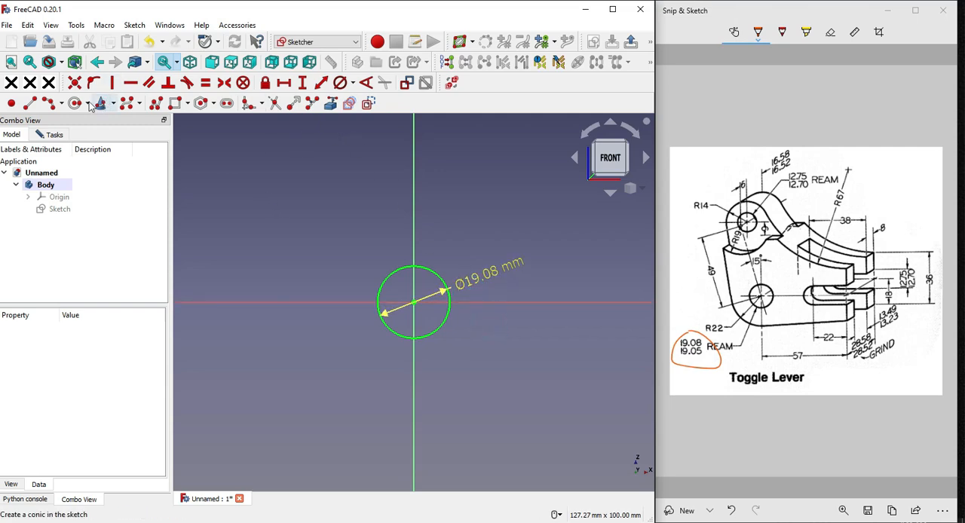
# Draw a three-point arc around the lower-left side of the 19.08 mm circle
pyautogui.click(48, 102)
pyautogui.click(349, 269)
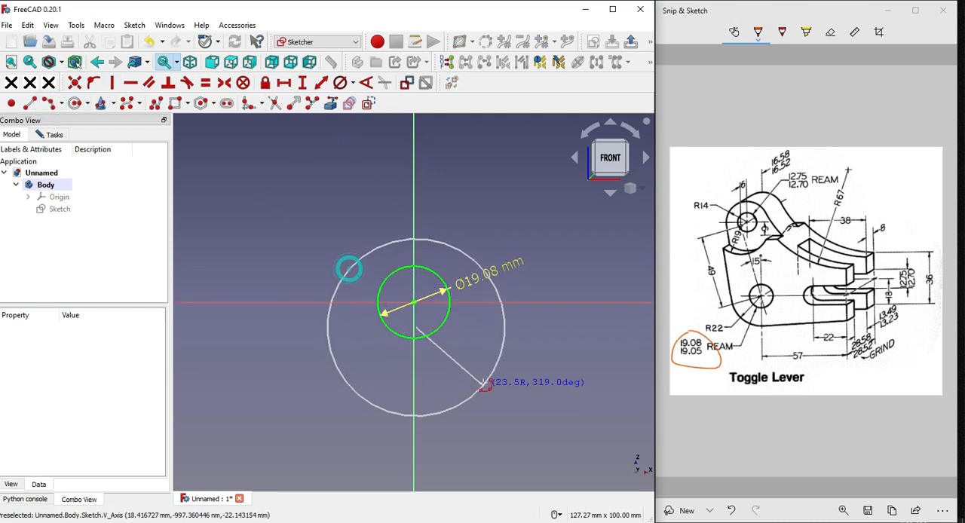
pyautogui.click(481, 380)
pyautogui.click(389, 357)
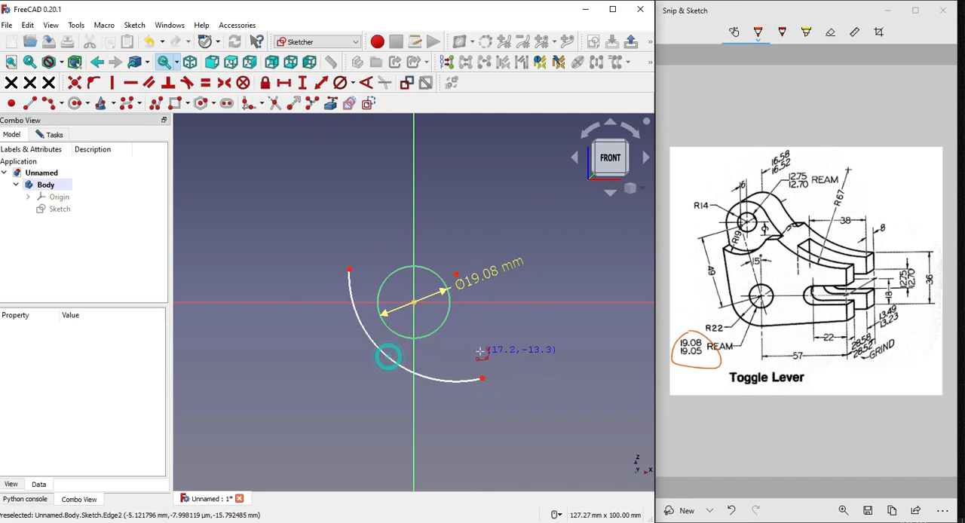
# Make the arc's center point coincident with the center of the 19.08 mm circle
pyautogui.click(414, 303)
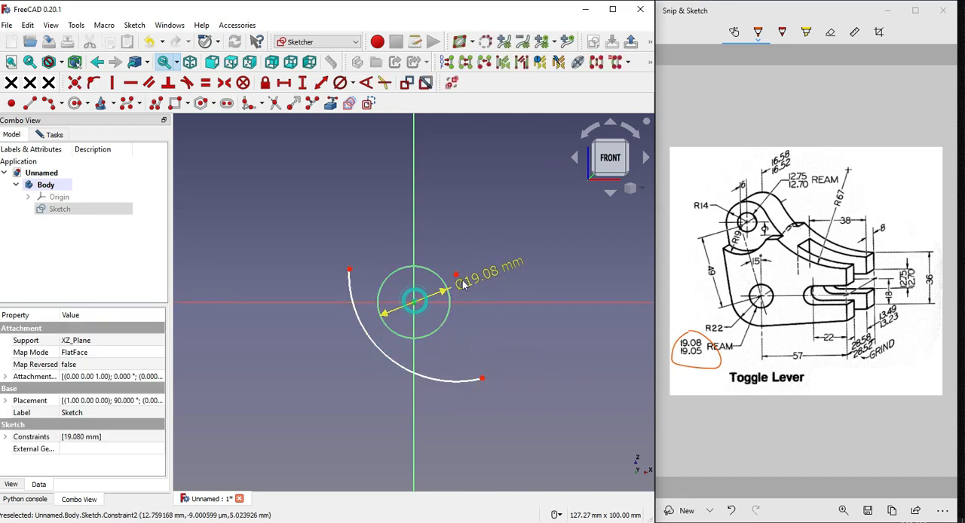
pyautogui.click(456, 275)
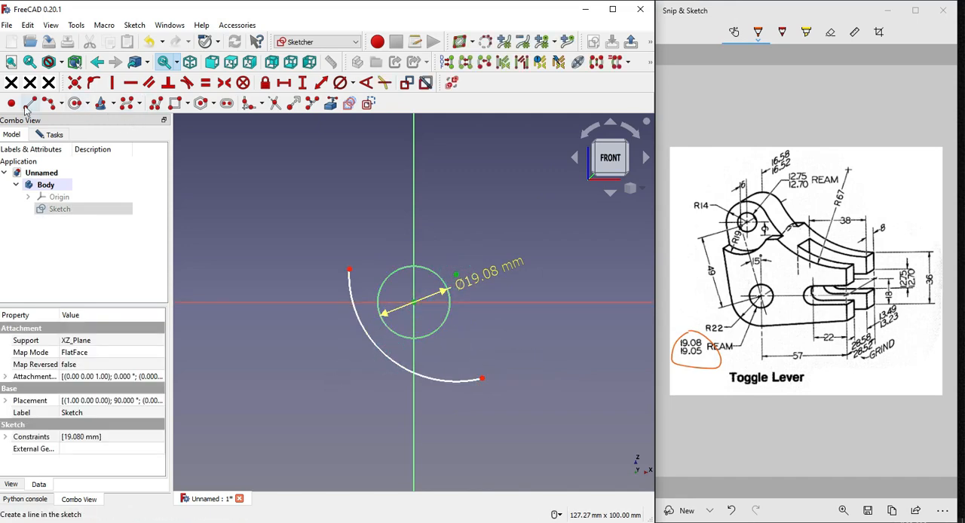
pyautogui.click(74, 82)
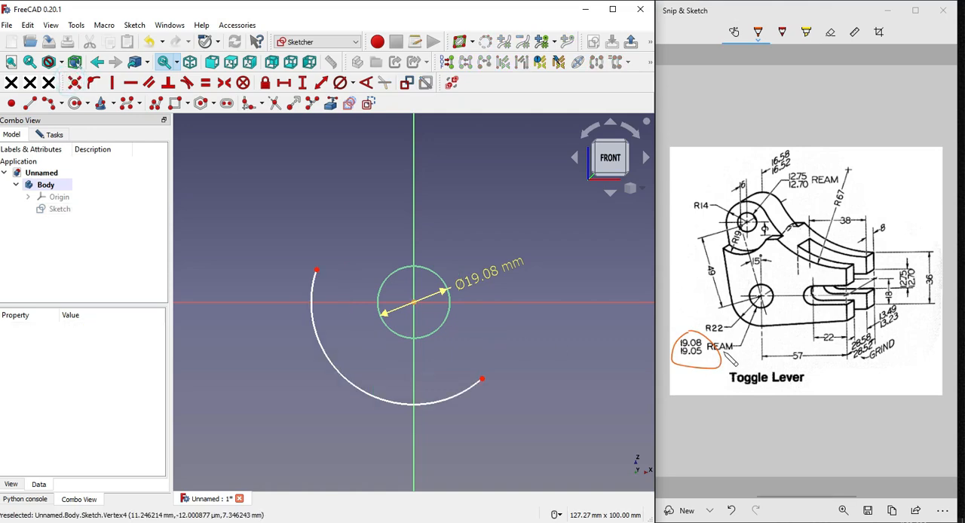
# Switch to Snip & Sketch, erase the ink loop around the 19.08/19.05 ream dimension and reselect the pen
pyautogui.click(701, 324)
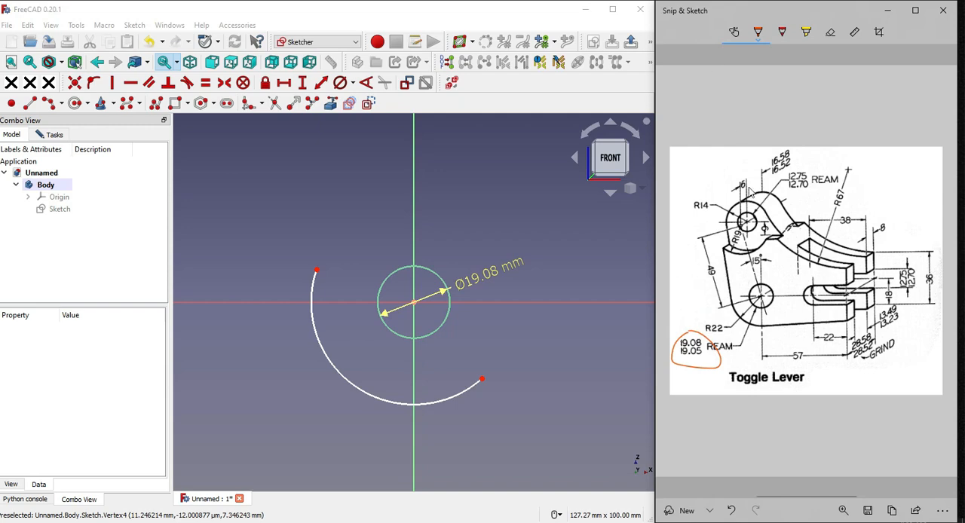
pyautogui.click(830, 31)
pyautogui.click(697, 327)
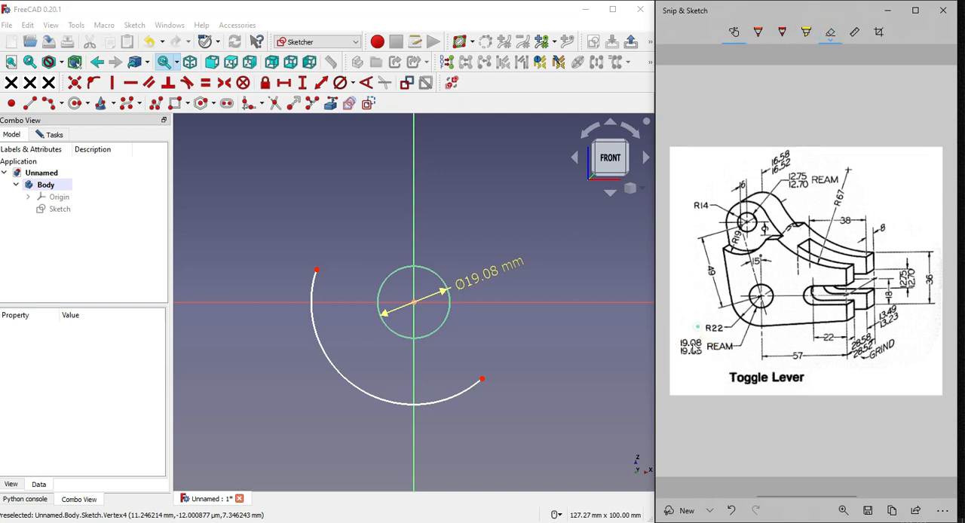
pyautogui.click(758, 31)
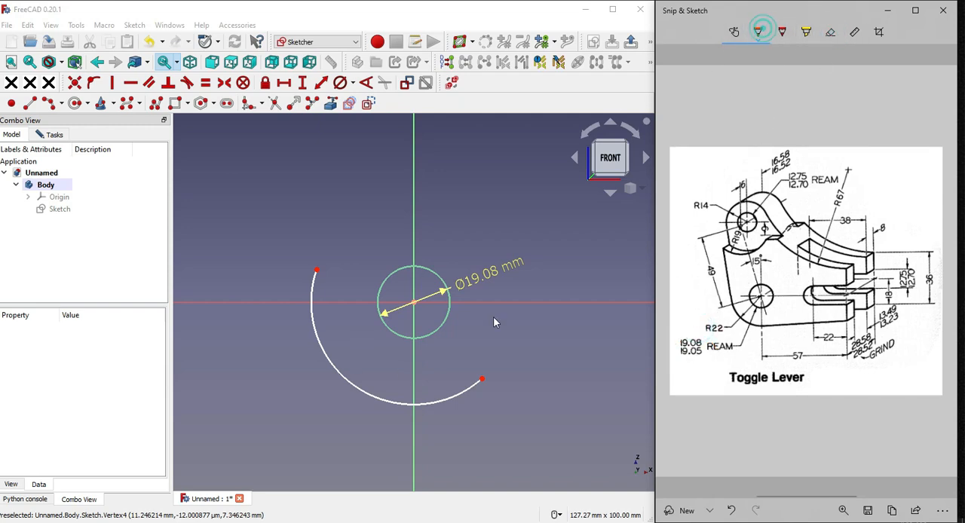
# Switch to FreeCAD and constrain the arc's radius to 22 mm
pyautogui.click(357, 387)
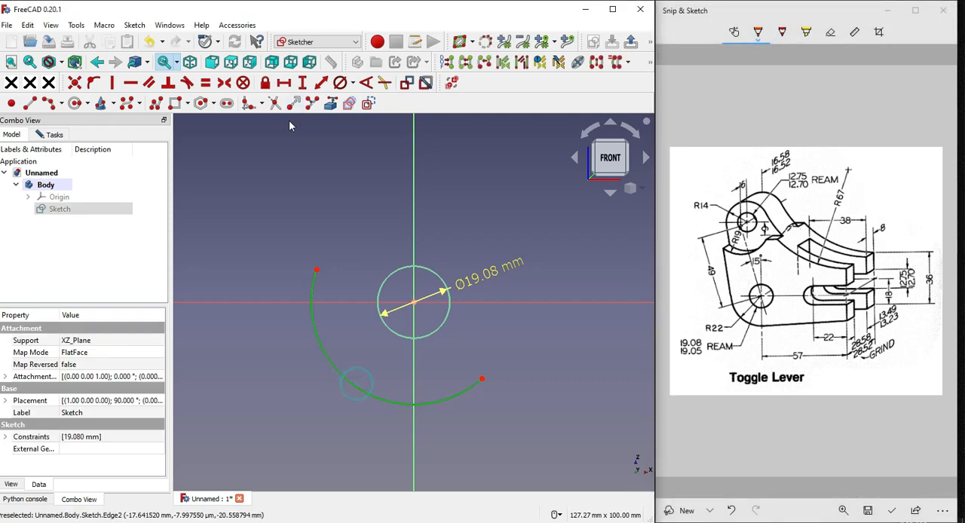
pyautogui.click(352, 83)
pyautogui.click(363, 104)
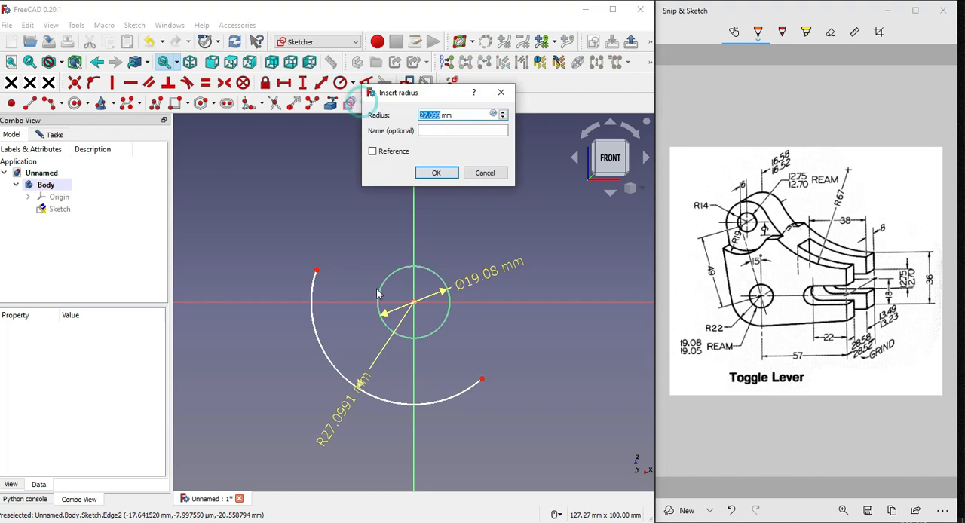
pyautogui.write('22')
pyautogui.press('Return')
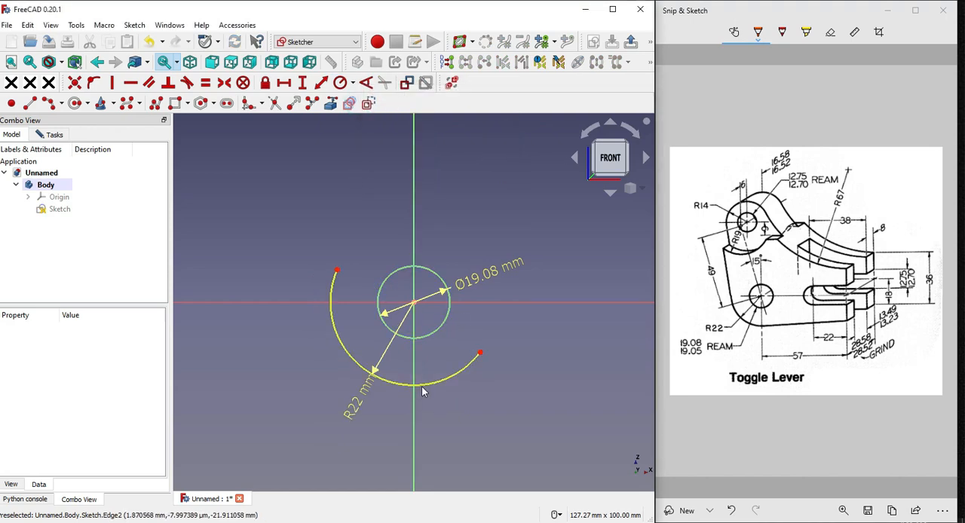
# Draw a line from the origin toward the upper left, at about 29° to the vertical axis
pyautogui.scroll(-3, 372, 355)
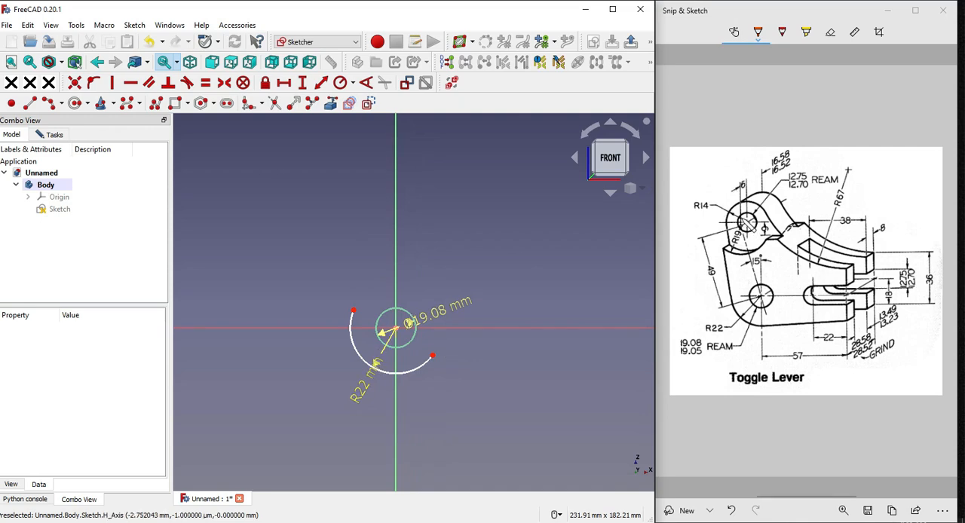
pyautogui.click(762, 228)
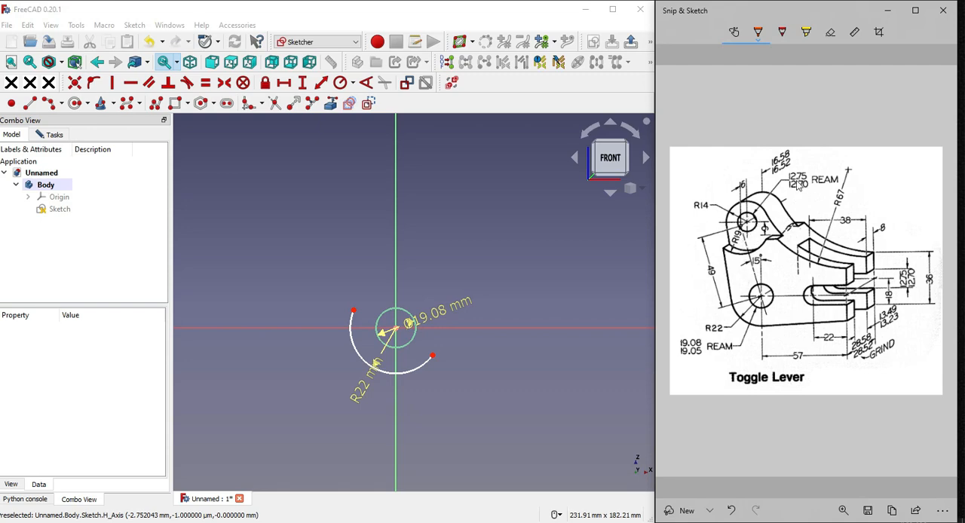
pyautogui.click(74, 104)
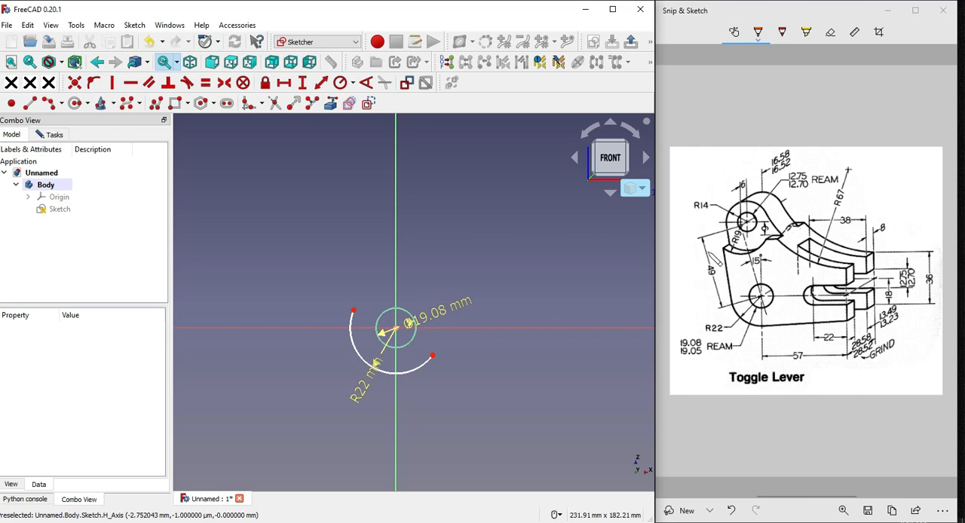
pyautogui.click(30, 103)
pyautogui.click(395, 328)
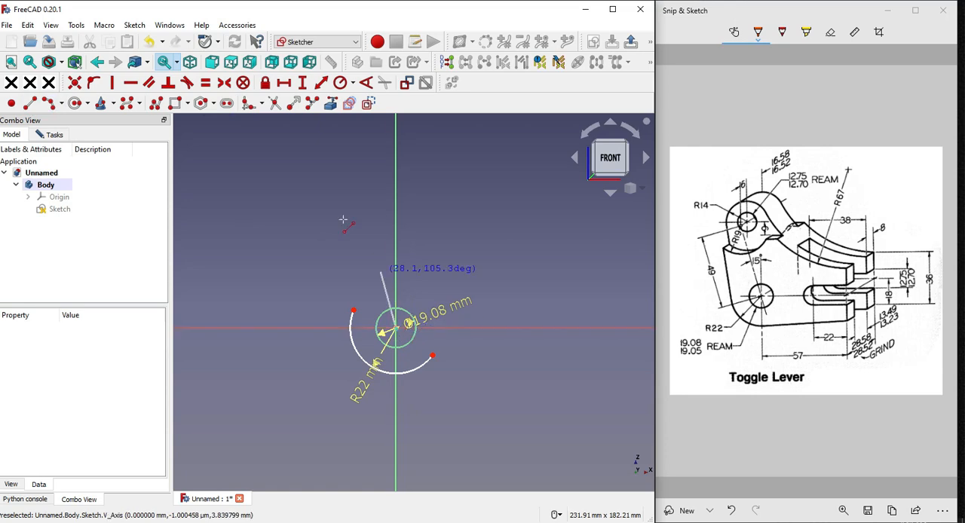
pyautogui.click(303, 159)
pyautogui.press('Escape')
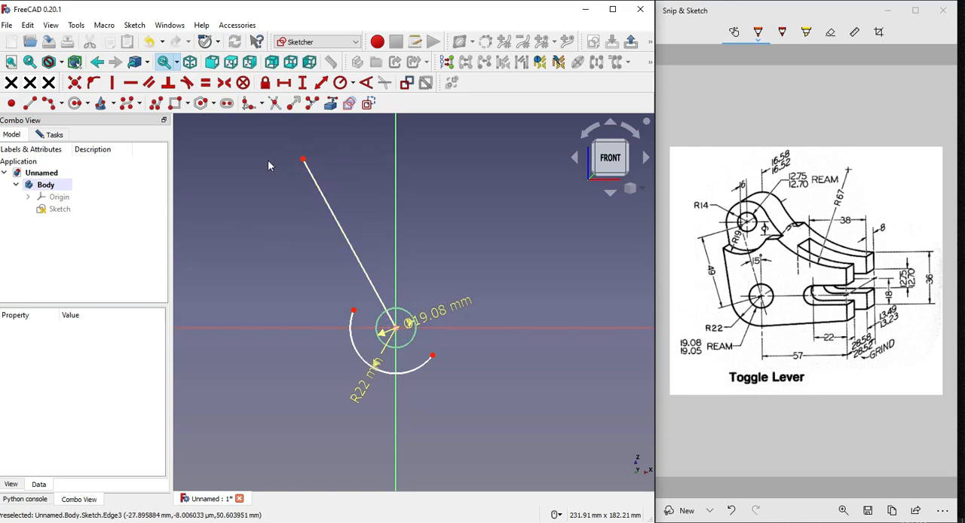
# Constrain the angle between the slanted line and the vertical axis to 15°
pyautogui.click(352, 83)
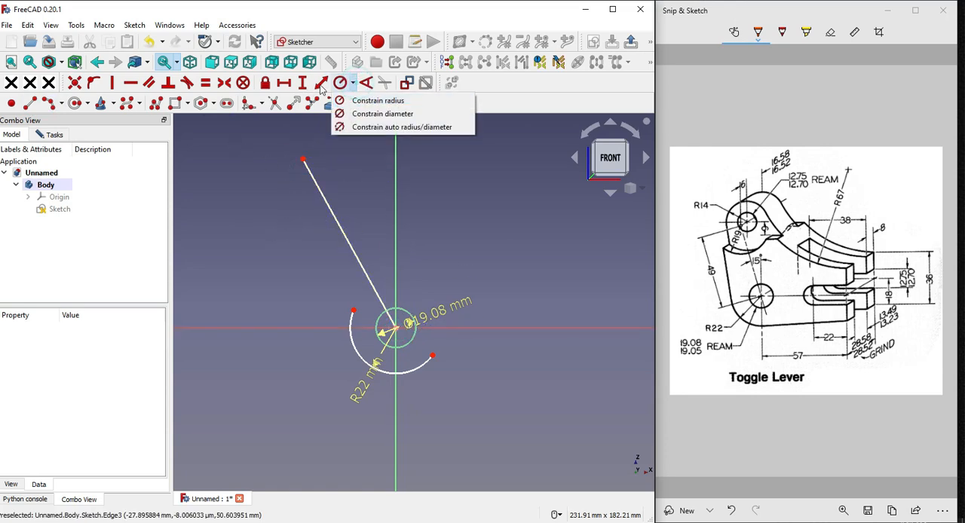
pyautogui.click(282, 233)
pyautogui.click(332, 212)
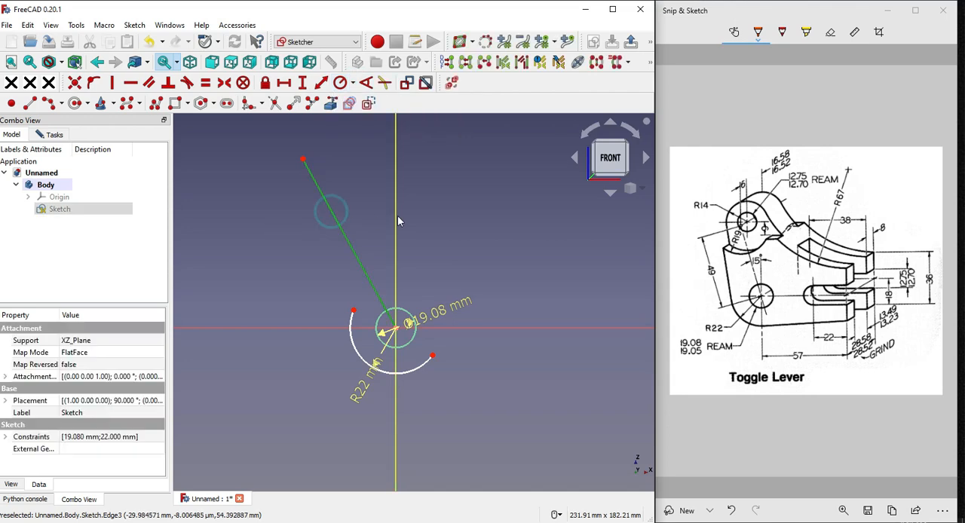
pyautogui.click(397, 219)
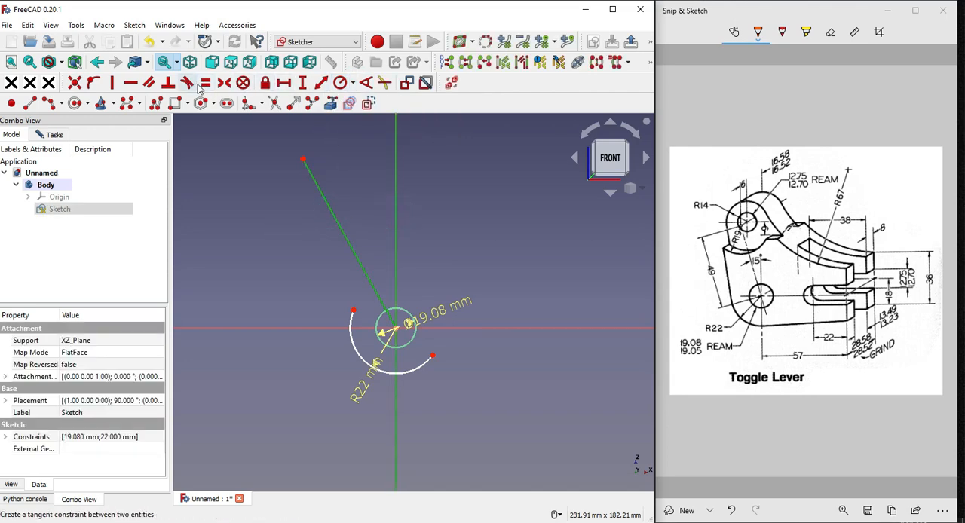
pyautogui.click(366, 83)
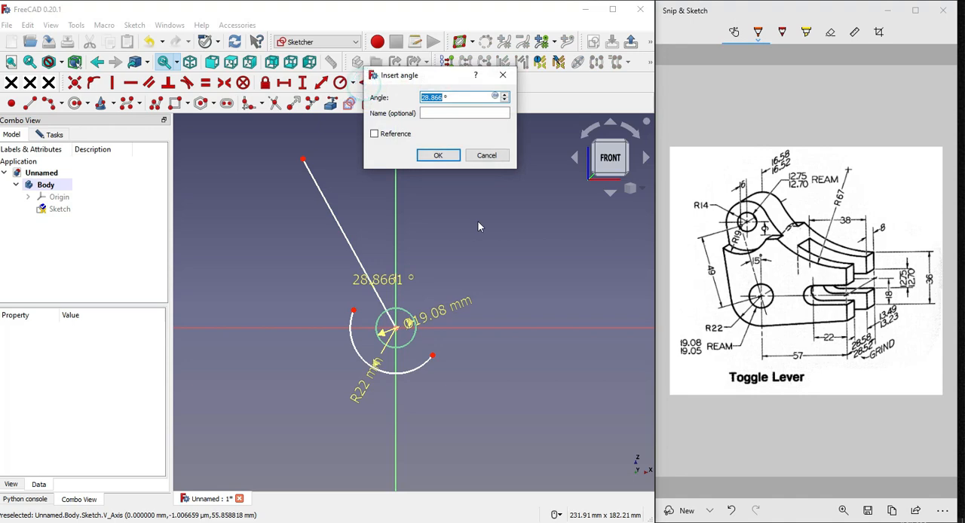
pyautogui.write('15')
pyautogui.press('Return')
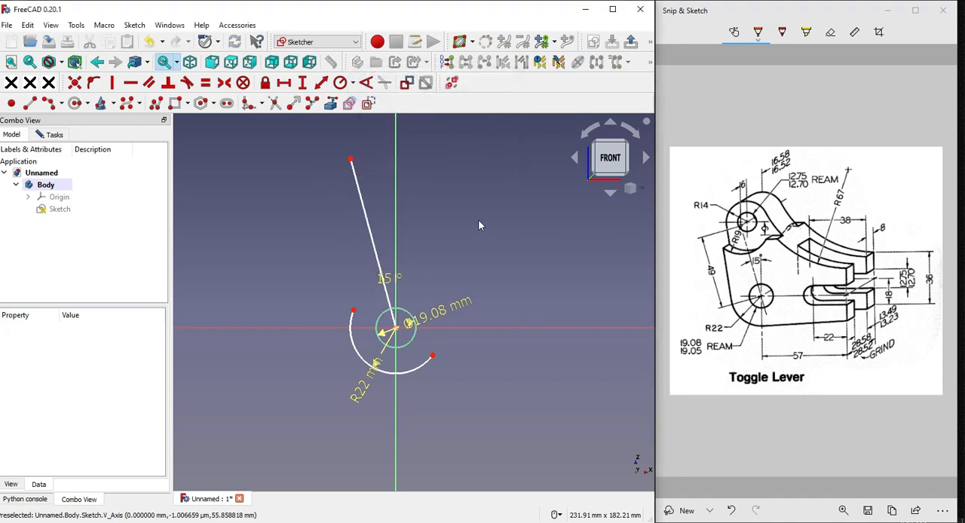
# Constrain the slanted line's length to 49 mm and move the 15° label above the line
pyautogui.click(370, 230)
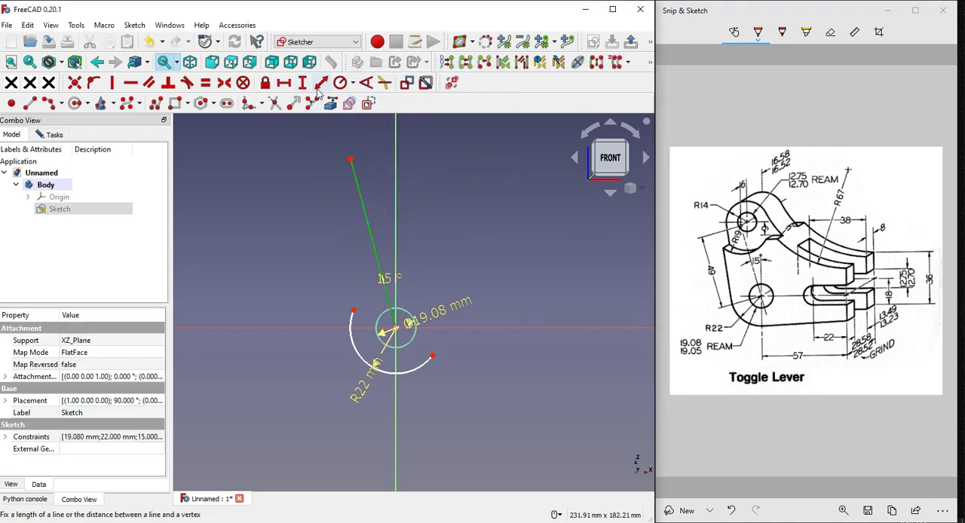
pyautogui.click(323, 85)
pyautogui.write('49mm')
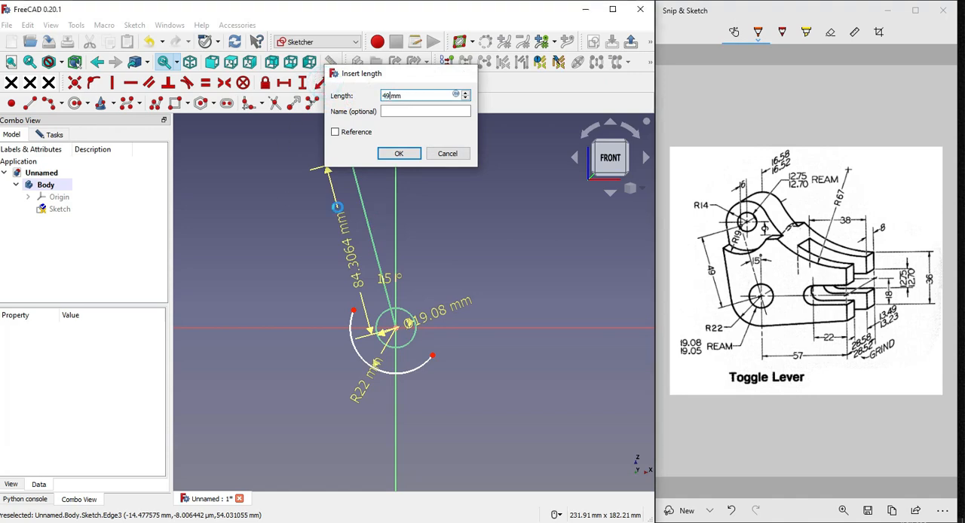
pyautogui.press('Return')
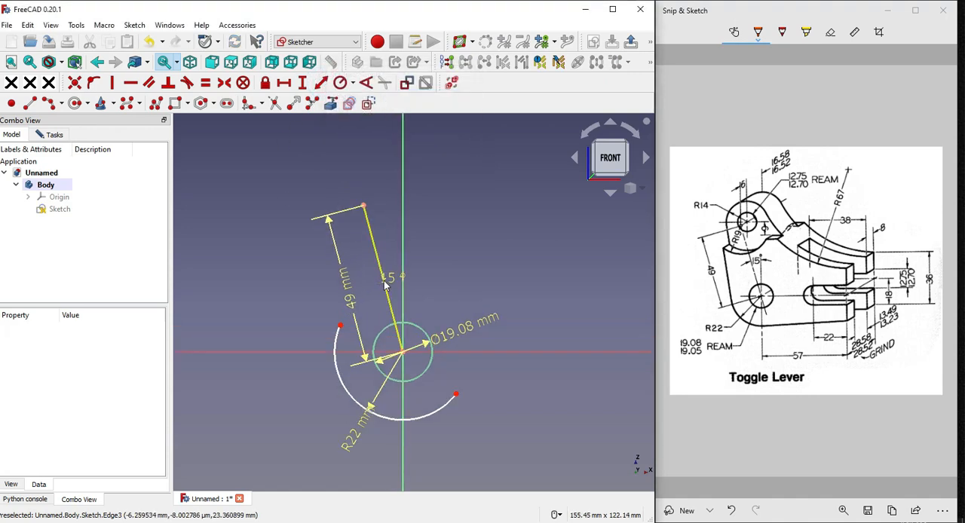
pyautogui.moveTo(391, 283); pyautogui.dragTo(388, 156)
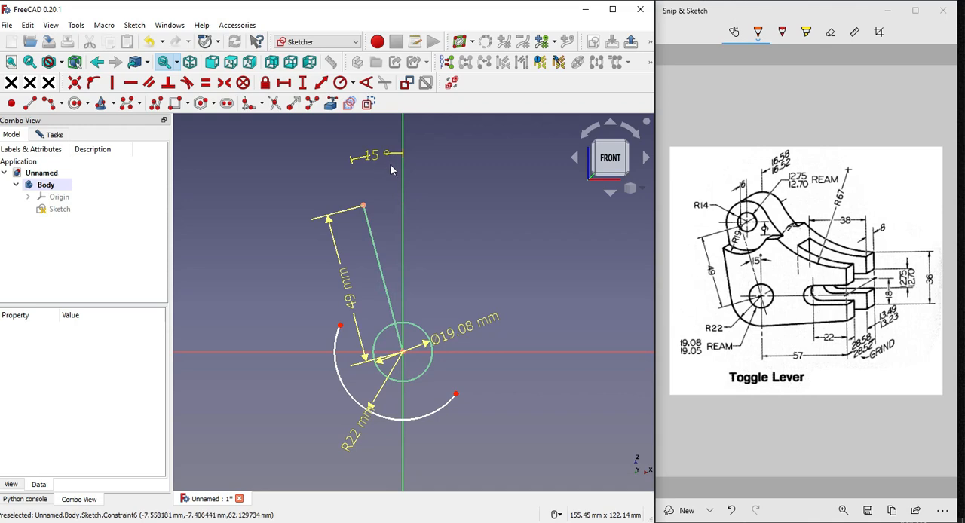
# Draw a circle centered on the upper end of the 49 mm line
pyautogui.click(75, 103)
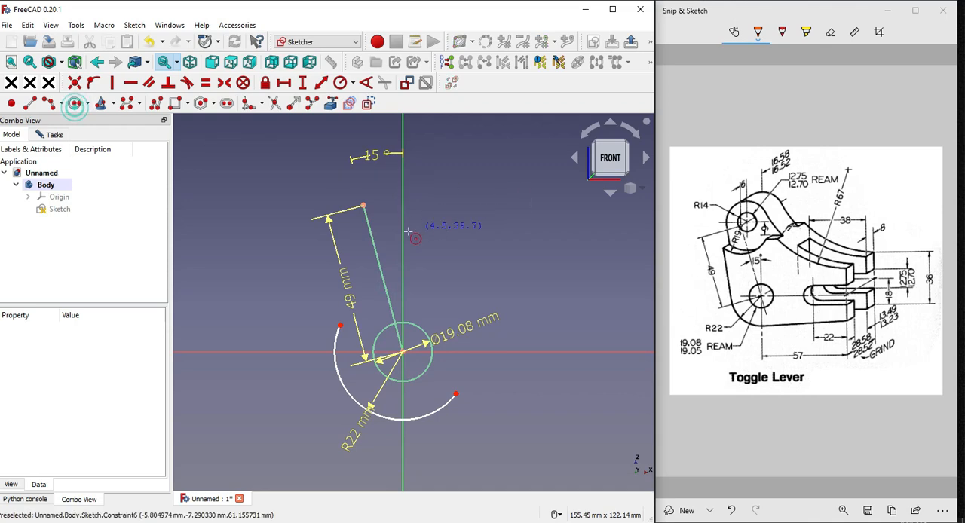
pyautogui.click(364, 205)
pyautogui.click(352, 179)
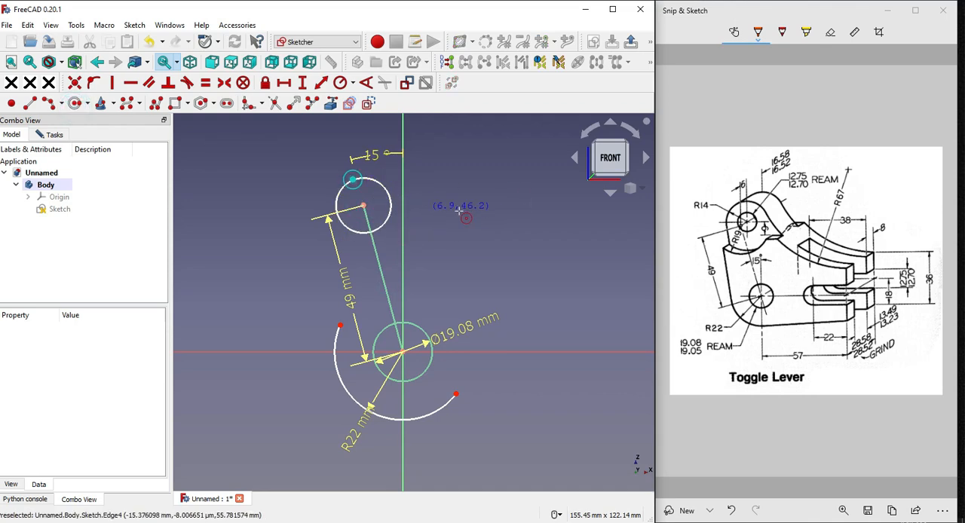
pyautogui.press('Escape')
# Constrain the upper circle's diameter to 12.75 mm and move its dimension label to the circle's upper left
pyautogui.click(390, 202)
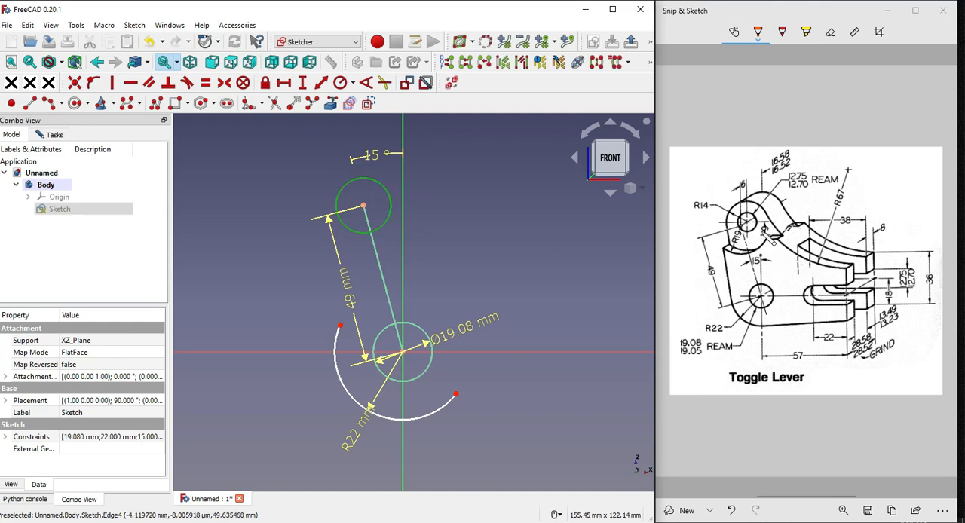
pyautogui.click(353, 84)
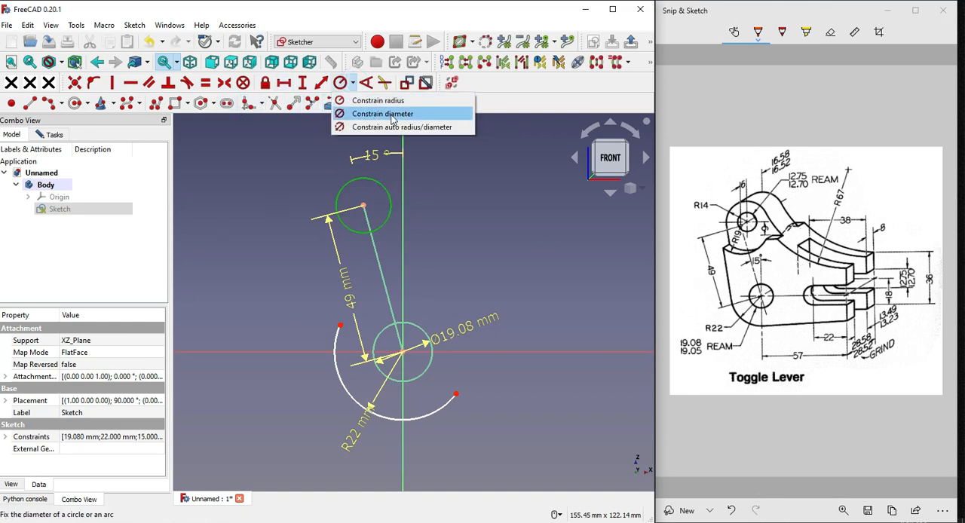
pyautogui.click(370, 113)
pyautogui.write('1')
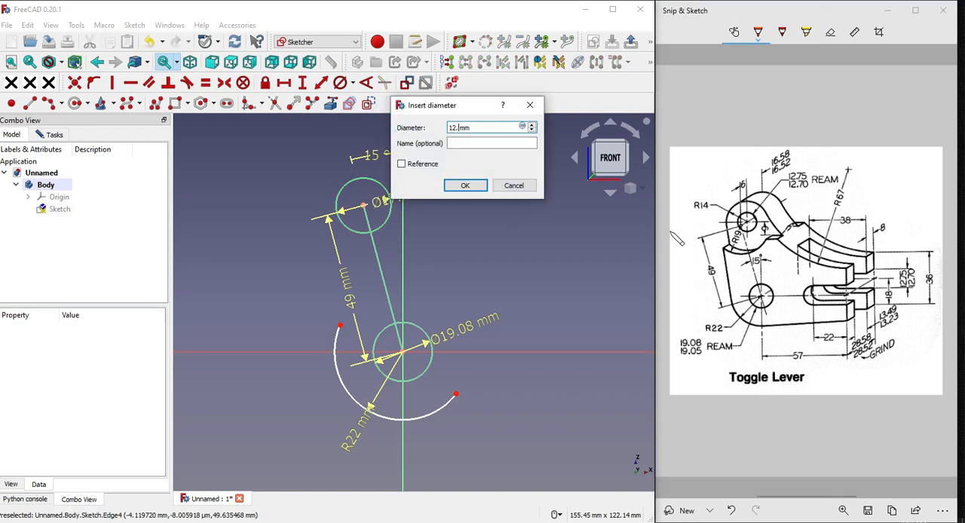
pyautogui.write('2.75')
pyautogui.press('Return')
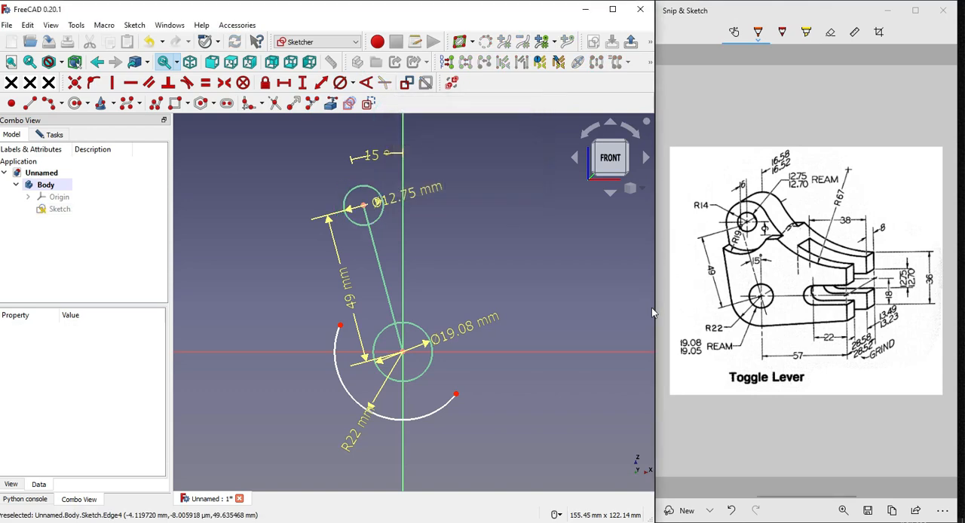
pyautogui.scroll(1, 378, 201)
pyautogui.moveTo(411, 200); pyautogui.dragTo(288, 157)
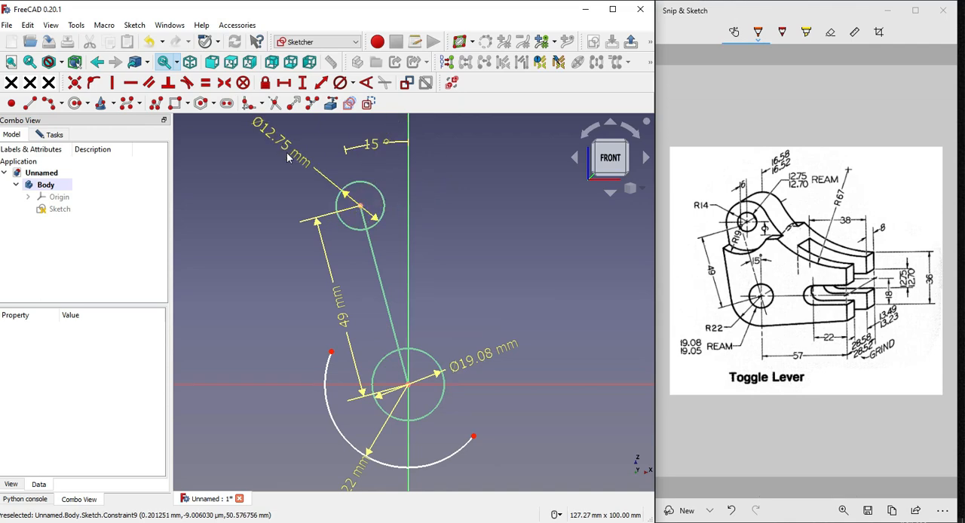
# Convert the 49 mm line between the two circle centers to construction geometry
pyautogui.click(374, 260)
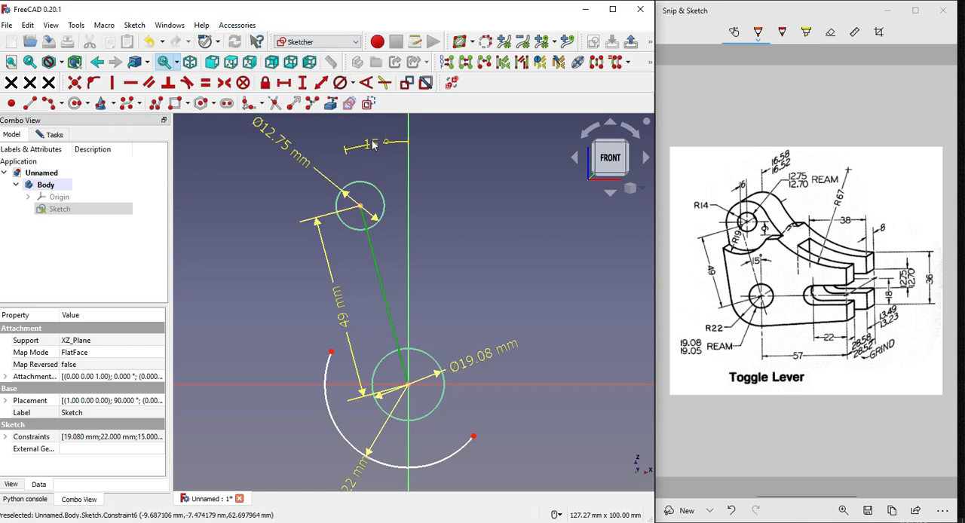
pyautogui.click(368, 103)
pyautogui.scroll(-2, 594, 306)
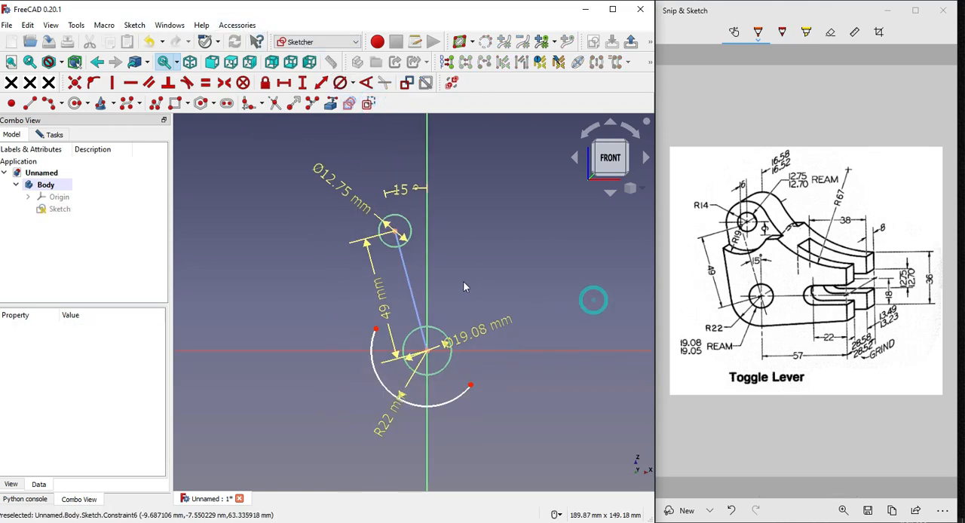
# Shorten the R22 arc by moving both endpoints so it spans only the lower-left side of the 19.08 mm circle
pyautogui.moveTo(375, 340); pyautogui.dragTo(373, 378)
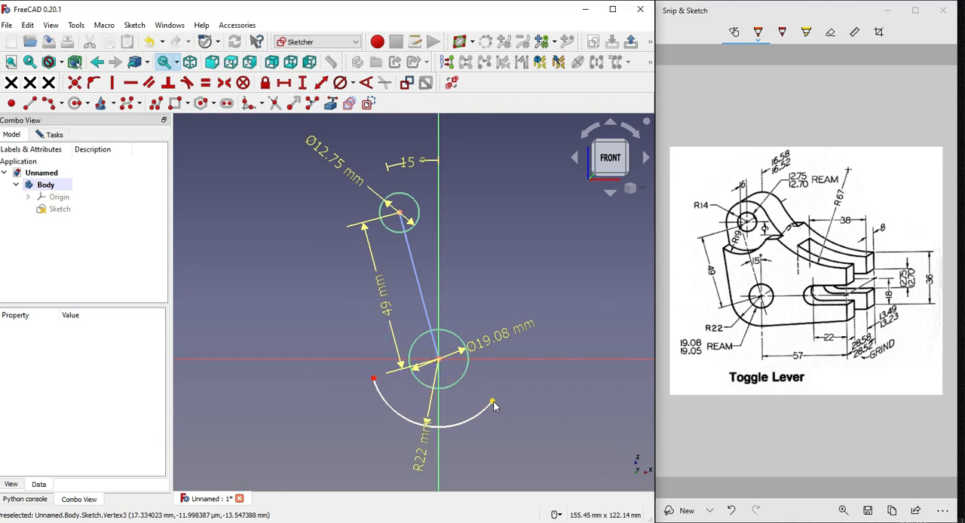
pyautogui.moveTo(494, 406)
pyautogui.mouseDown()
pyautogui.moveTo(434, 438)
pyautogui.moveTo(427, 429)
pyautogui.mouseUp()
pyautogui.scroll(-1, 335, 361)
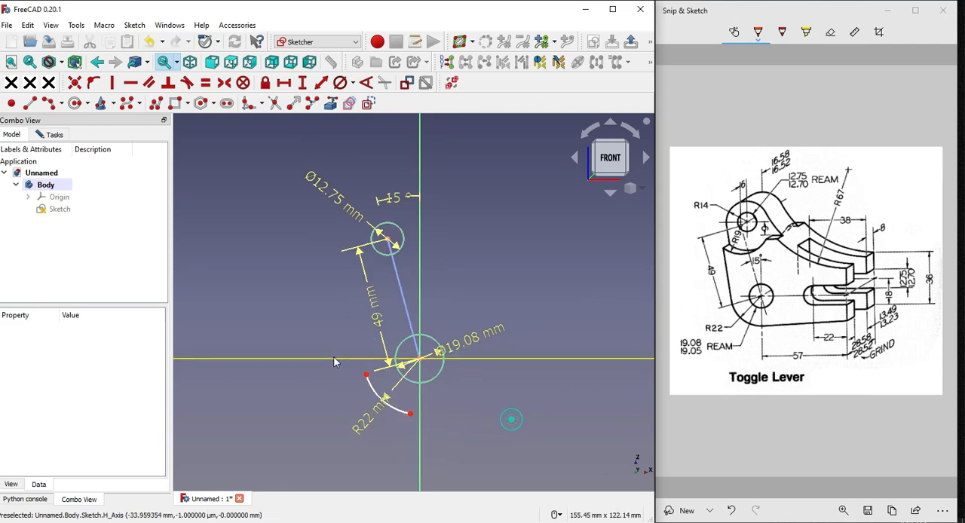
pyautogui.scroll(-1, 336, 361)
pyautogui.scroll(3, 369, 235)
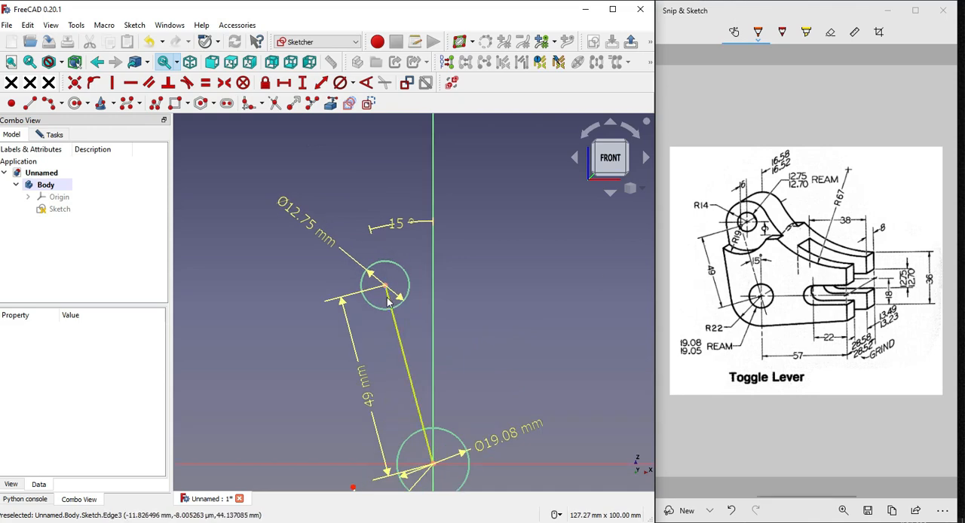
# Draw an open arc of about 20 mm radius over the top of the 12.75 mm circle
pyautogui.moveTo(760, 194); pyautogui.dragTo(732, 219)
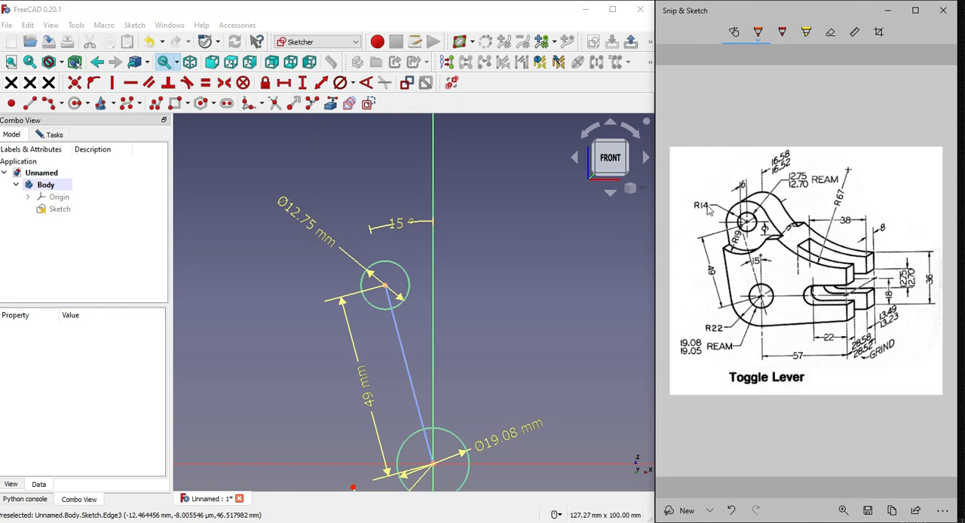
pyautogui.click(221, 240)
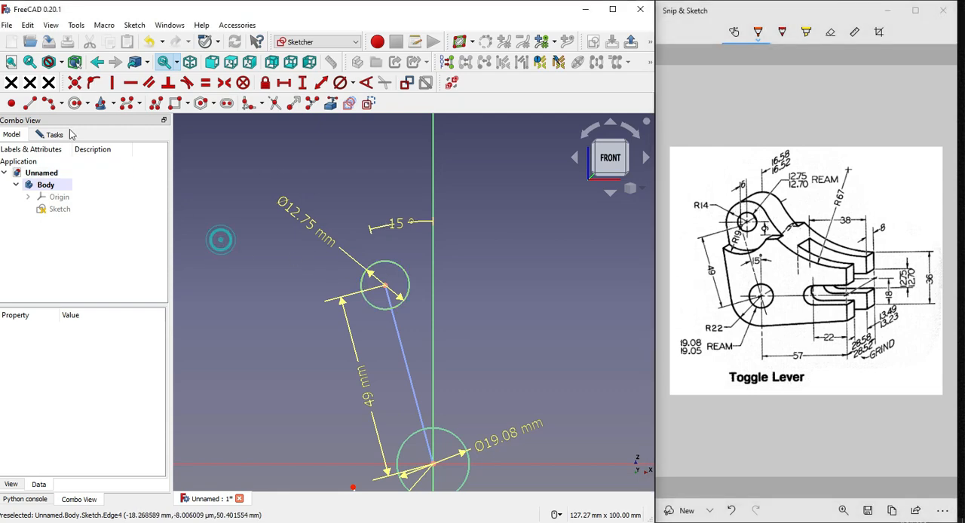
pyautogui.click(48, 103)
pyautogui.click(381, 263)
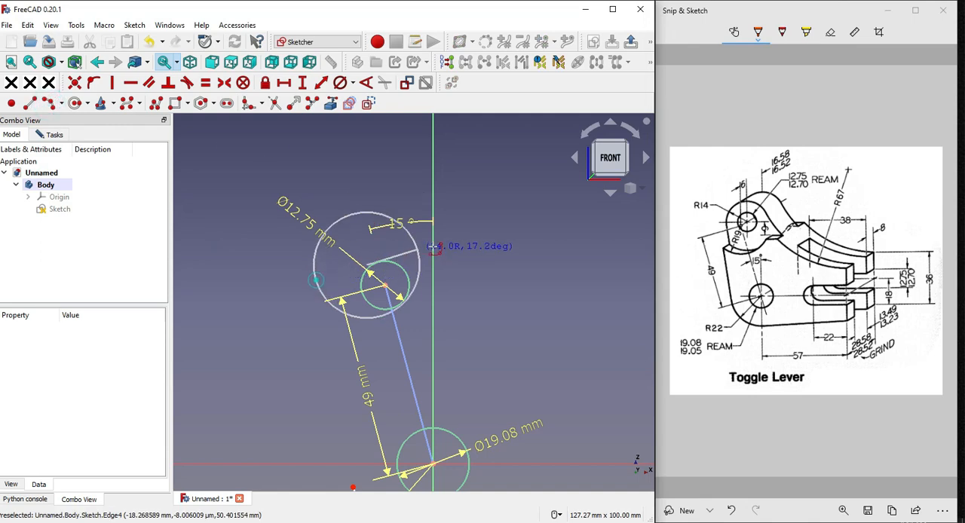
pyautogui.click(447, 246)
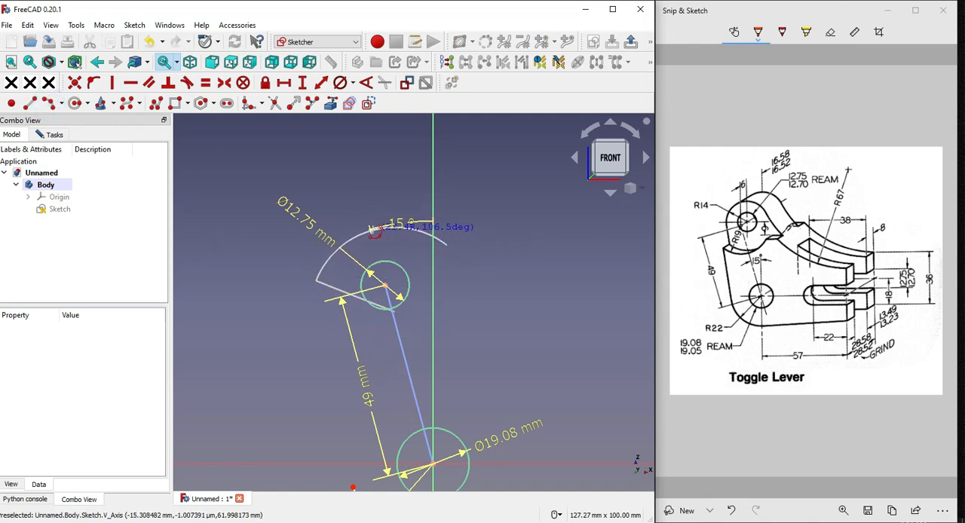
pyautogui.click(317, 280)
pyautogui.scroll(3, 373, 245)
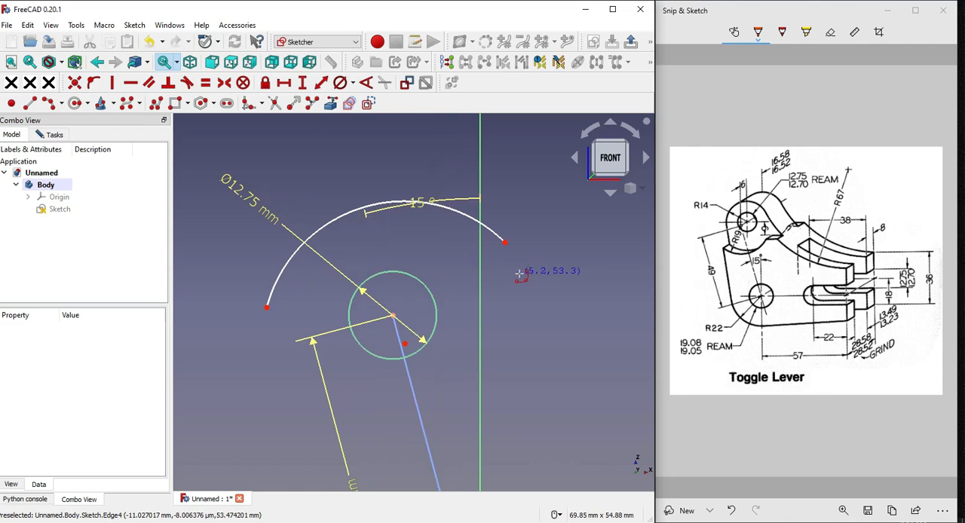
# Make the new arc's center coincident with the center of the 12.75 mm circle
pyautogui.click(404, 344)
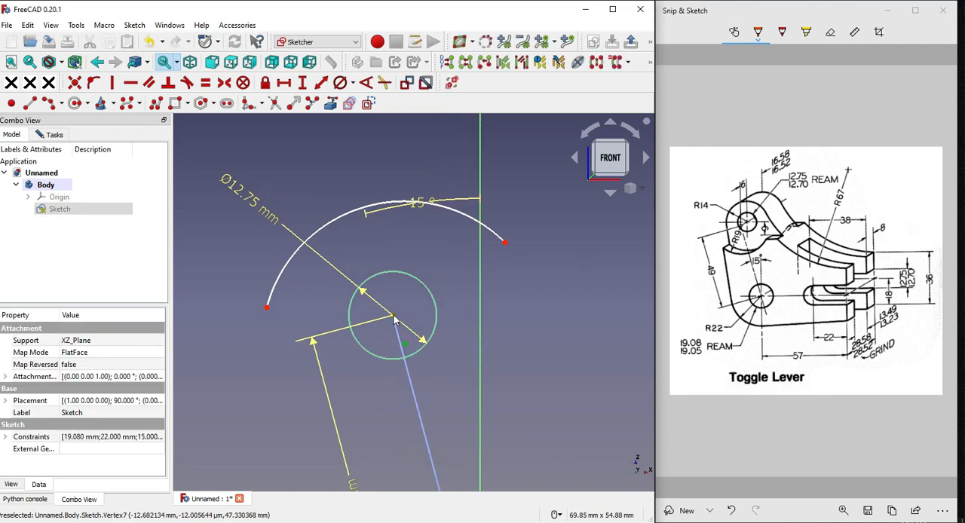
pyautogui.scroll(-2, 475, 338)
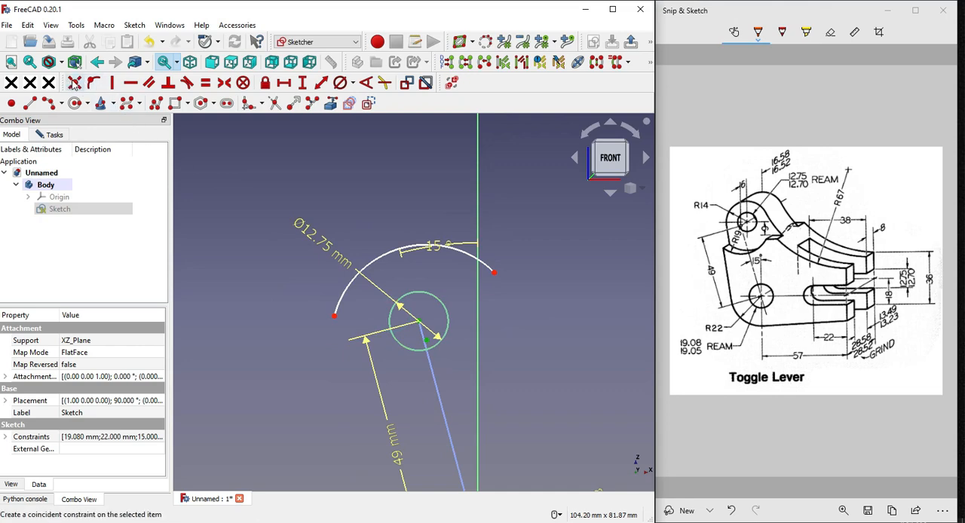
pyautogui.click(74, 83)
pyautogui.scroll(-1, 446, 254)
pyautogui.scroll(1, 429, 246)
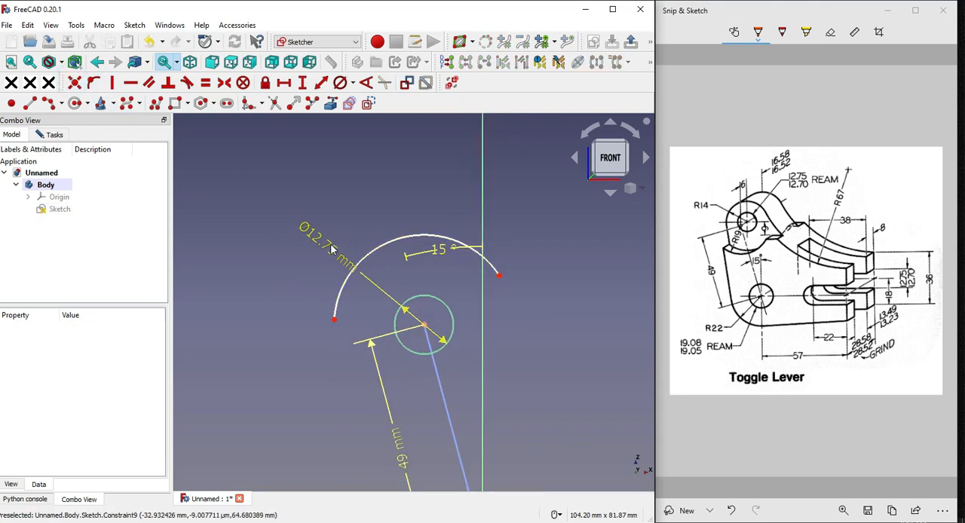
# Constrain the radius of the arc around the 12.75 mm circle to 14 mm
pyautogui.click(349, 268)
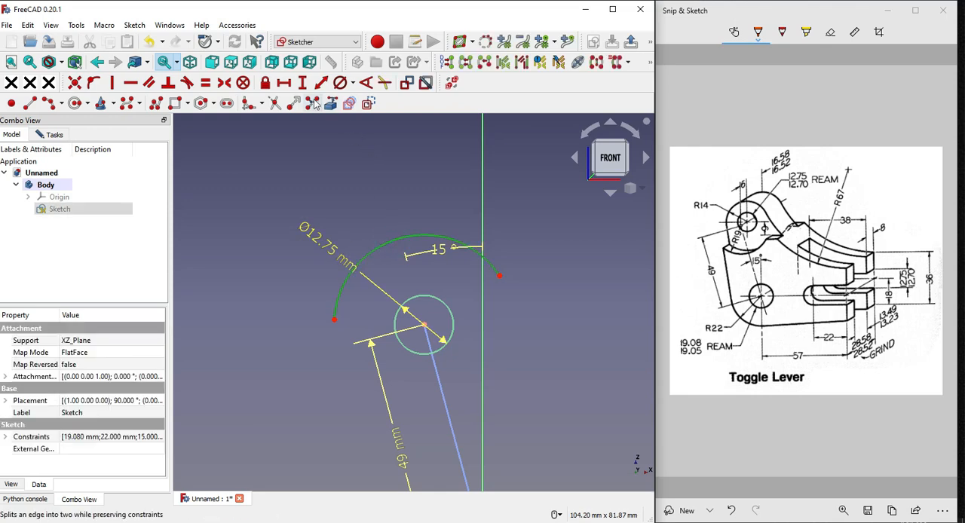
pyautogui.click(352, 83)
pyautogui.click(368, 99)
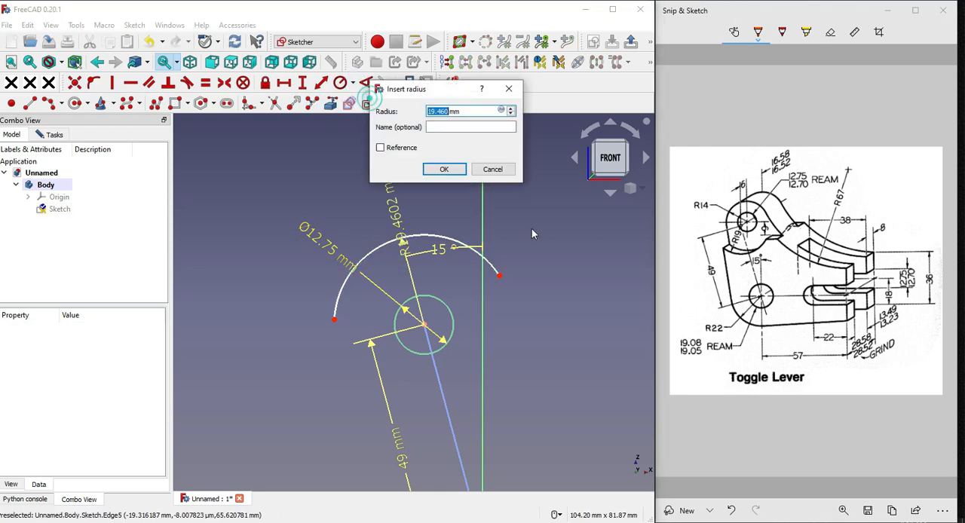
pyautogui.write('14')
pyautogui.press('Return')
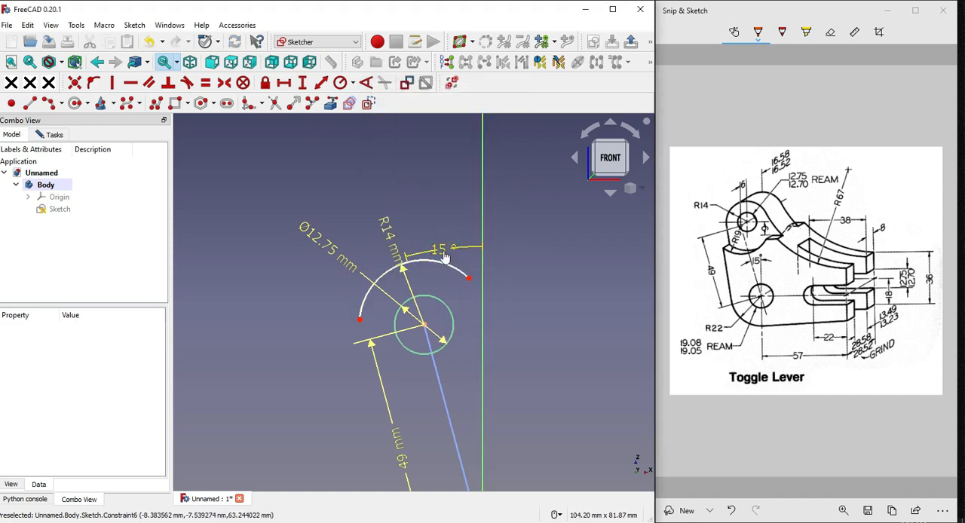
# Move the 15° label down between the construction line and vertical axis, and the 12.75 mm label to its circle's upper right
pyautogui.moveTo(445, 258); pyautogui.dragTo(468, 373)
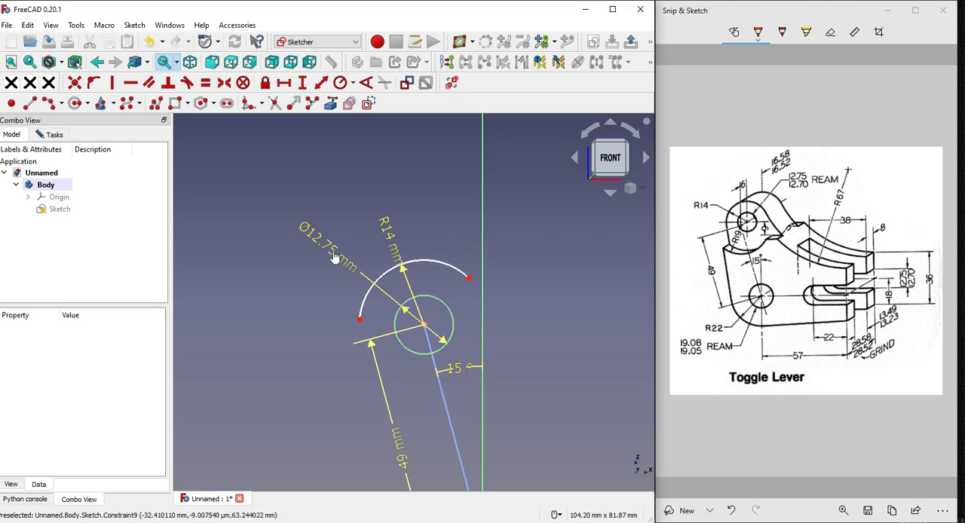
pyautogui.moveTo(334, 257); pyautogui.dragTo(511, 274)
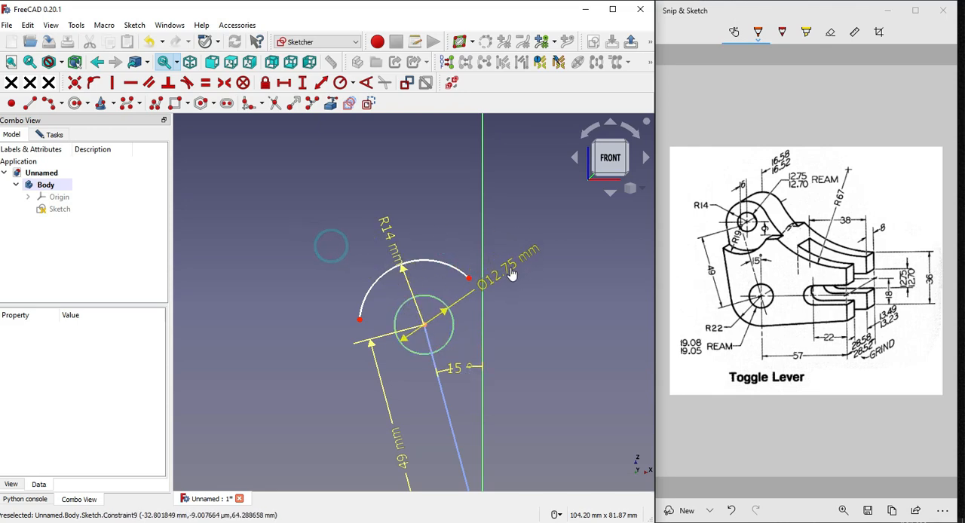
pyautogui.scroll(-2, 365, 247)
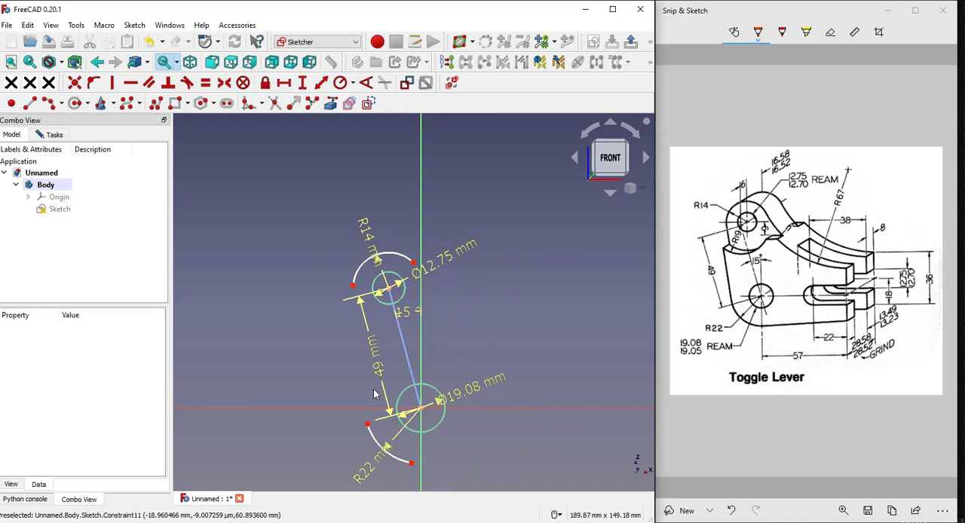
pyautogui.scroll(1, 347, 320)
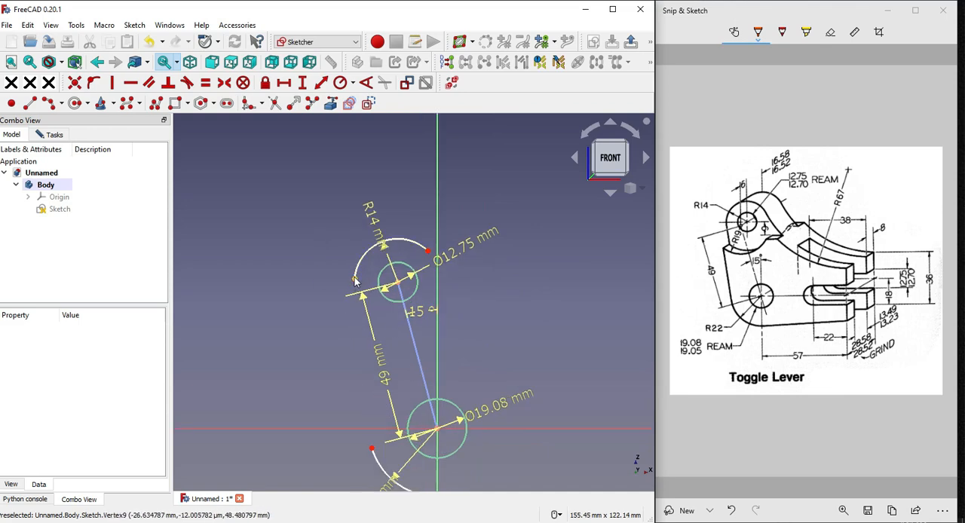
# Draw a line joining the left end of the R14 arc to the upper-left end of the R22 arc
pyautogui.click(30, 103)
pyautogui.click(355, 279)
pyautogui.scroll(-1, 304, 241)
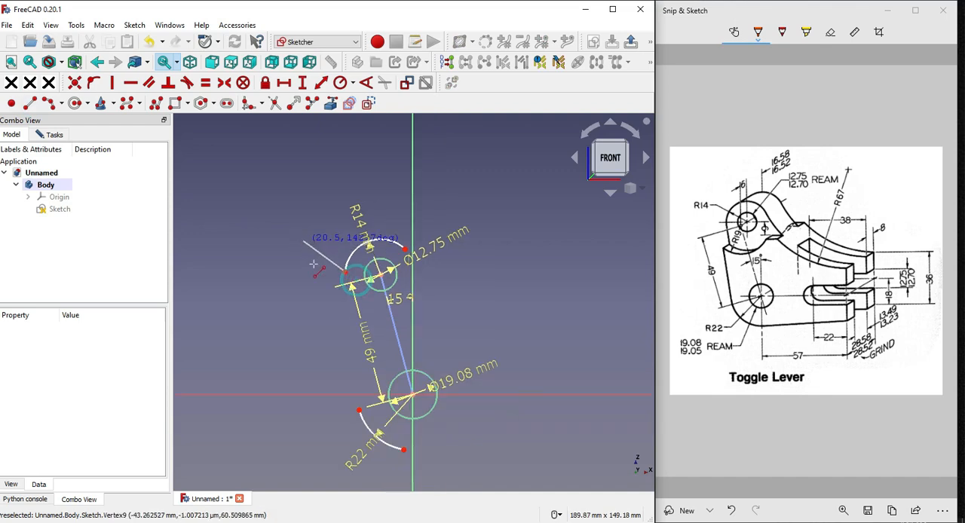
pyautogui.scroll(1, 352, 385)
pyautogui.click(361, 417)
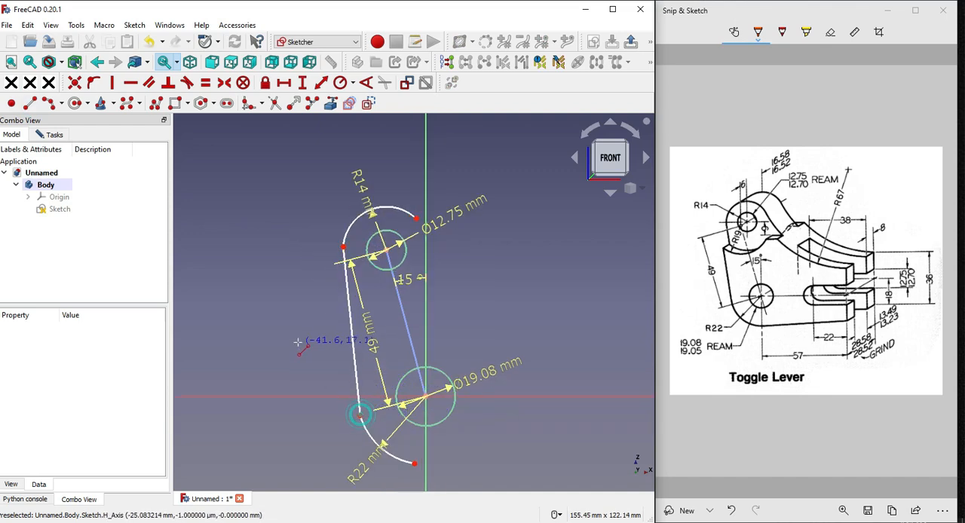
# Make the left side line tangent to the R22 arc at its lower end and to the R14 arc at its upper end
pyautogui.click(362, 423)
pyautogui.click(357, 396)
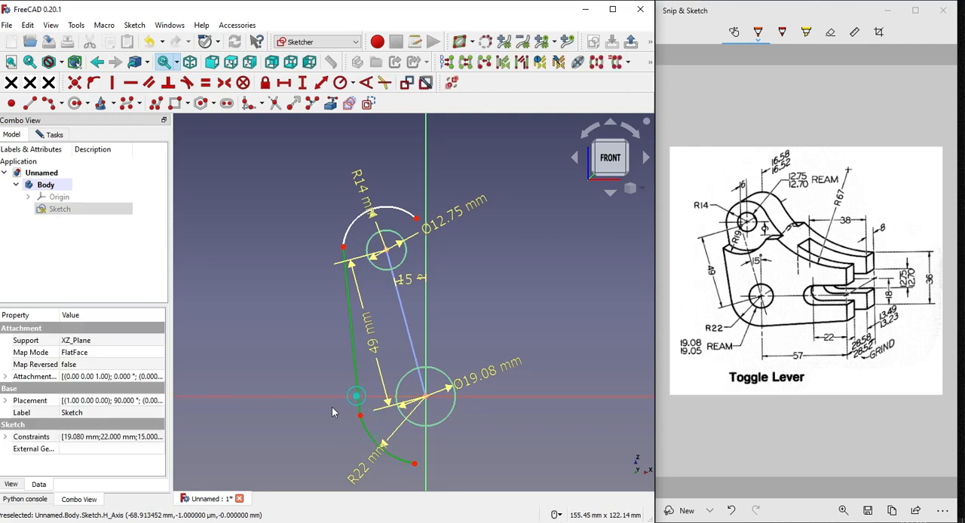
pyautogui.click(188, 83)
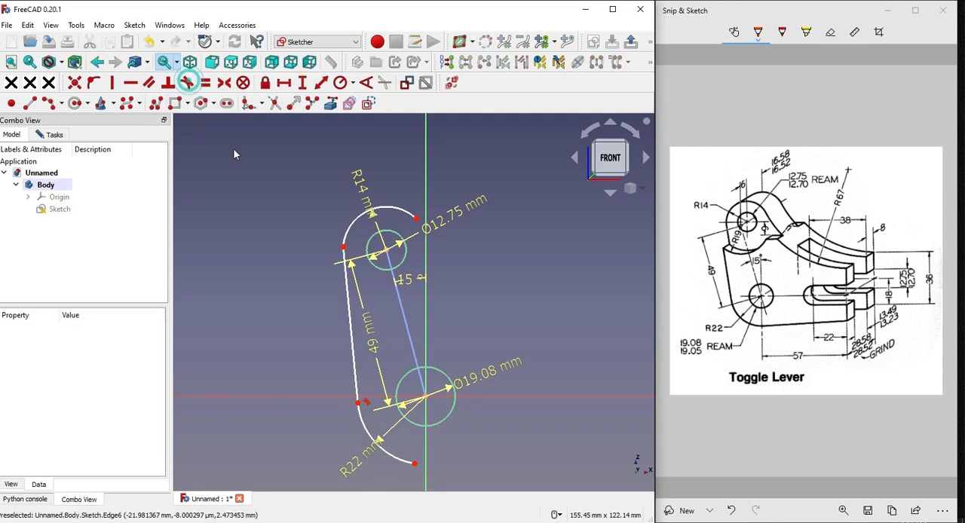
pyautogui.click(344, 270)
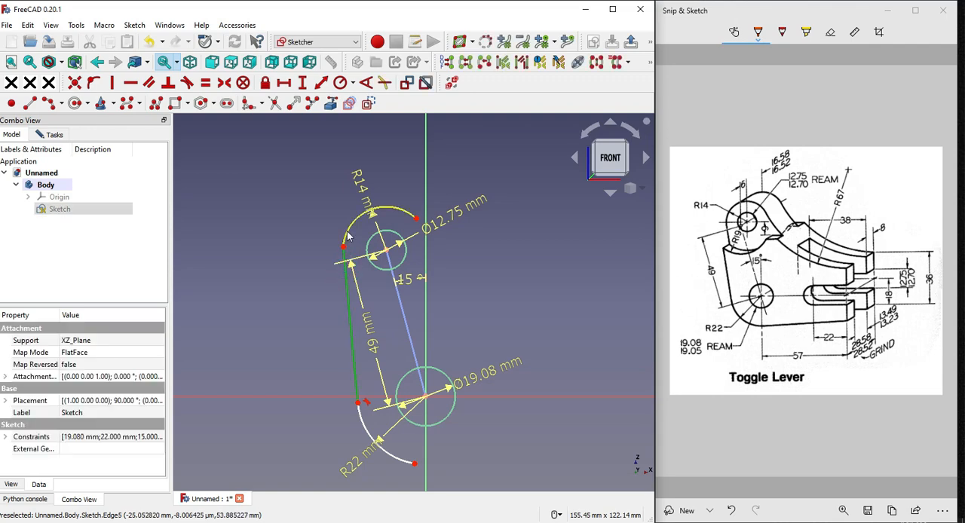
pyautogui.click(346, 226)
pyautogui.click(188, 82)
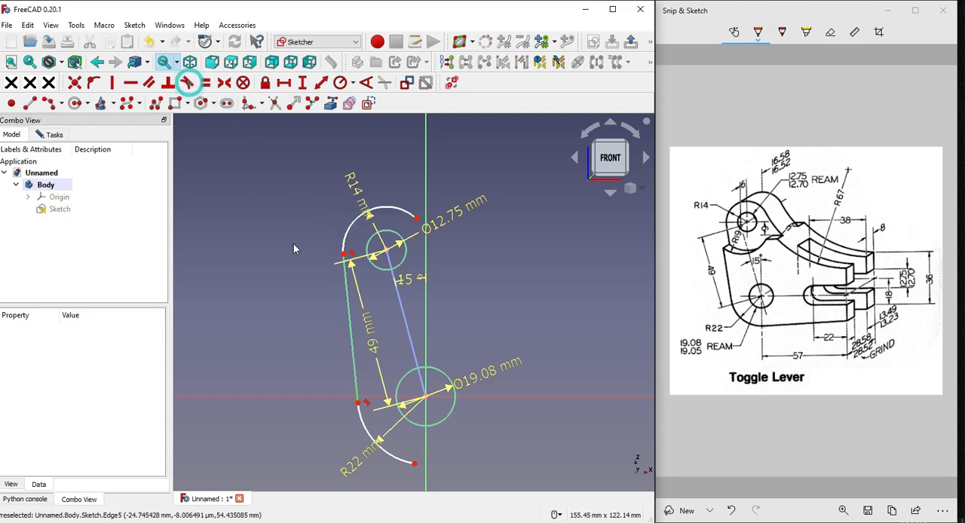
# Extend the lower end of the R22 arc to just past the right side of the vertical axis
pyautogui.scroll(-2, 363, 277)
pyautogui.scroll(2, 439, 375)
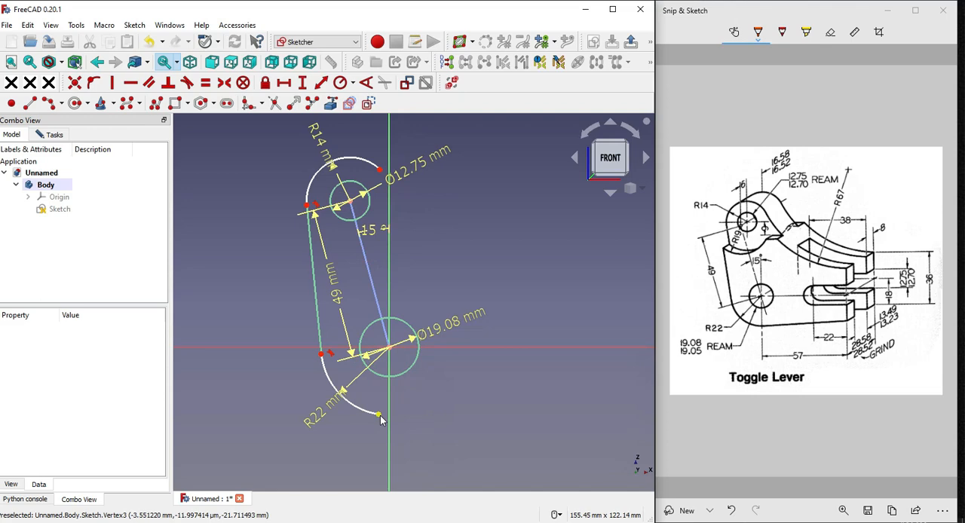
pyautogui.moveTo(378, 414); pyautogui.dragTo(406, 413)
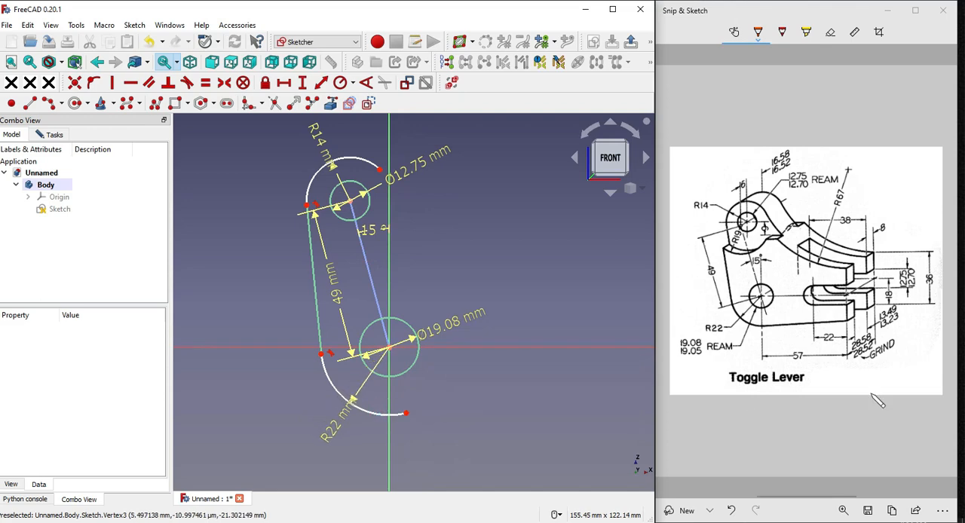
pyautogui.click(786, 352)
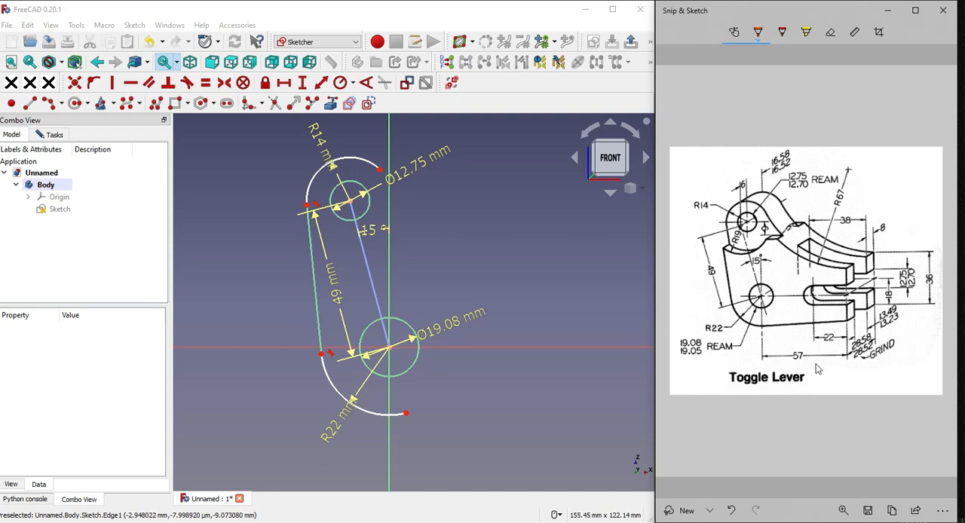
pyautogui.click(793, 362)
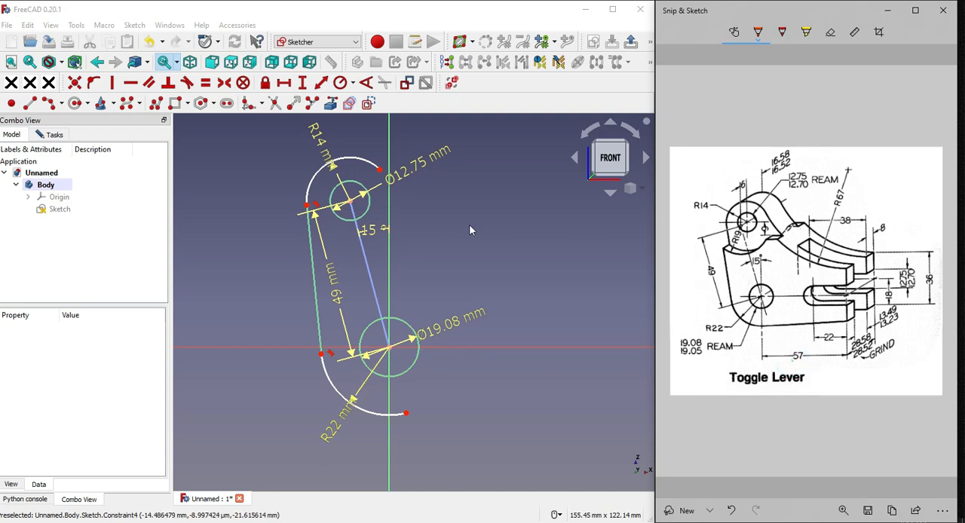
# Draw a horizontal line about 122 mm long to the right from the lower end of the R22 arc
pyautogui.click(30, 103)
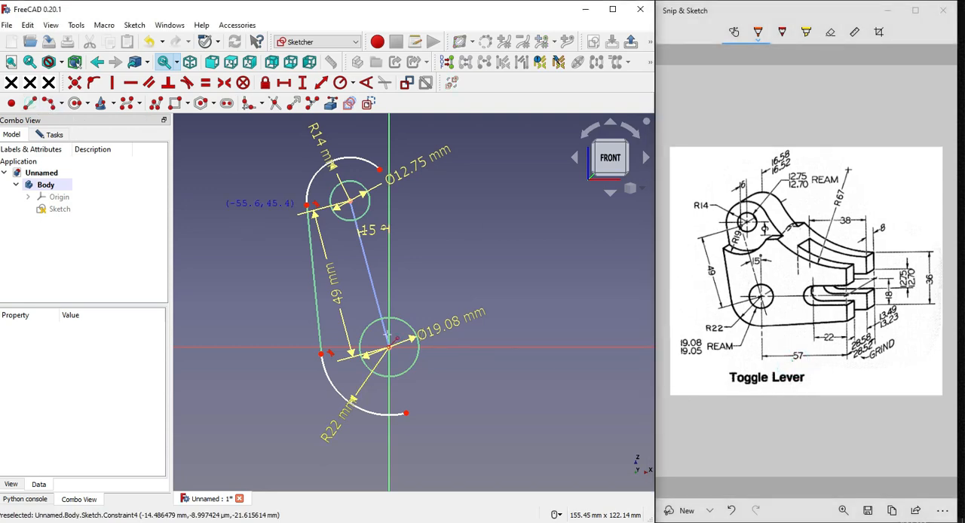
pyautogui.click(406, 413)
pyautogui.scroll(-2, 379, 425)
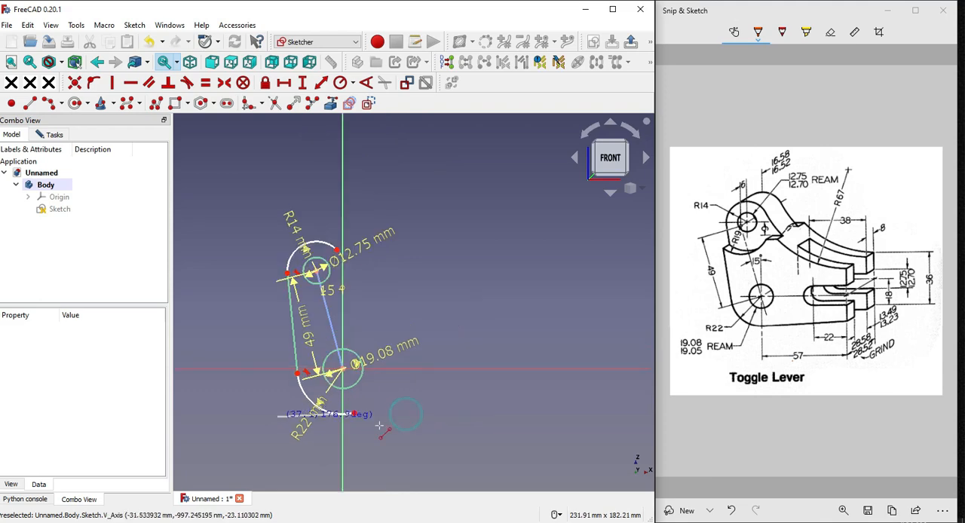
pyautogui.click(607, 414)
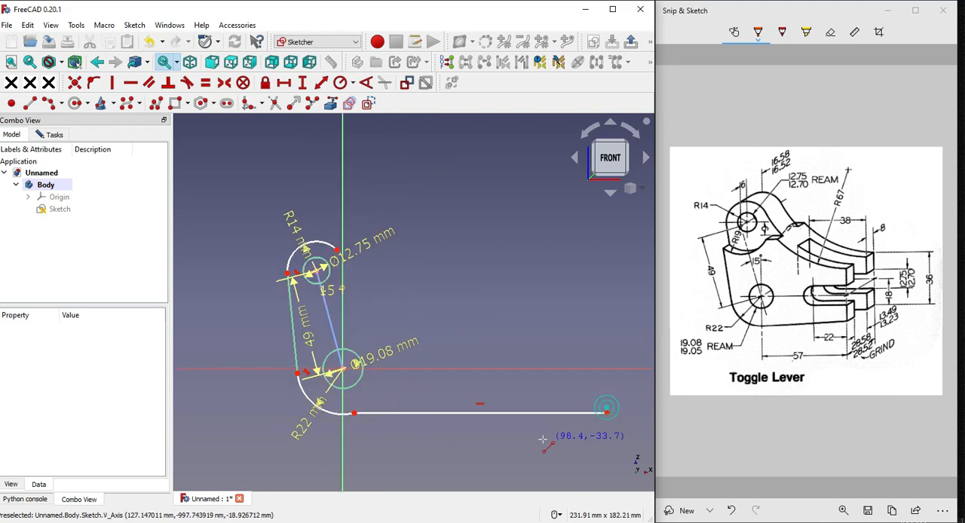
# Make the horizontal bottom line tangent to the R22 arc
pyautogui.click(370, 413)
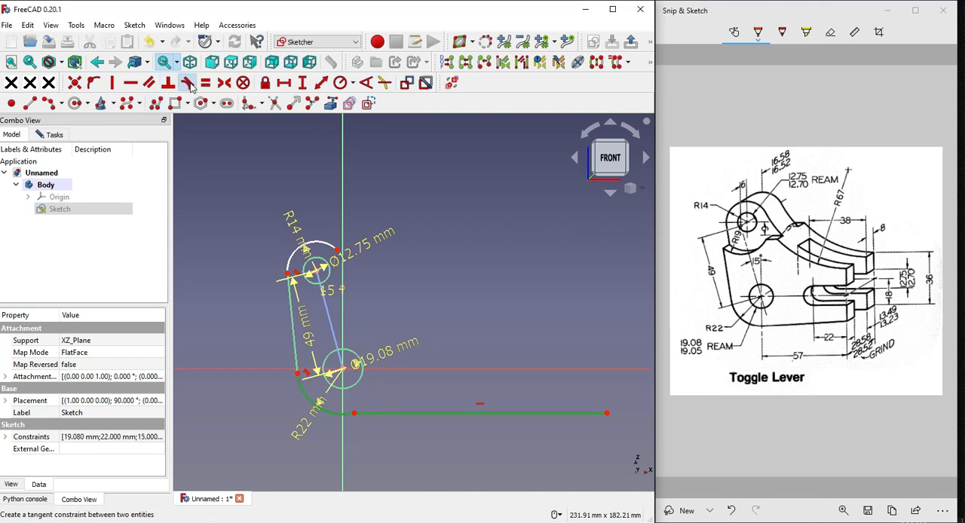
pyautogui.click(243, 222)
pyautogui.scroll(-2, 379, 373)
pyautogui.scroll(2, 452, 389)
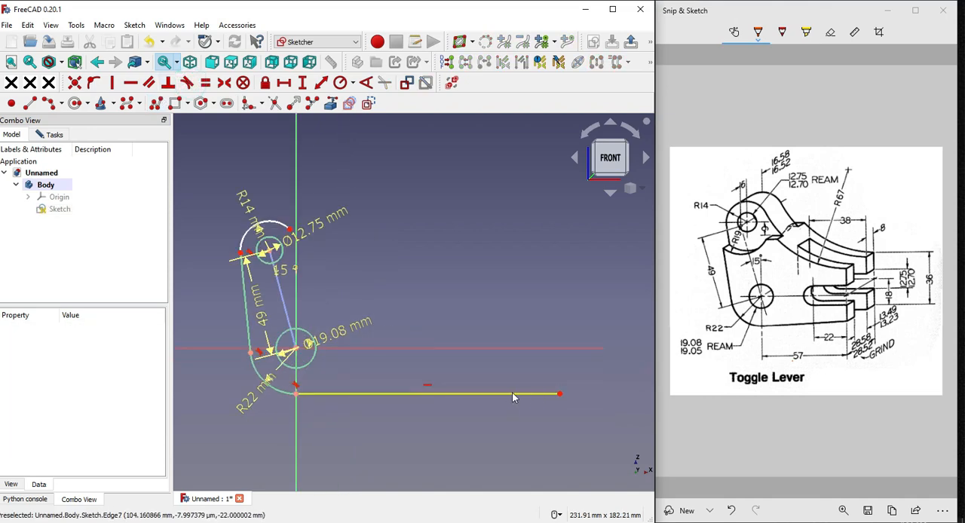
# Constrain the bottom line's horizontal length to 57 mm and place its dimension label below the line
pyautogui.click(512, 392)
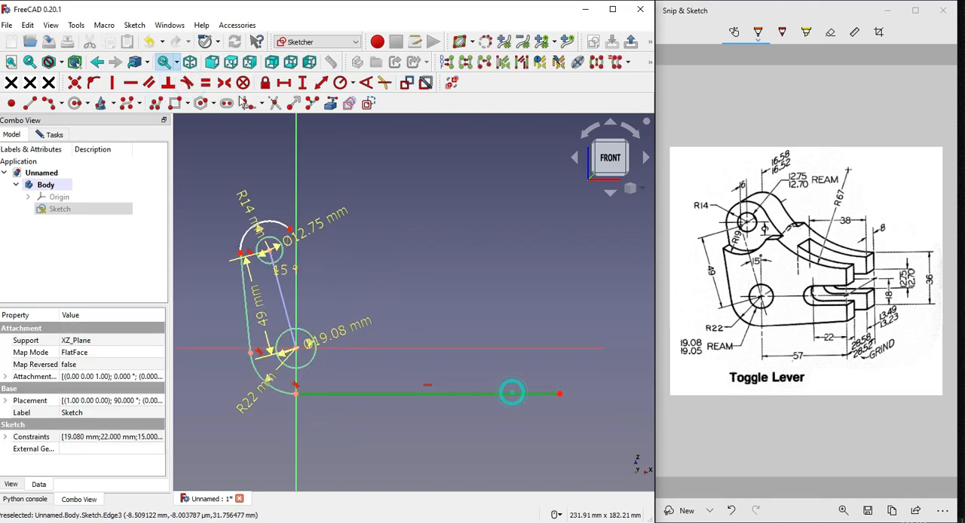
pyautogui.click(284, 84)
pyautogui.write('57')
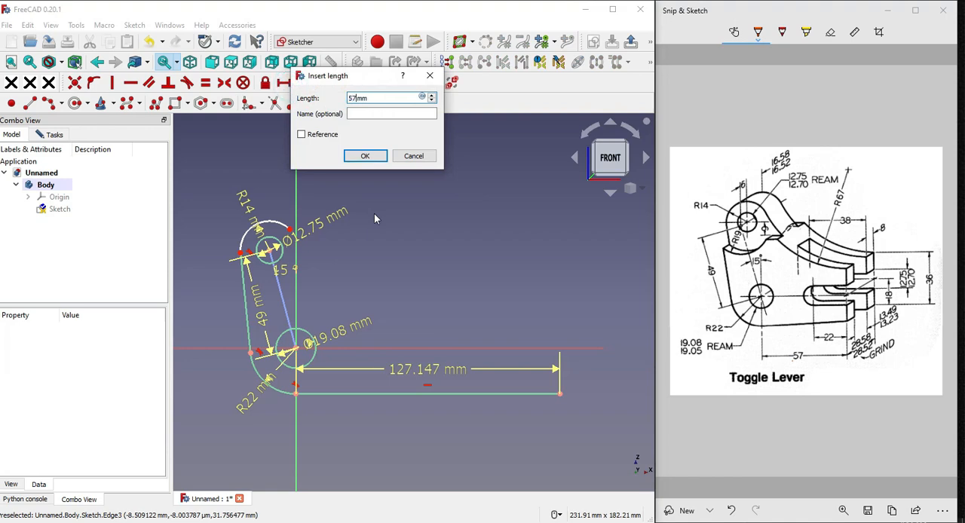
pyautogui.press('Return')
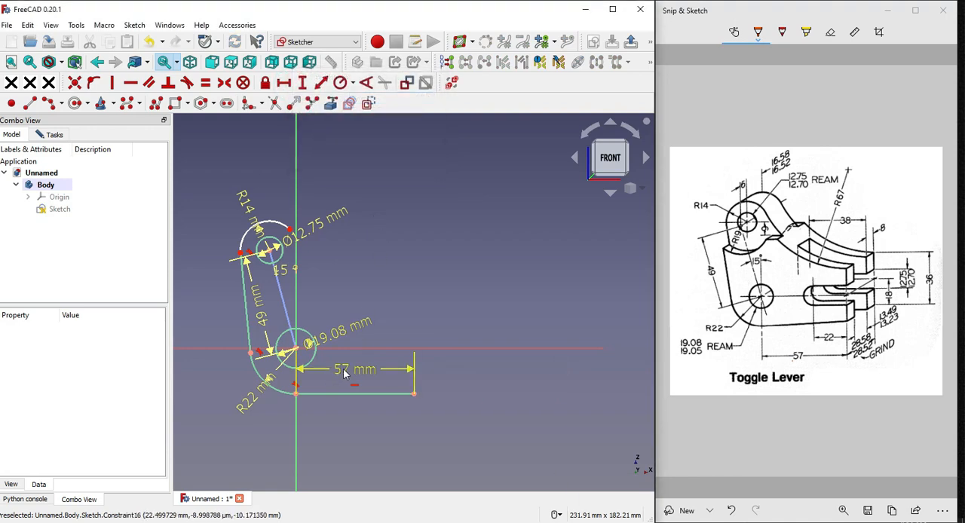
pyautogui.moveTo(343, 368); pyautogui.dragTo(348, 420)
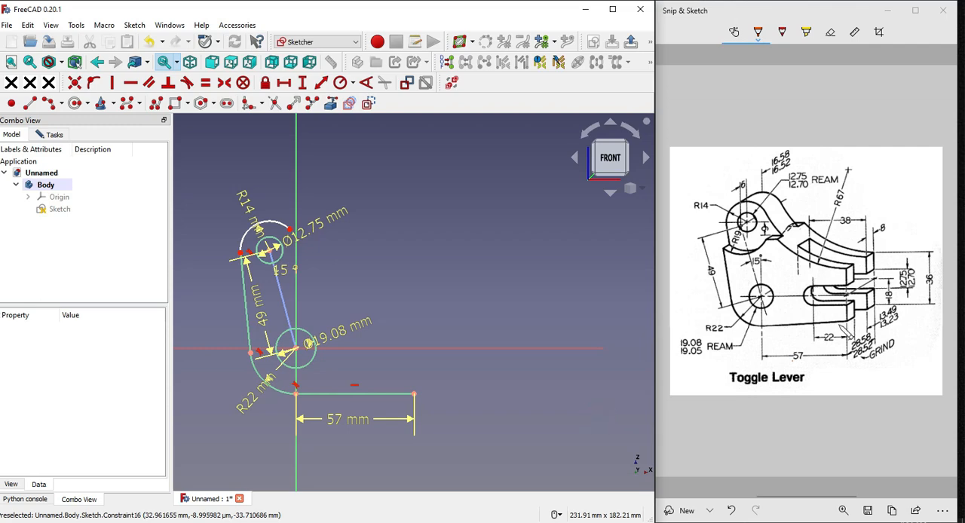
pyautogui.click(779, 93)
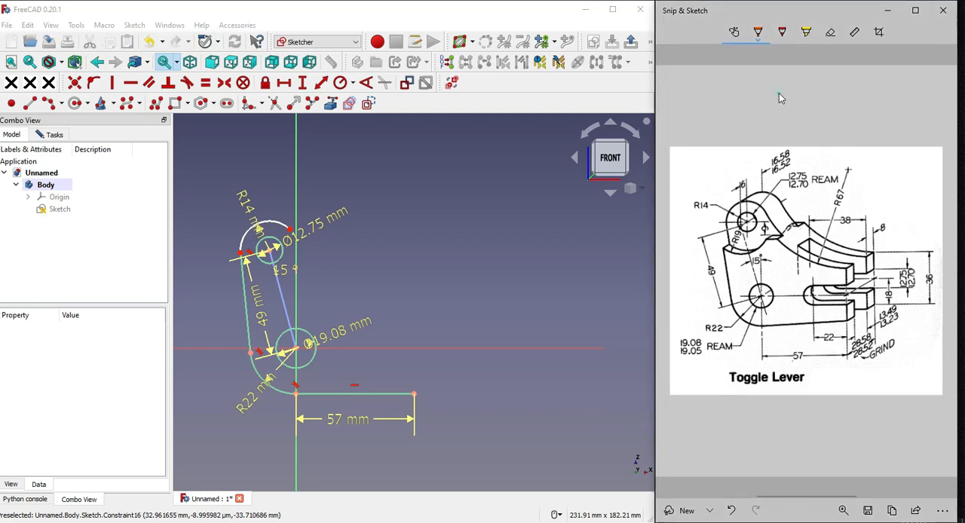
# Draw a vertical line about 32 mm long upward from the right end of the bottom line
pyautogui.click(830, 32)
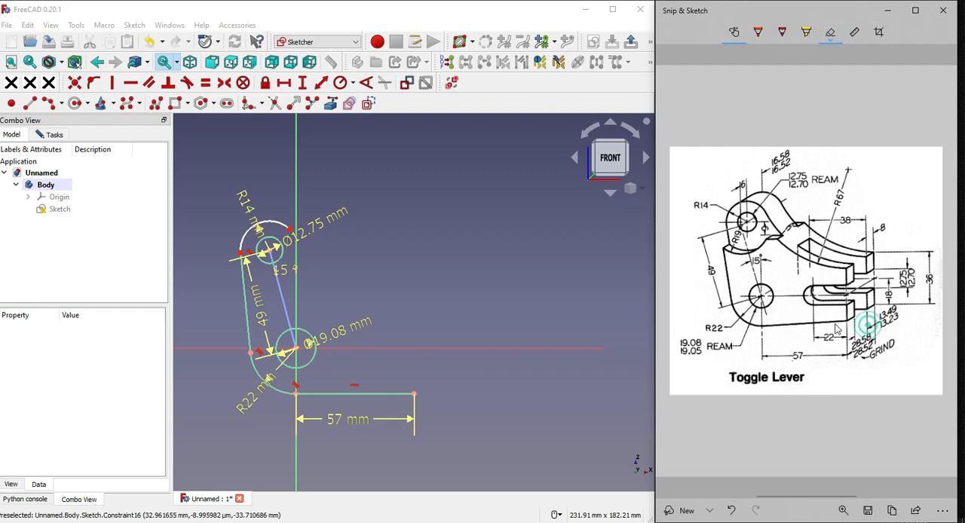
pyautogui.click(929, 271)
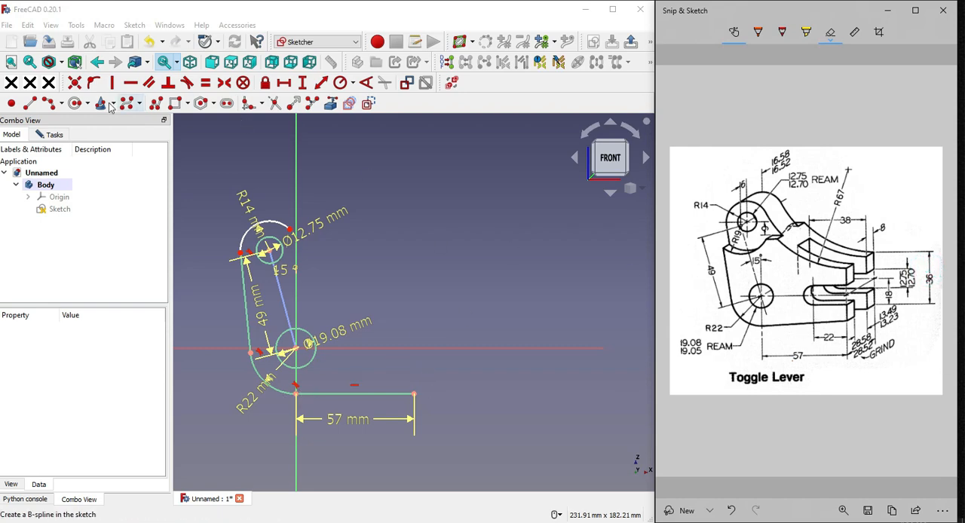
pyautogui.click(30, 104)
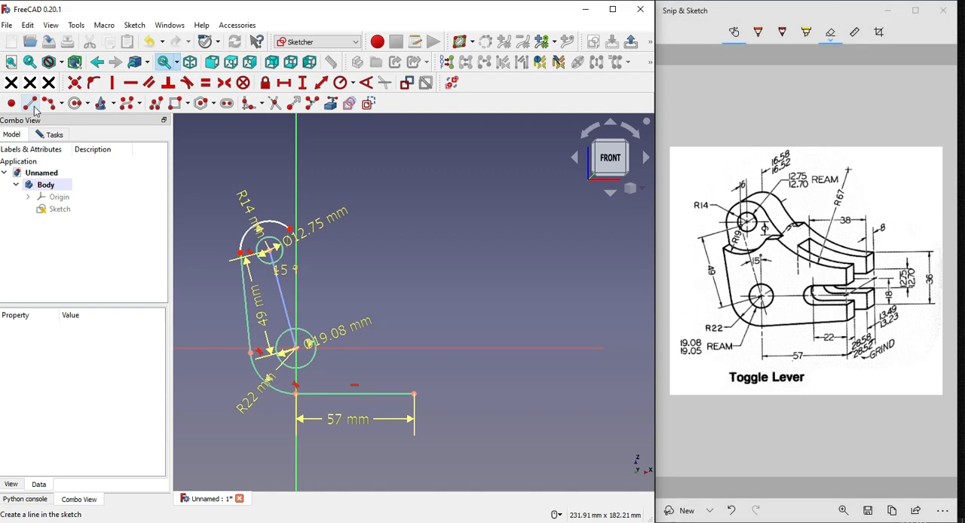
pyautogui.click(414, 394)
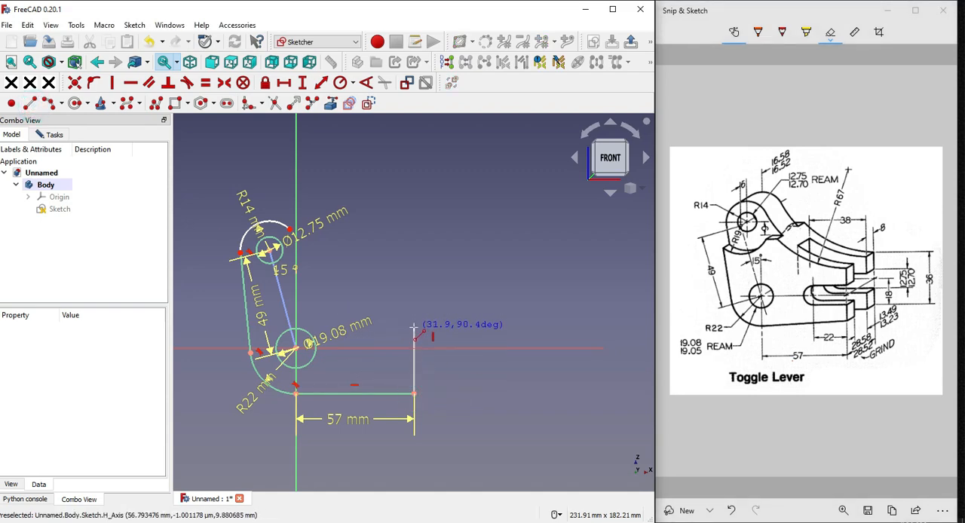
pyautogui.click(414, 328)
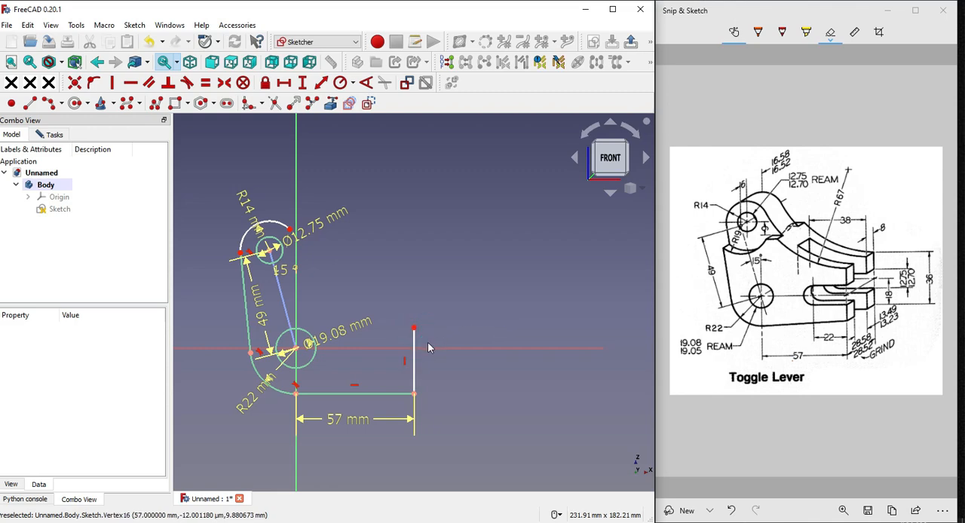
# Constrain the right edge's vertical length to 36 mm and place its dimension label outside the profile
pyautogui.click(415, 336)
pyautogui.click(302, 82)
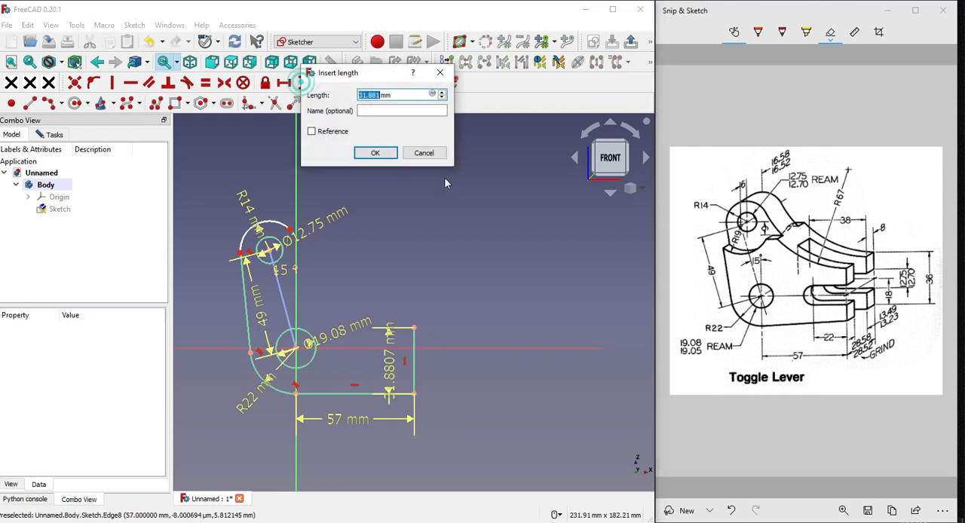
pyautogui.write('36')
pyautogui.press('Return')
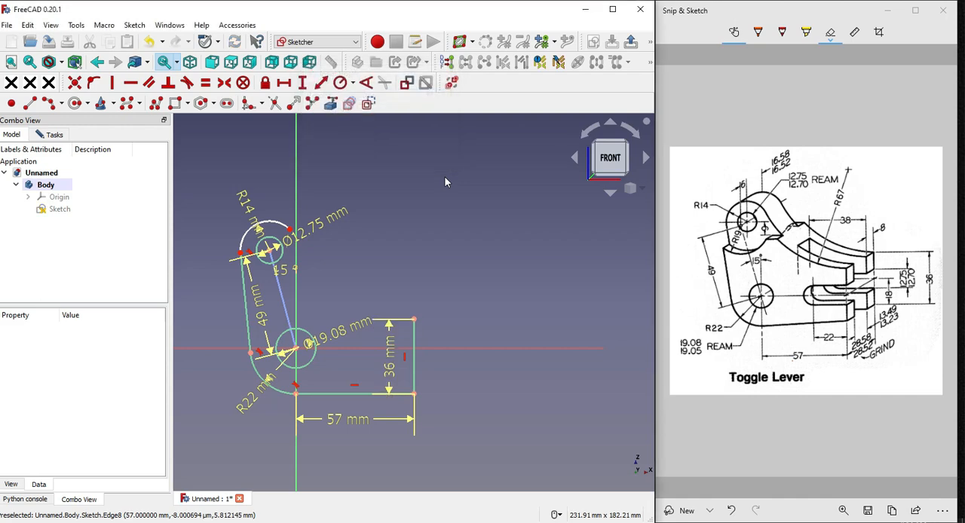
pyautogui.moveTo(391, 373); pyautogui.dragTo(482, 373)
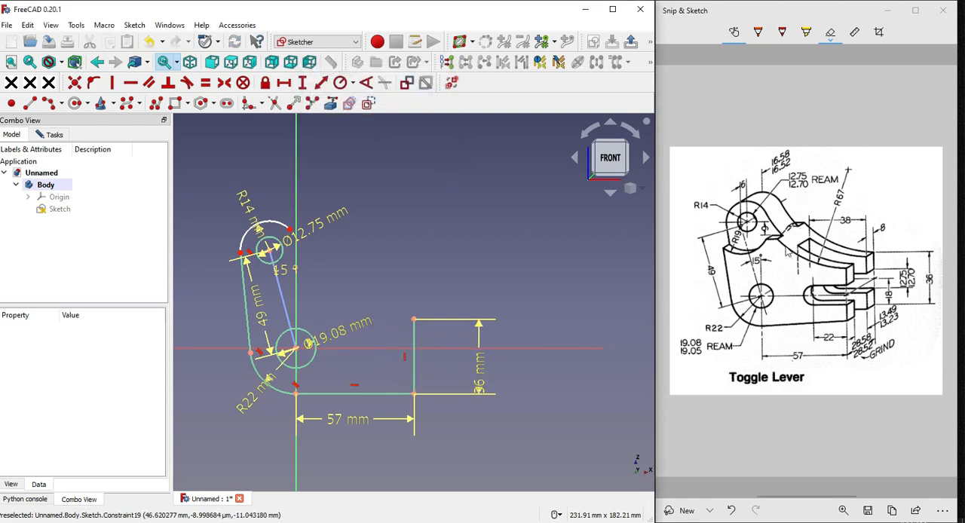
# Draw a concave three-point arc of about 74 mm radius from the right edge's upper end toward the R14 arc
pyautogui.click(848, 201)
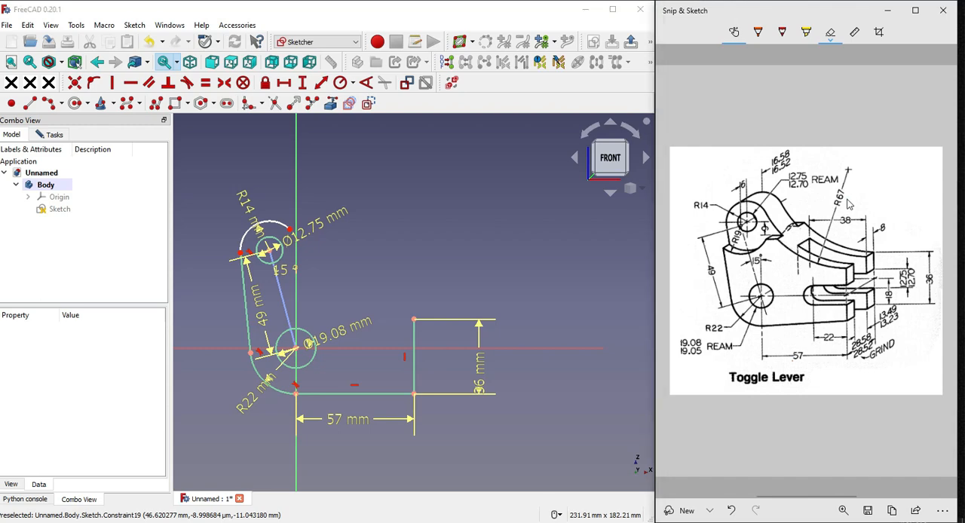
pyautogui.click(846, 200)
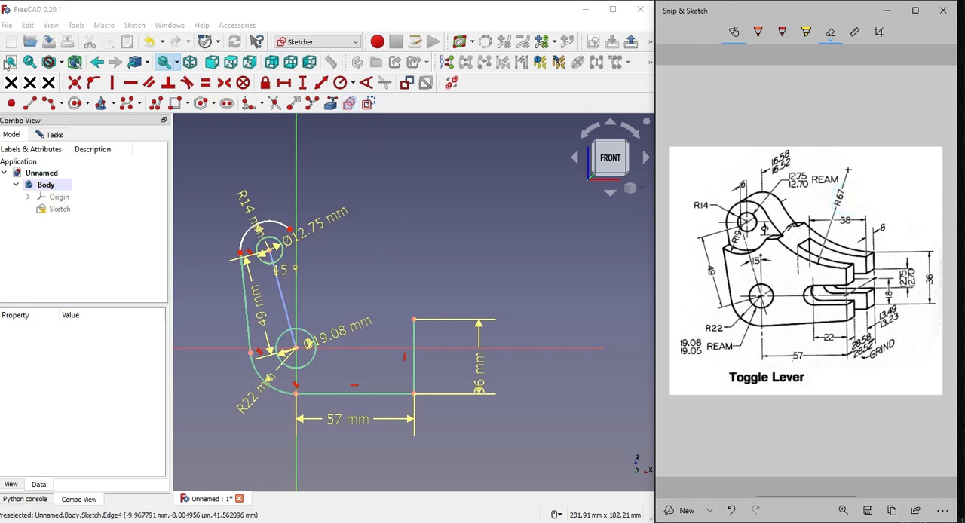
pyautogui.click(51, 103)
pyautogui.click(49, 104)
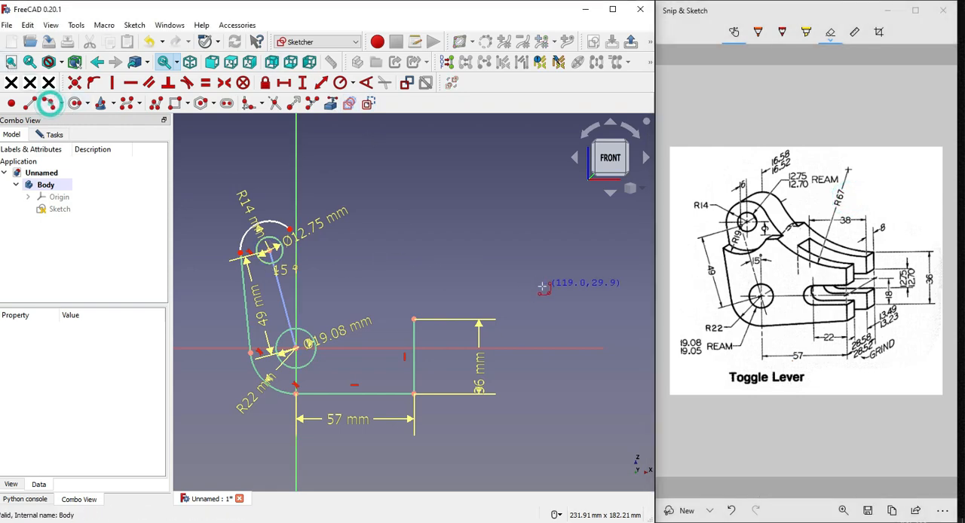
pyautogui.click(414, 321)
pyautogui.click(311, 271)
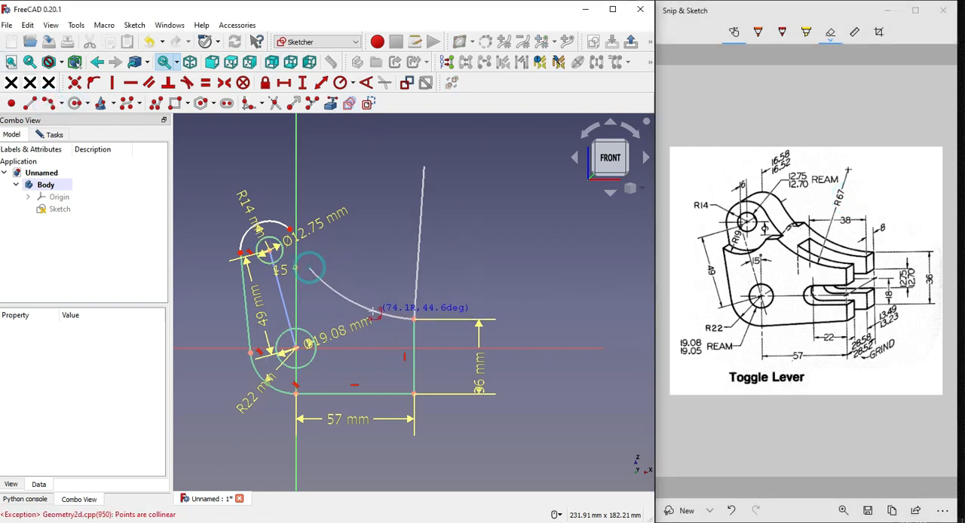
pyautogui.click(368, 309)
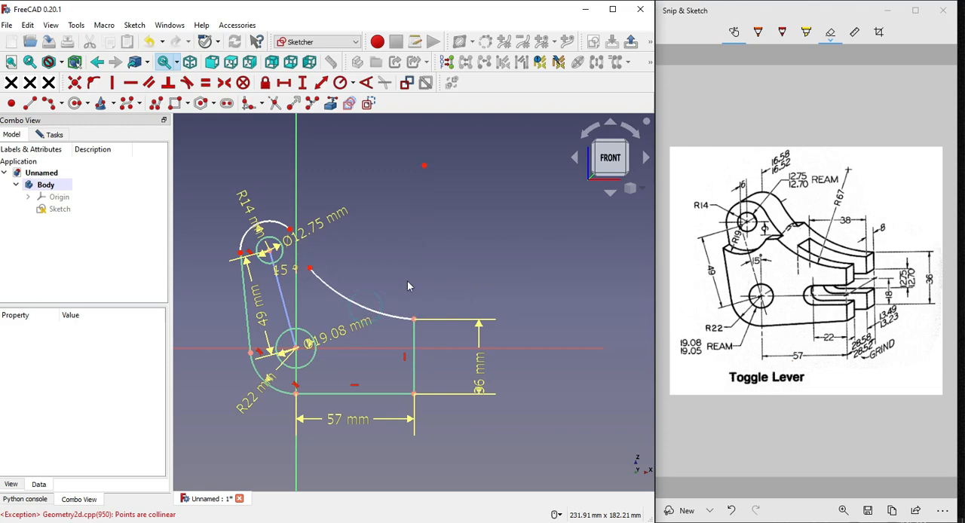
# Constrain the concave arc's radius to 67 mm and move its label and the large hole's diameter label to clear spots
pyautogui.click(356, 305)
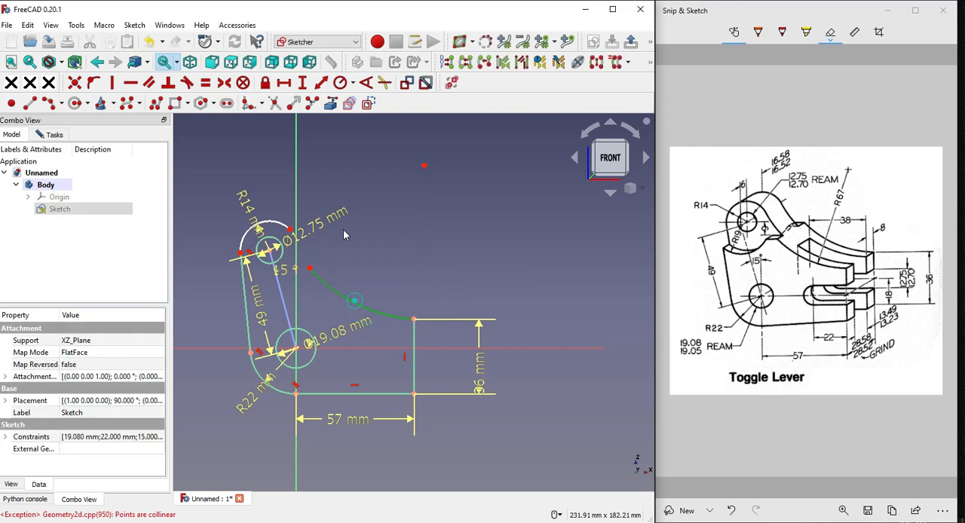
pyautogui.click(354, 83)
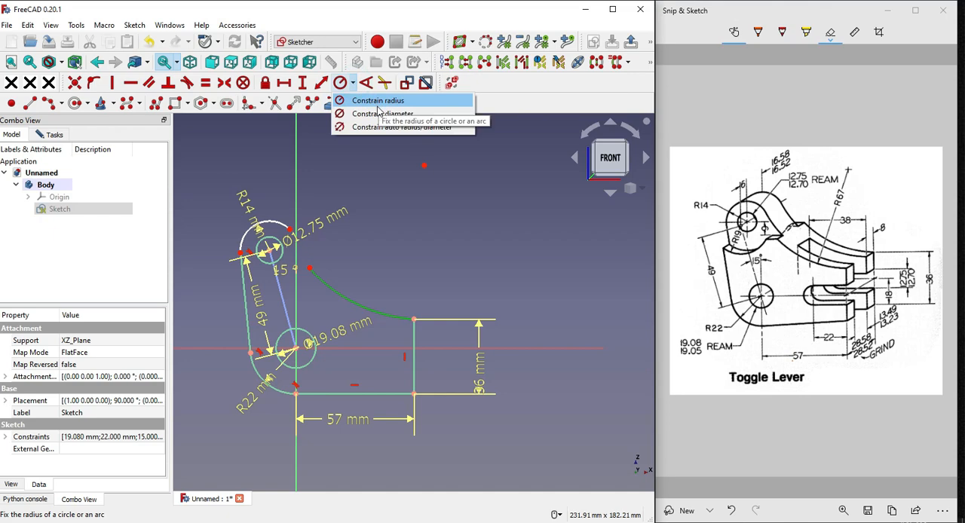
pyautogui.click(371, 98)
pyautogui.write('67')
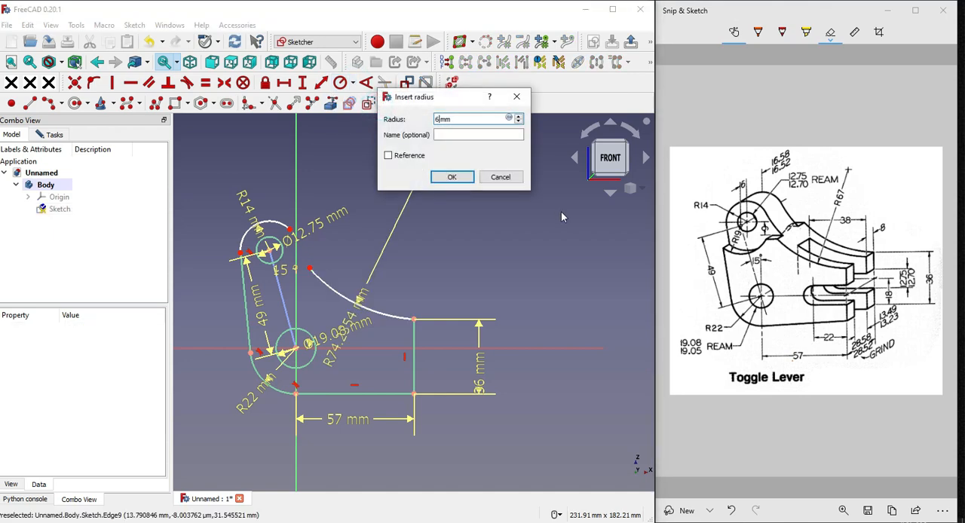
pyautogui.press('Return')
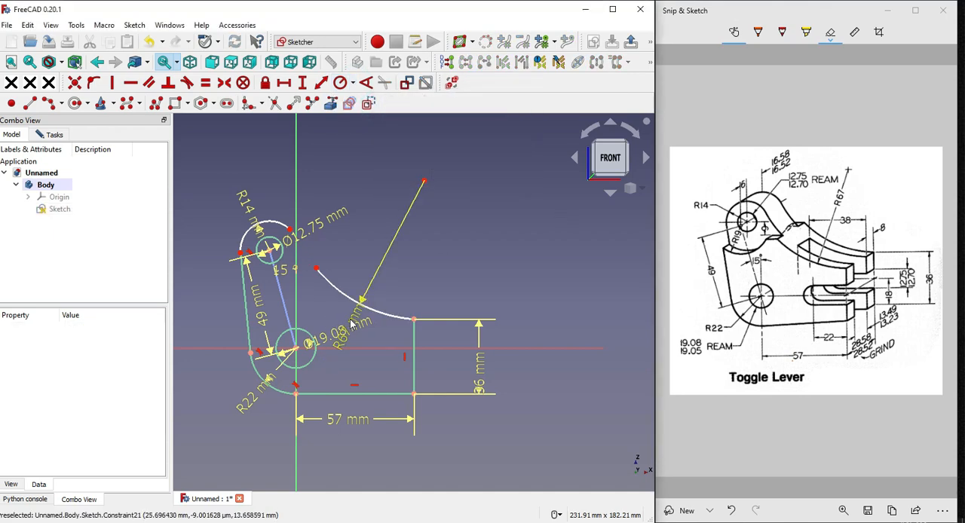
pyautogui.moveTo(353, 317); pyautogui.dragTo(390, 251)
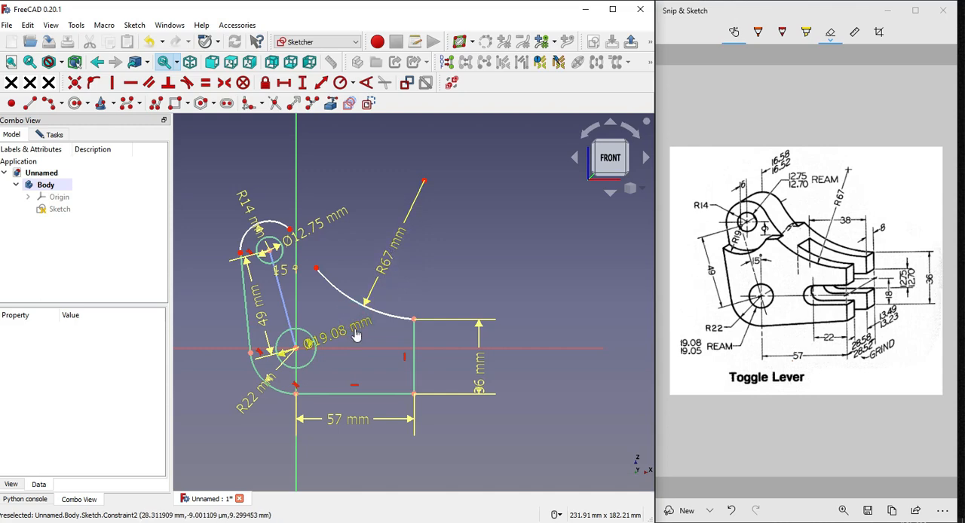
pyautogui.moveTo(355, 329); pyautogui.dragTo(367, 377)
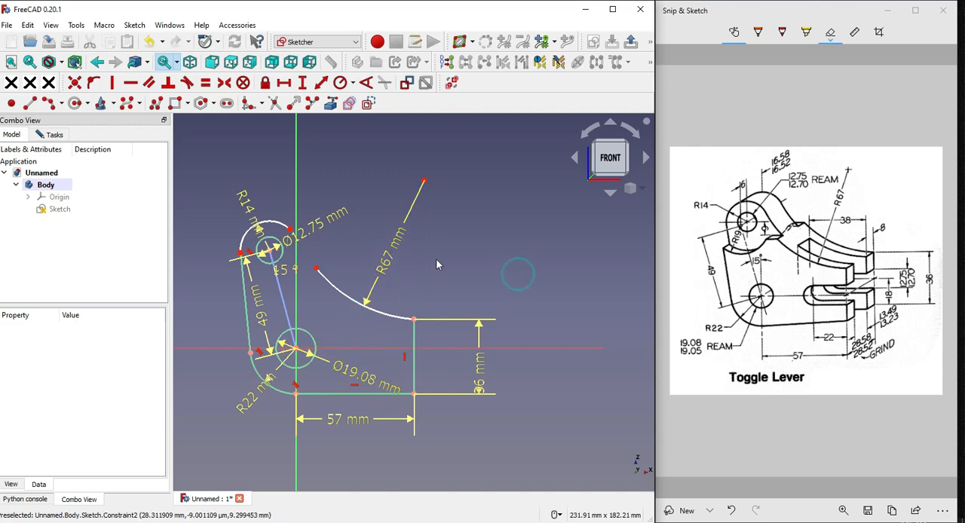
# Make the free end of the R67 arc coincident with the open end of the R14 arc
pyautogui.scroll(2, 276, 222)
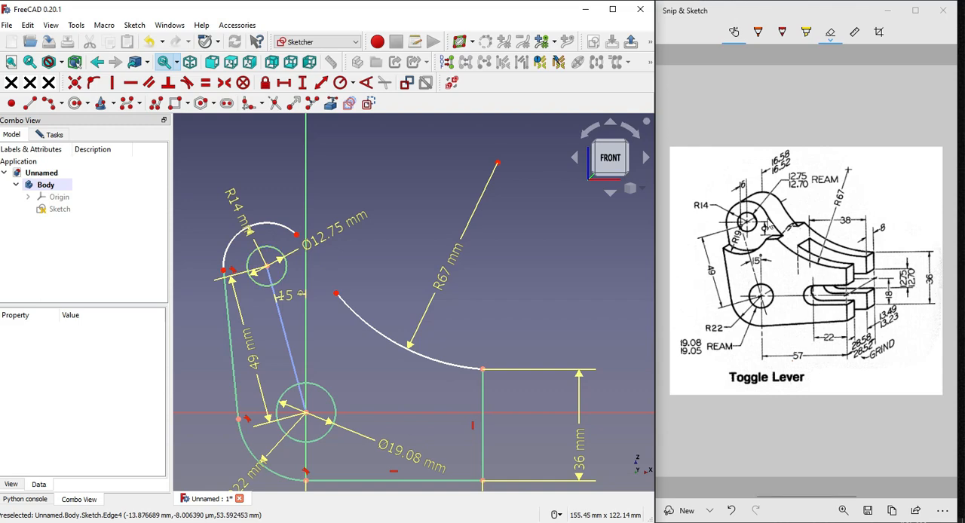
pyautogui.click(703, 215)
pyautogui.click(702, 210)
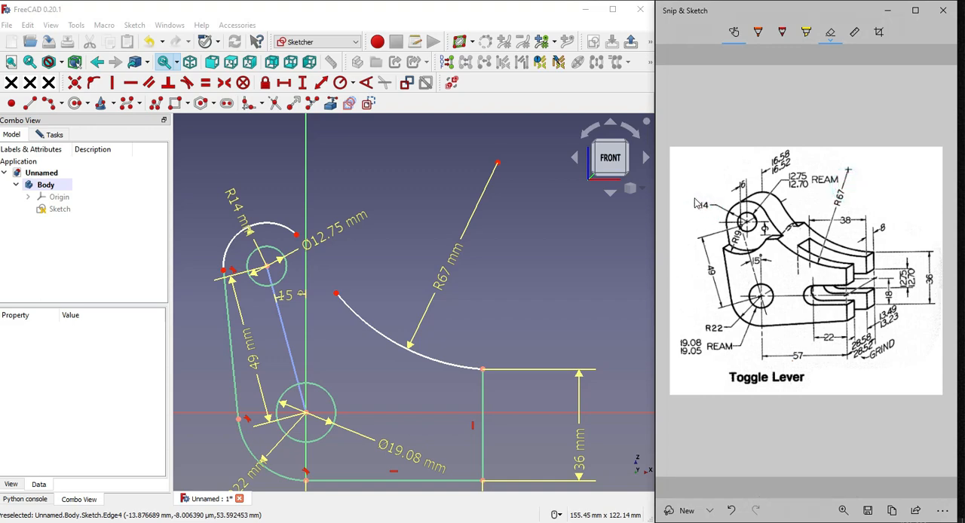
pyautogui.click(335, 291)
pyautogui.click(298, 236)
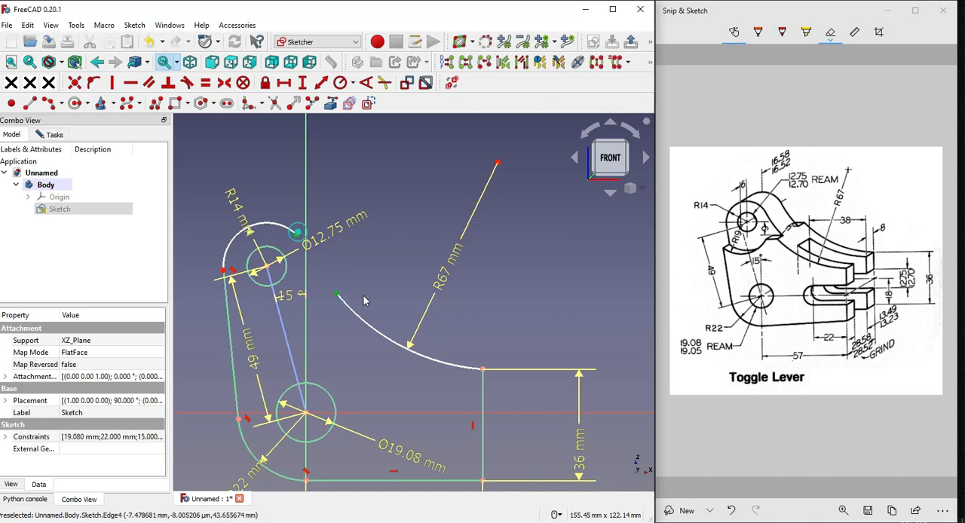
pyautogui.click(74, 84)
# Make the R67 arc tangent to the R14 arc
pyautogui.click(319, 280)
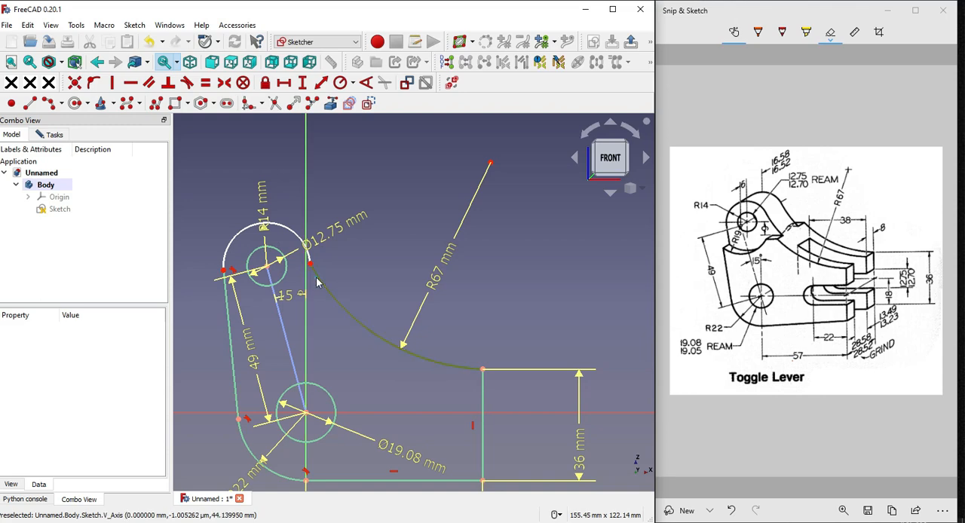
pyautogui.click(309, 260)
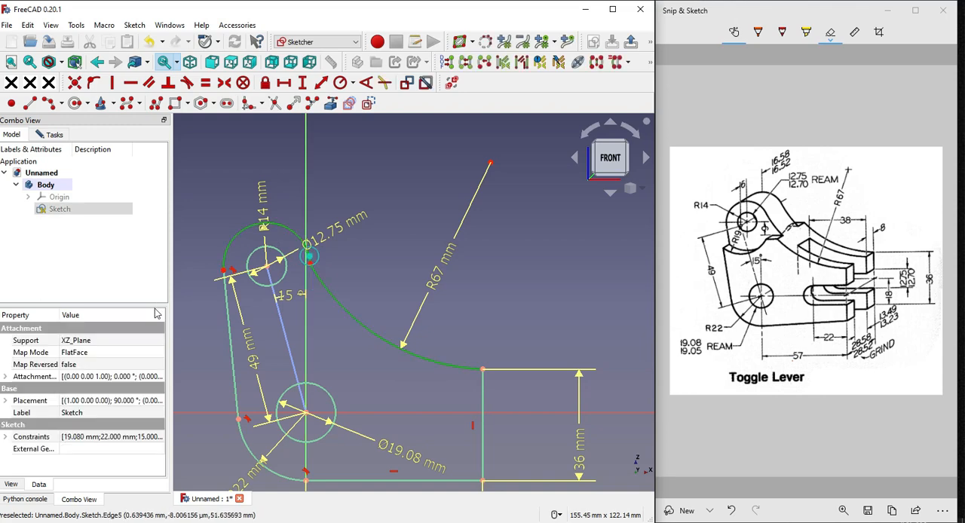
pyautogui.click(188, 85)
pyautogui.scroll(-2, 438, 234)
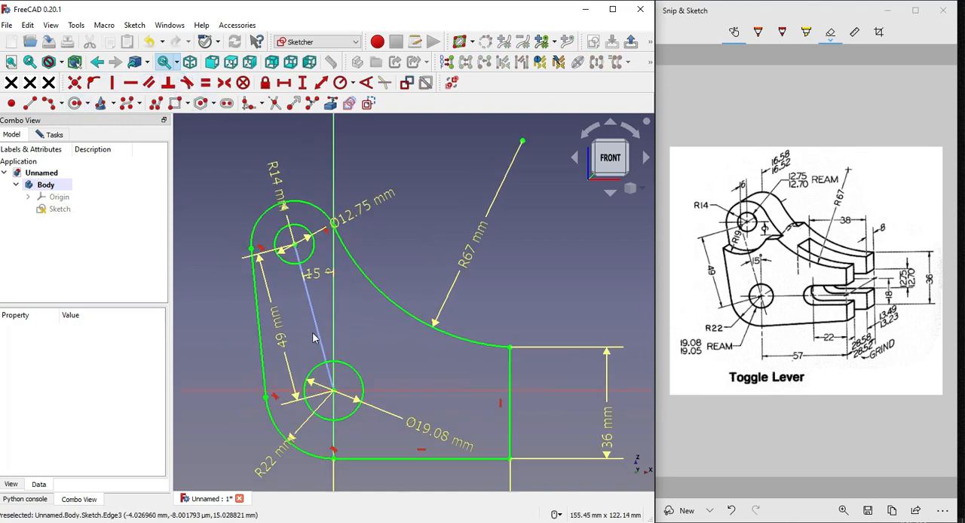
pyautogui.scroll(-1, 431, 271)
pyautogui.moveTo(481, 286)
pyautogui.mouseDown(button='middle')
pyautogui.moveTo(373, 326)
pyautogui.moveTo(441, 279)
pyautogui.moveTo(449, 298)
pyautogui.moveTo(463, 302)
pyautogui.moveTo(438, 291)
pyautogui.moveTo(470, 292)
pyautogui.moveTo(466, 312)
pyautogui.mouseUp(button='middle')
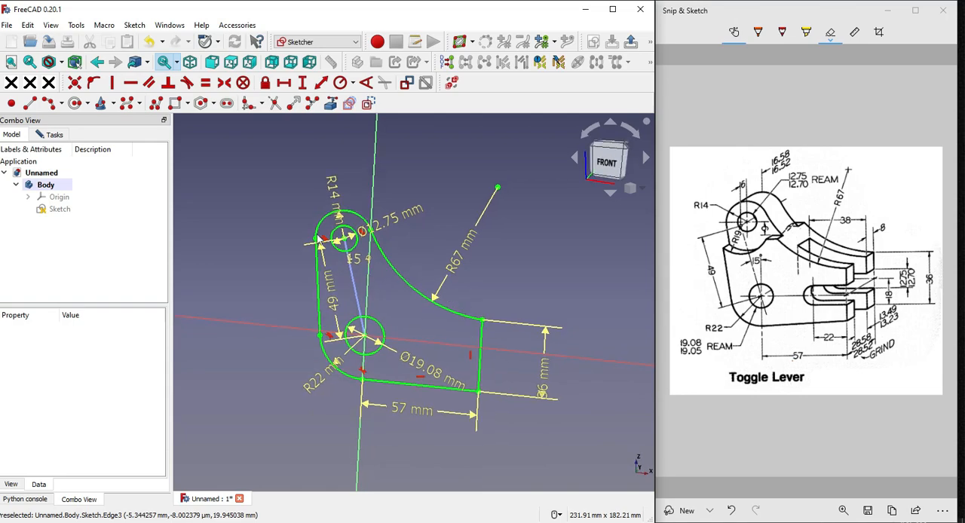
# Close the sketch and pad the profile 28.58 mm, symmetric to its plane
pyautogui.click(54, 135)
pyautogui.click(97, 156)
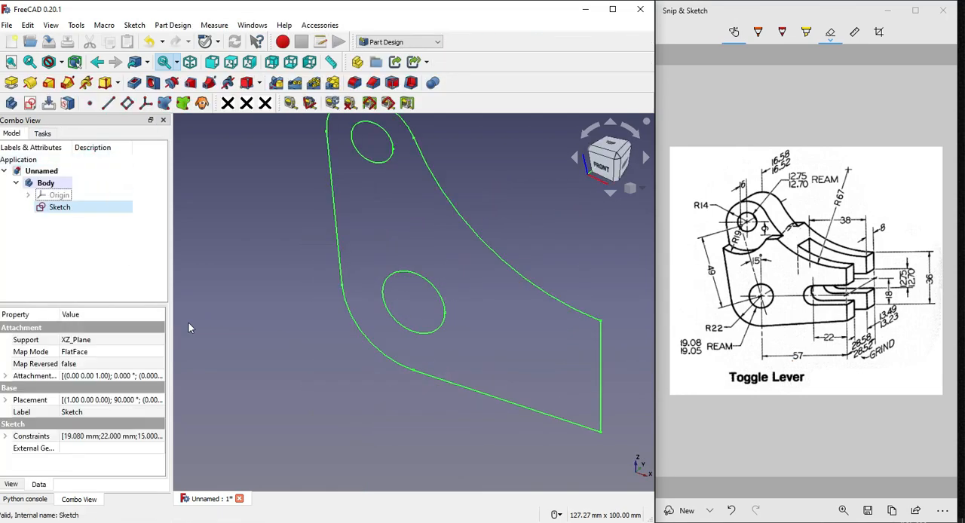
pyautogui.scroll(-2, 328, 367)
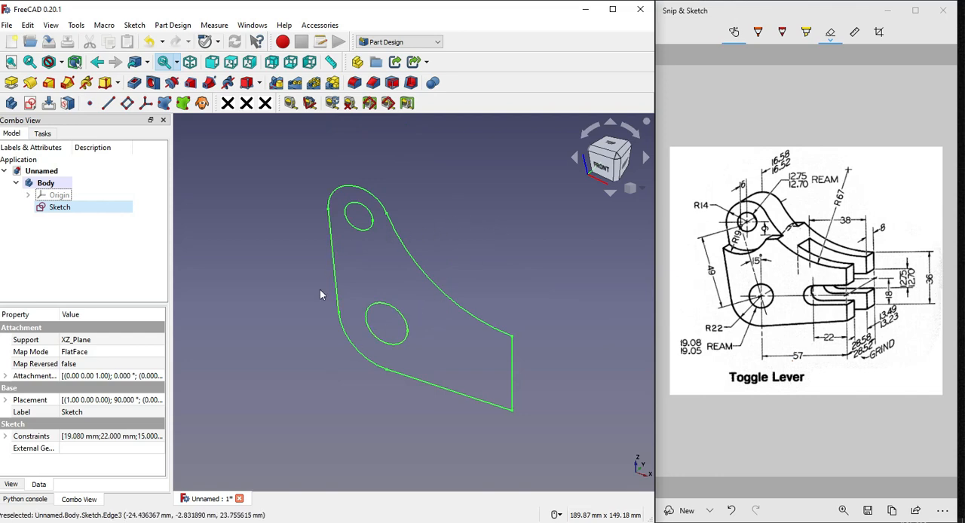
pyautogui.click(9, 84)
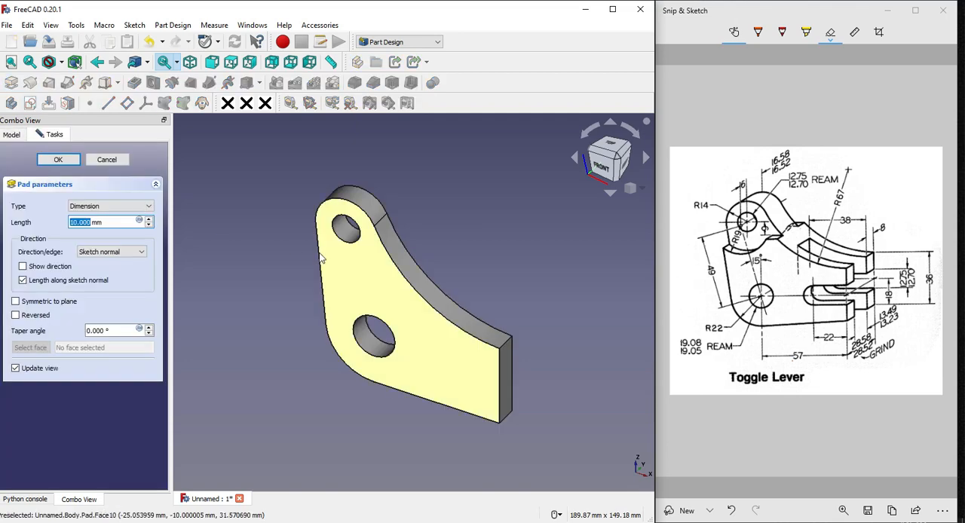
pyautogui.click(859, 340)
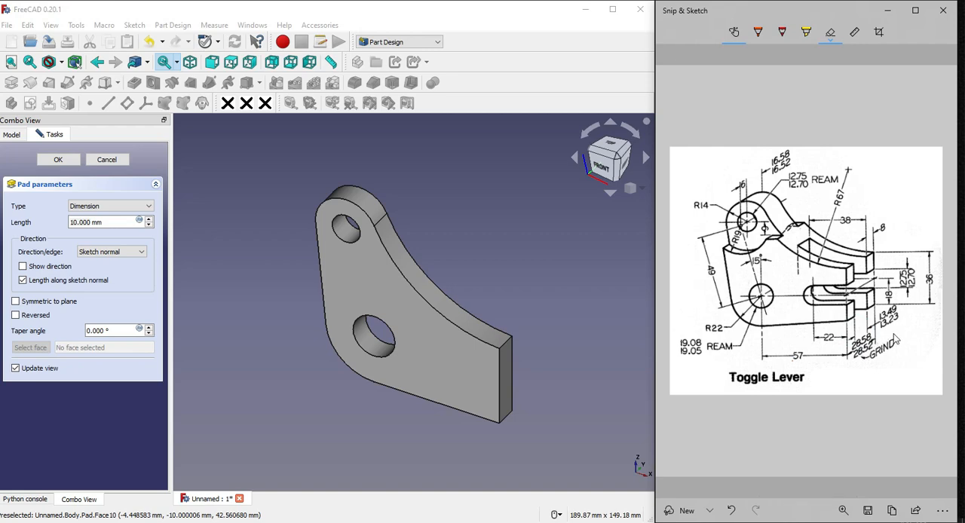
pyautogui.tripleClick(113, 223)
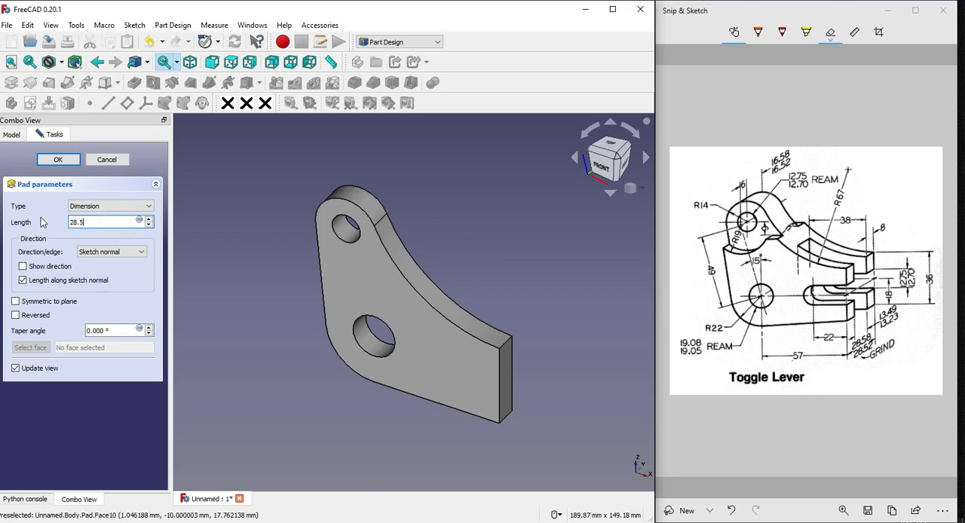
pyautogui.click(15, 302)
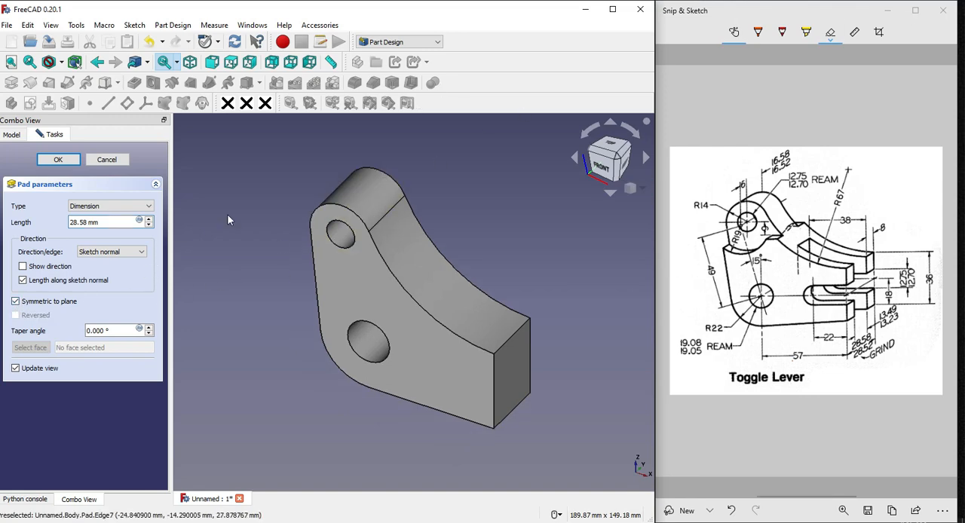
pyautogui.click(65, 160)
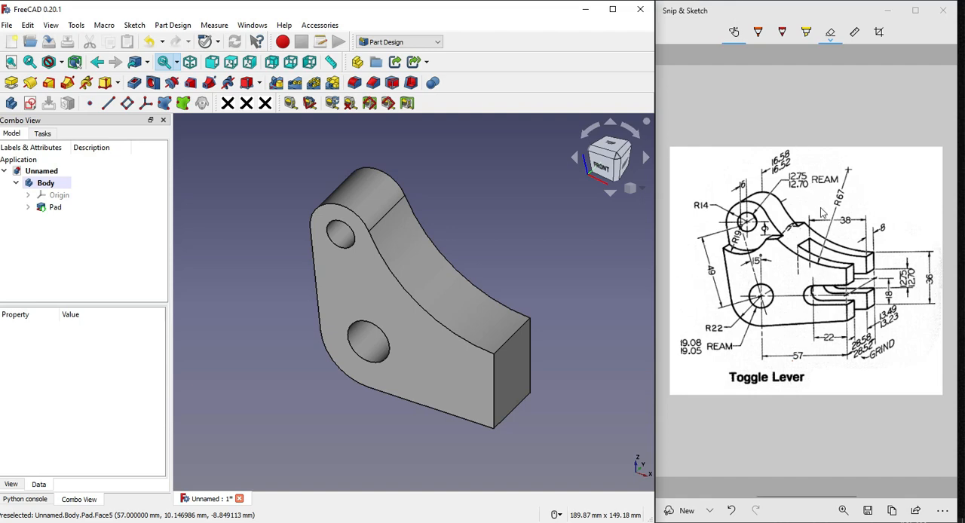
# In Snip & Sketch, outline the 22 mm deep slot and the curved upper arm with the pen on the reference drawing
pyautogui.click(820, 294)
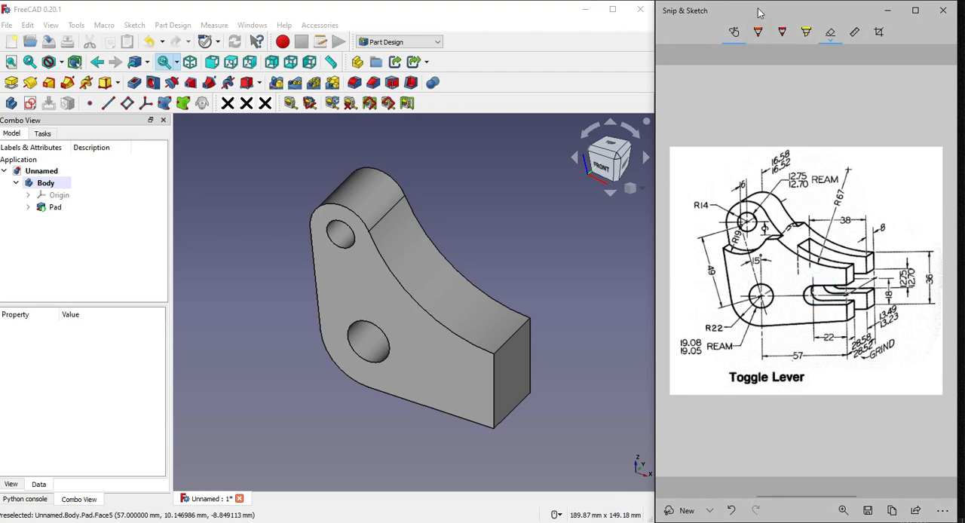
pyautogui.click(758, 34)
pyautogui.moveTo(824, 288)
pyautogui.mouseDown()
pyautogui.moveTo(813, 303)
pyautogui.moveTo(847, 311)
pyautogui.moveTo(848, 279)
pyautogui.mouseUp()
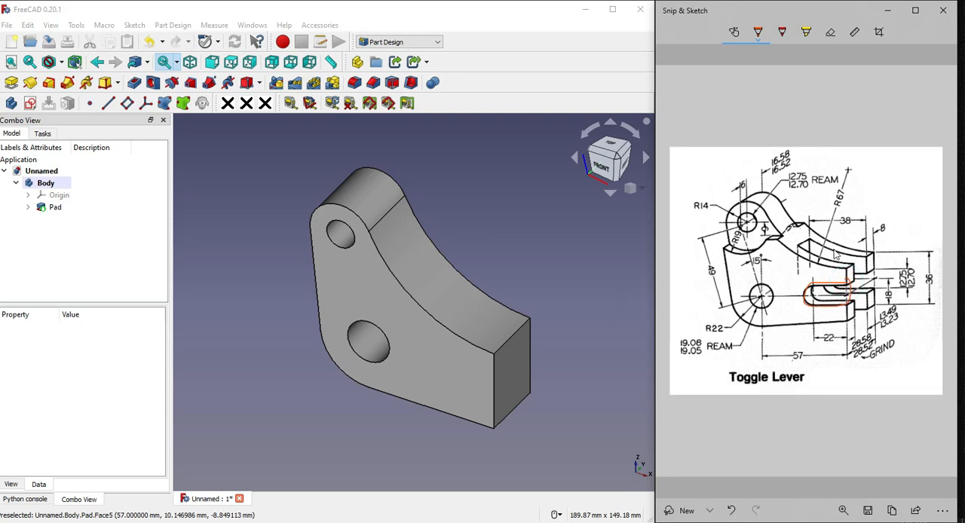
pyautogui.moveTo(810, 223)
pyautogui.mouseDown()
pyautogui.moveTo(792, 245)
pyautogui.moveTo(840, 273)
pyautogui.mouseUp()
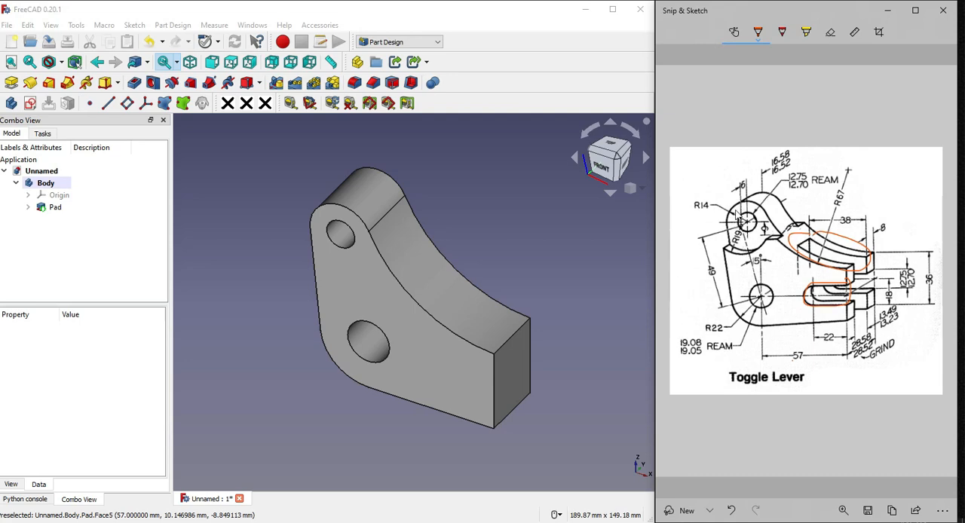
# Circle the rounded upper boss with the pen on the reference drawing, and erase all pen marks from the drawing
pyautogui.moveTo(730, 213)
pyautogui.mouseDown()
pyautogui.moveTo(747, 247)
pyautogui.moveTo(764, 228)
pyautogui.mouseUp()
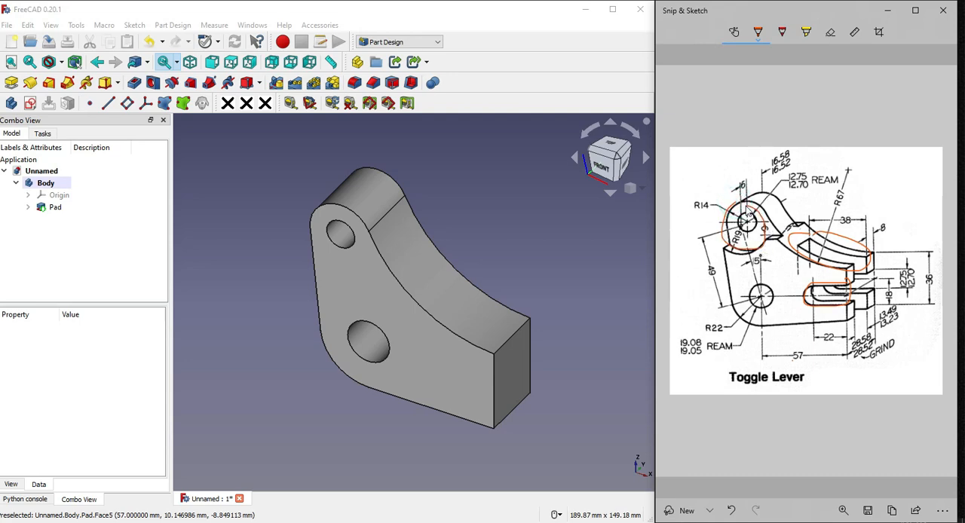
pyautogui.click(831, 34)
pyautogui.moveTo(839, 309); pyautogui.dragTo(829, 296)
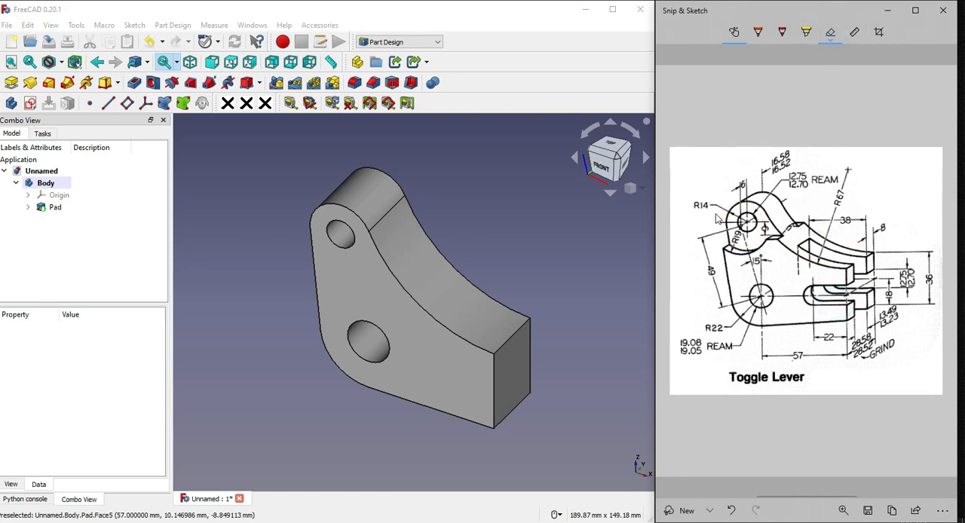
# Start a sketch on the lever's front face and link the straight vertical end edge of the arm as external geometry
pyautogui.click(459, 391)
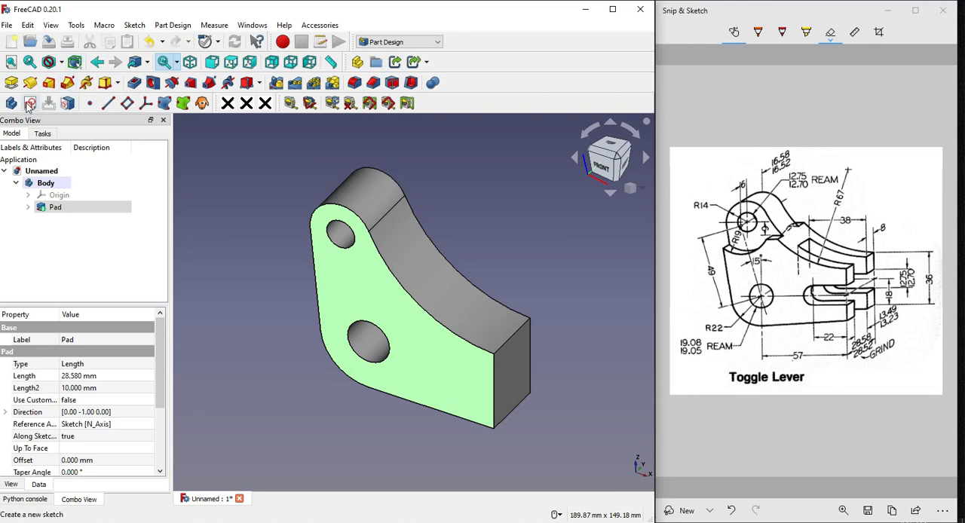
pyautogui.click(29, 105)
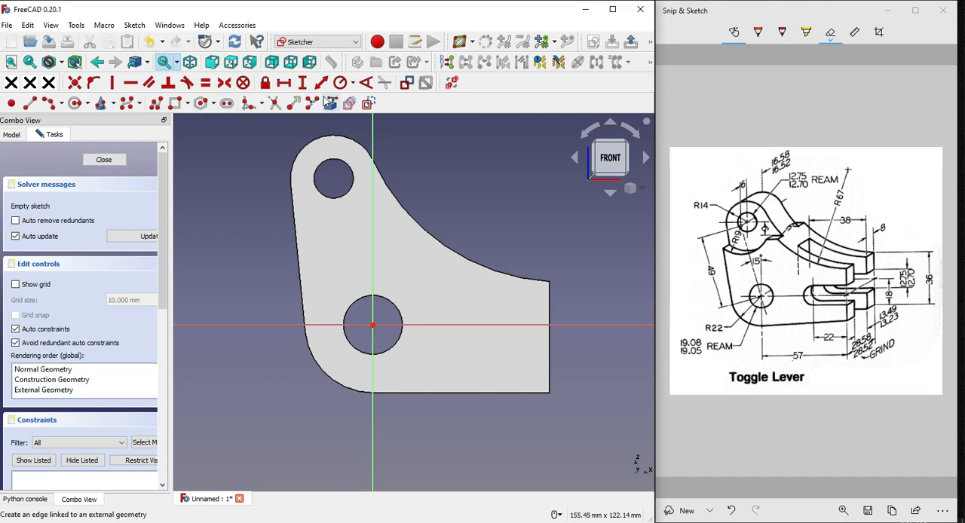
pyautogui.click(332, 104)
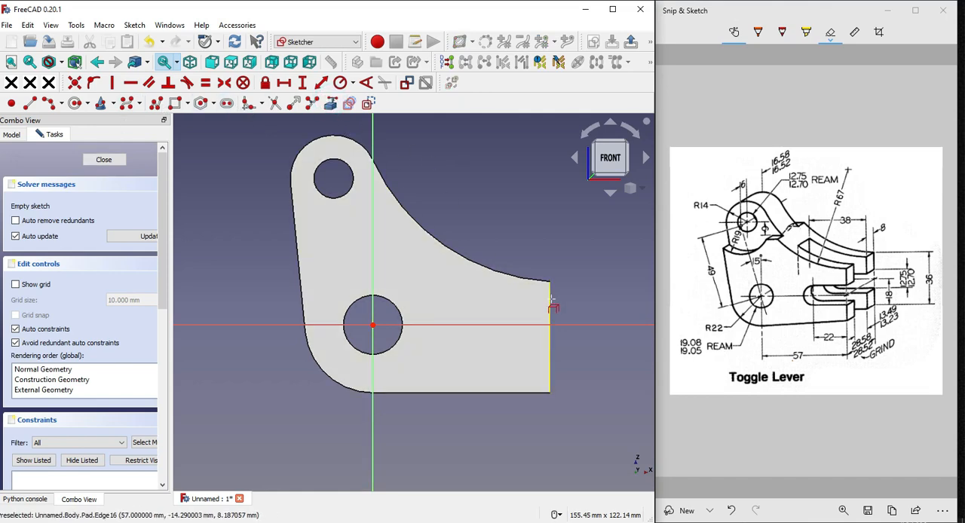
pyautogui.click(550, 301)
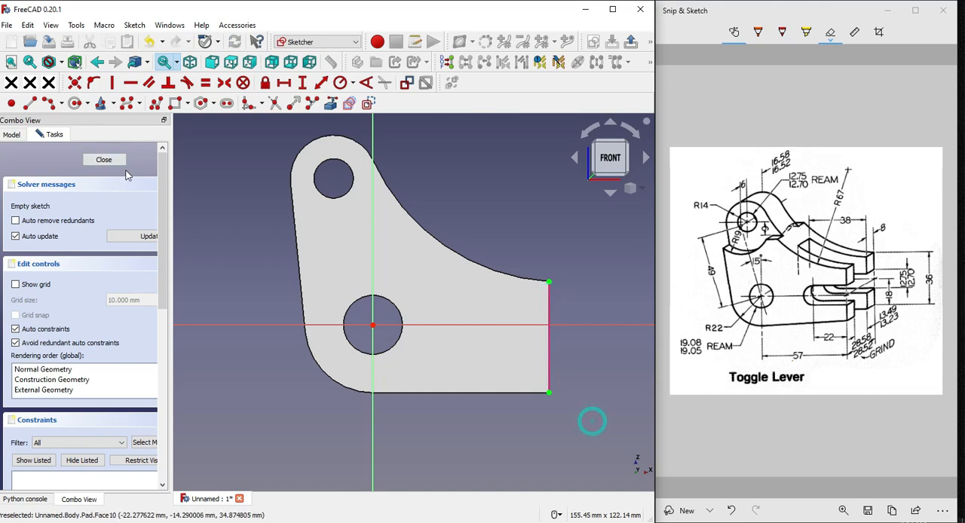
# Sketch a rectangle about 34 mm long reaching inward from the linked end edge, straddling the horizontal axis
pyautogui.click(175, 103)
pyautogui.click(549, 315)
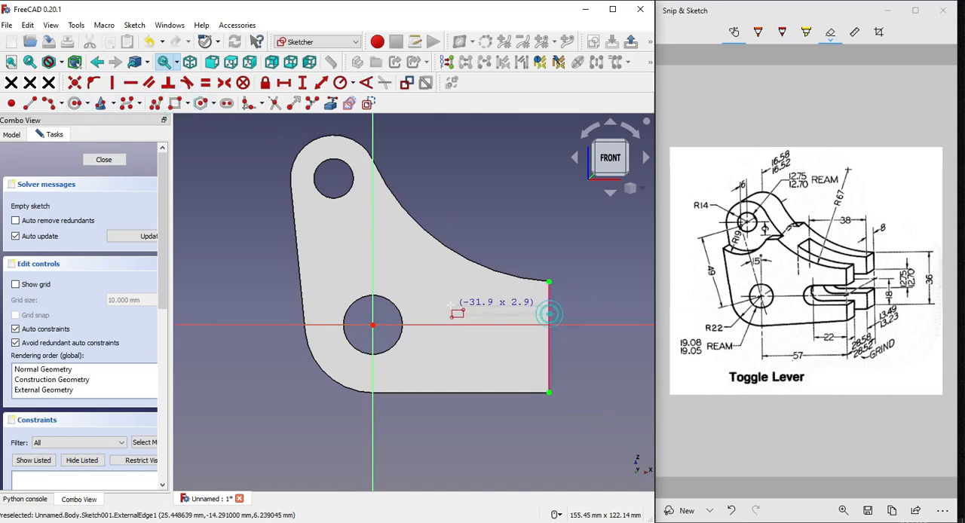
pyautogui.click(445, 348)
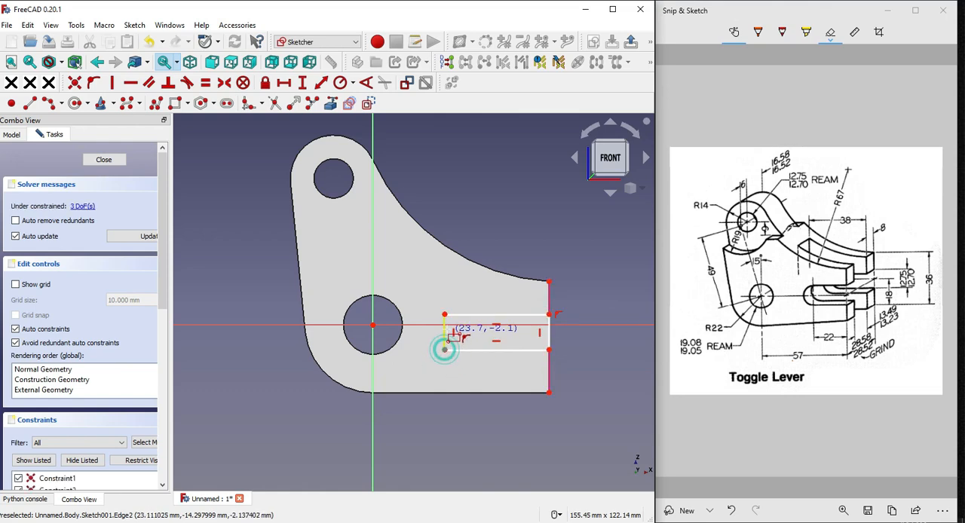
pyautogui.scroll(3, 446, 343)
# Replace the rectangle's inner vertical side with an arc joining the inner ends of the two horizontal lines
pyautogui.click(442, 336)
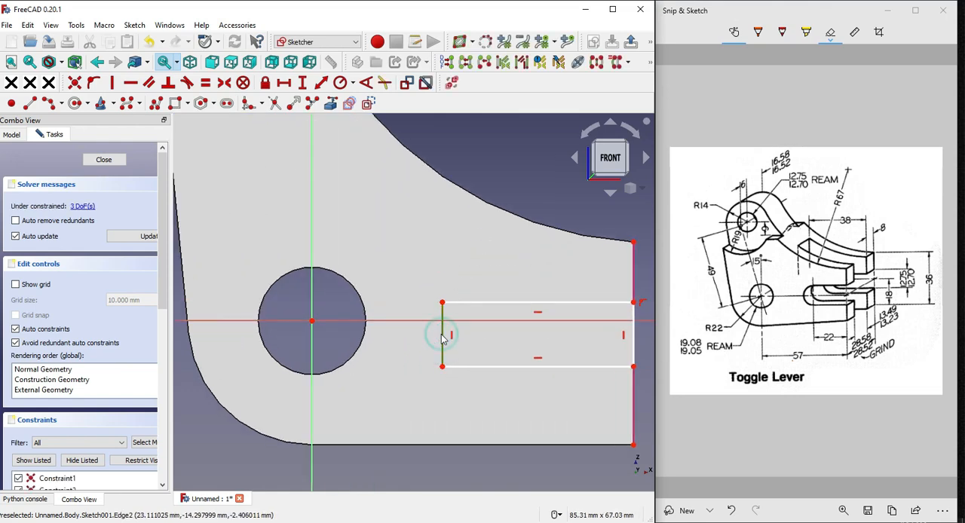
pyautogui.press('Delete')
pyautogui.click(47, 104)
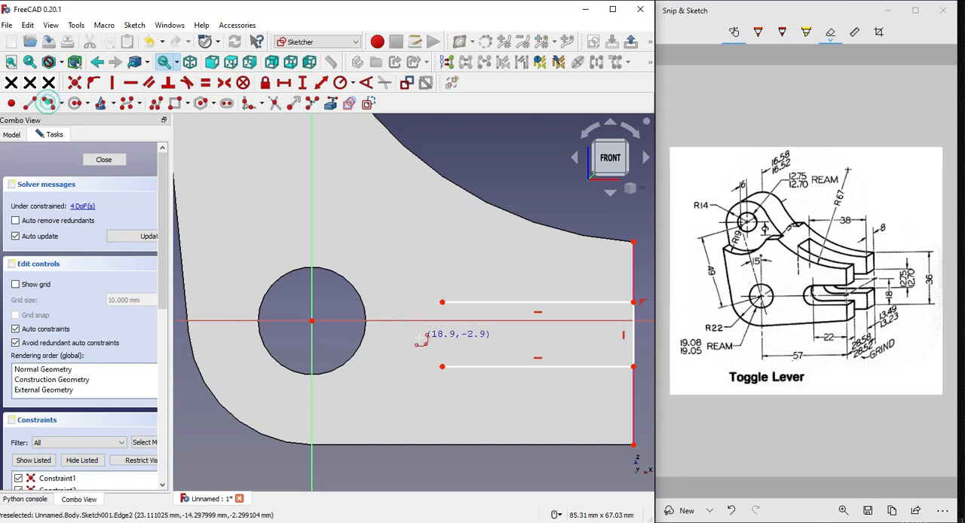
pyautogui.click(442, 335)
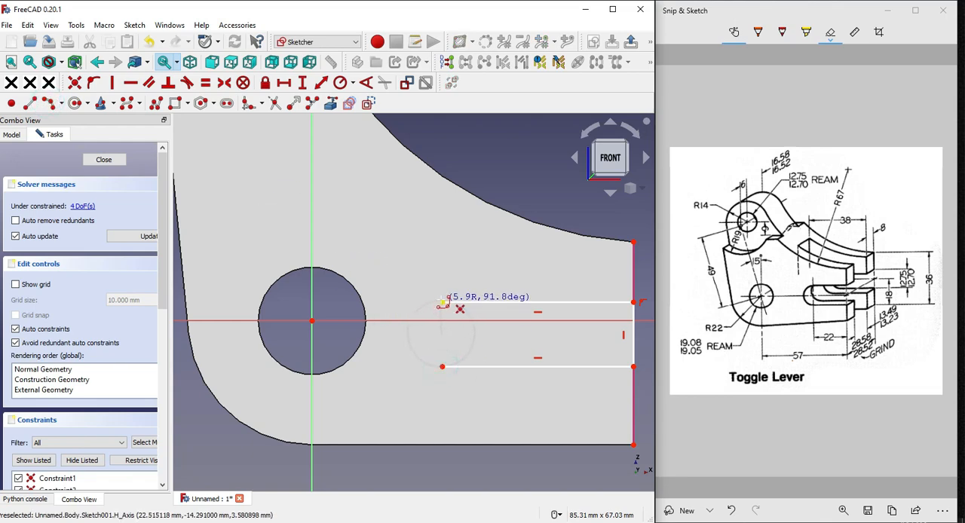
pyautogui.scroll(-1, 423, 343)
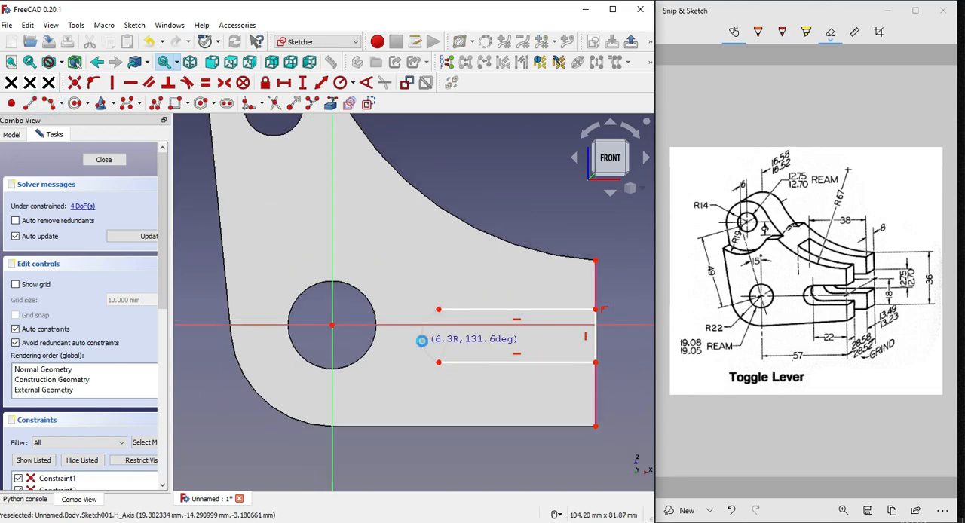
pyautogui.click(422, 341)
pyautogui.scroll(2, 437, 298)
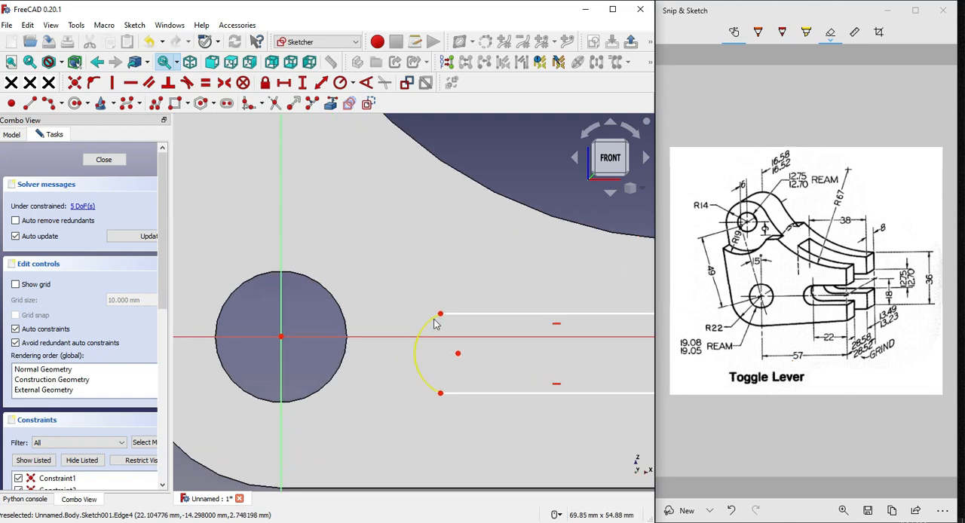
# Make the slot's end arc tangent to both the upper and the lower horizontal line
pyautogui.click(423, 325)
pyautogui.click(452, 314)
pyautogui.click(189, 85)
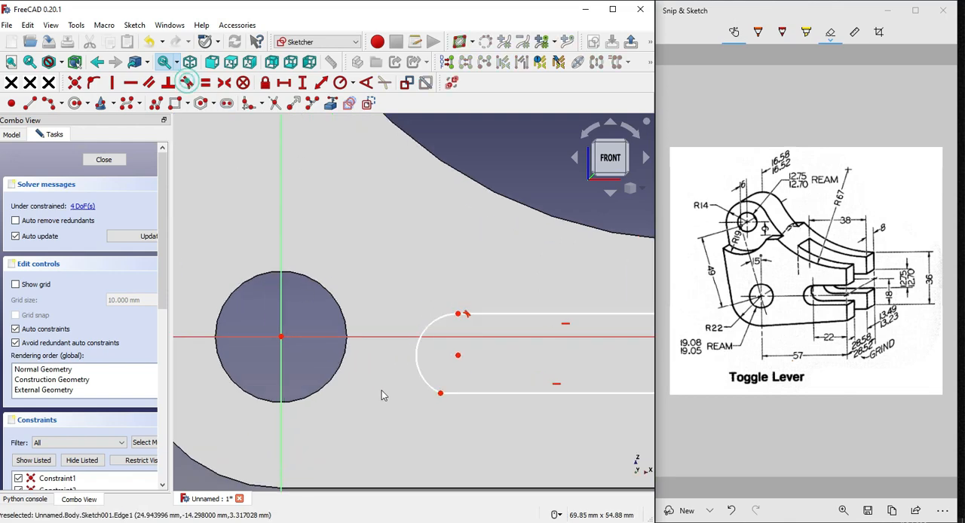
pyautogui.click(421, 377)
pyautogui.click(458, 392)
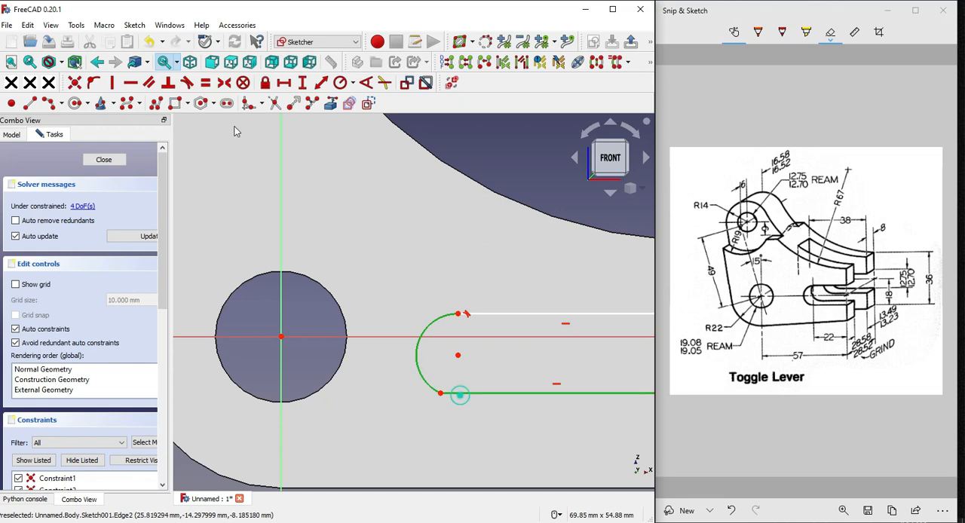
pyautogui.click(188, 83)
pyautogui.scroll(-3, 412, 295)
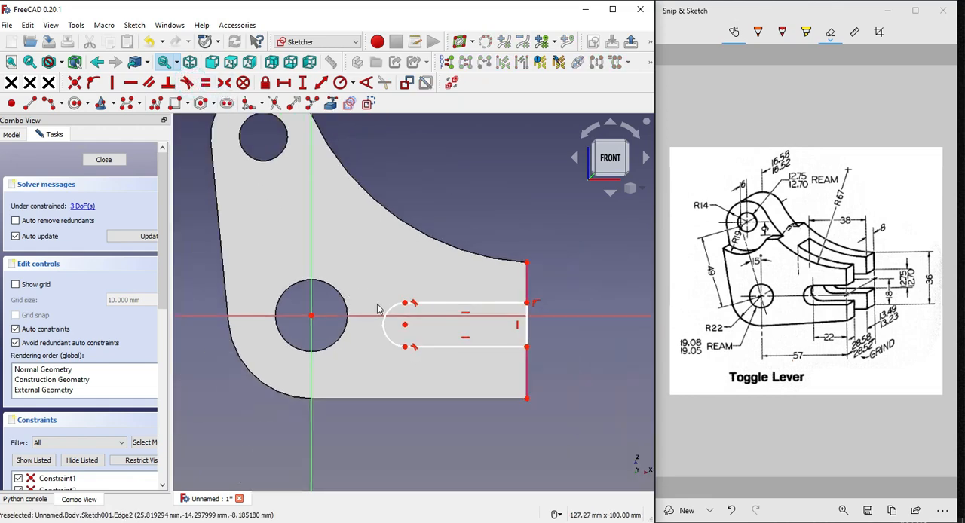
# Make the two corners at the slot's open end symmetric about the horizontal axis
pyautogui.scroll(2, 410, 302)
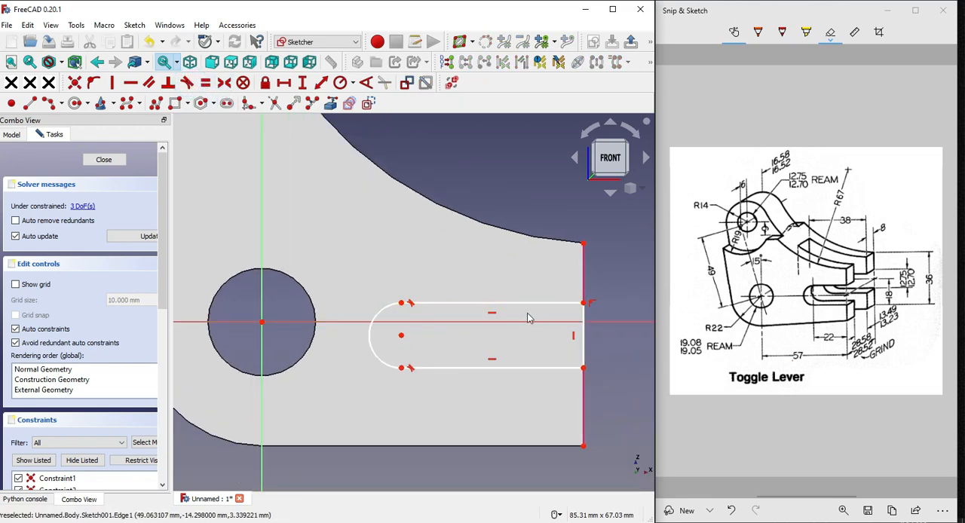
pyautogui.scroll(2, 528, 323)
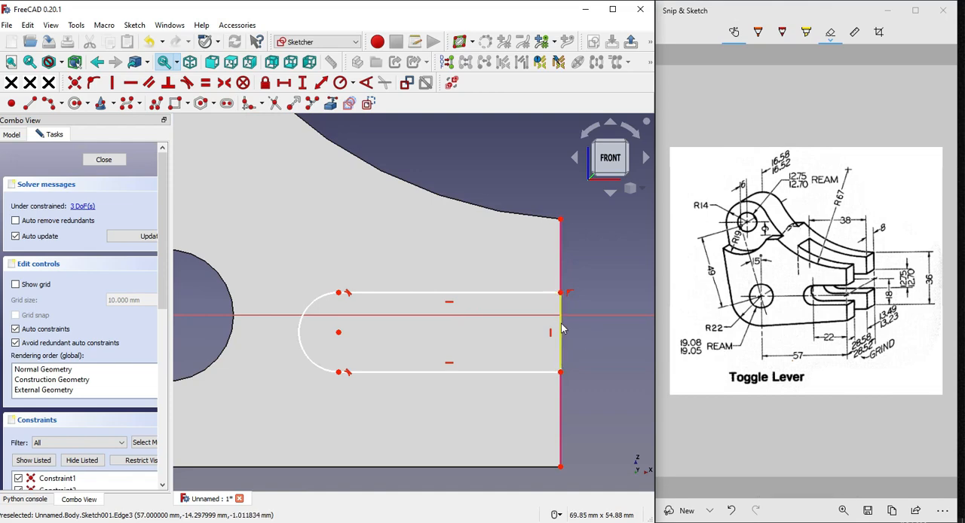
pyautogui.click(225, 83)
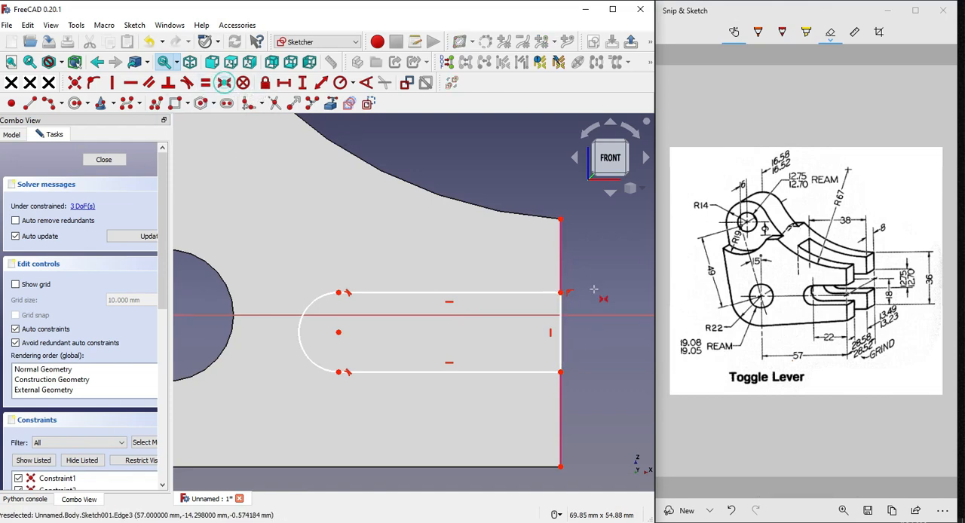
pyautogui.click(561, 293)
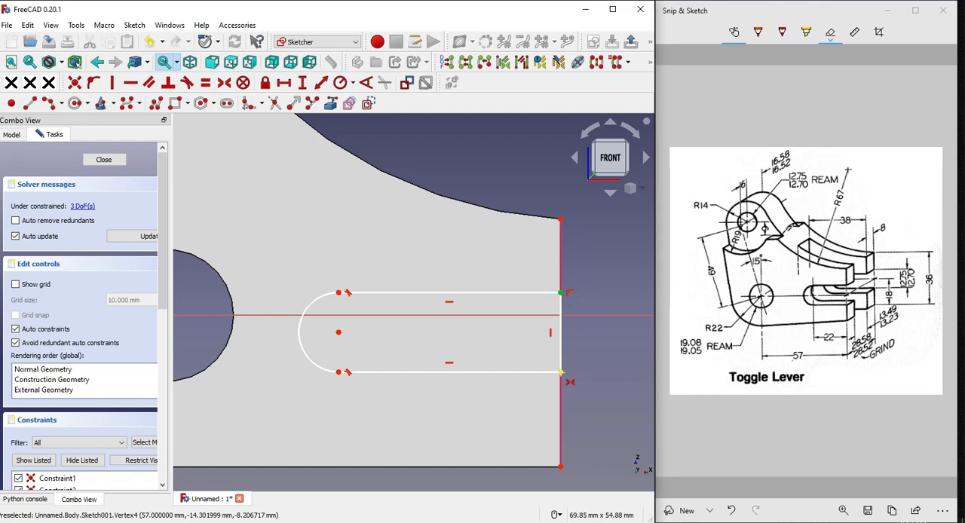
pyautogui.click(561, 373)
pyautogui.click(588, 317)
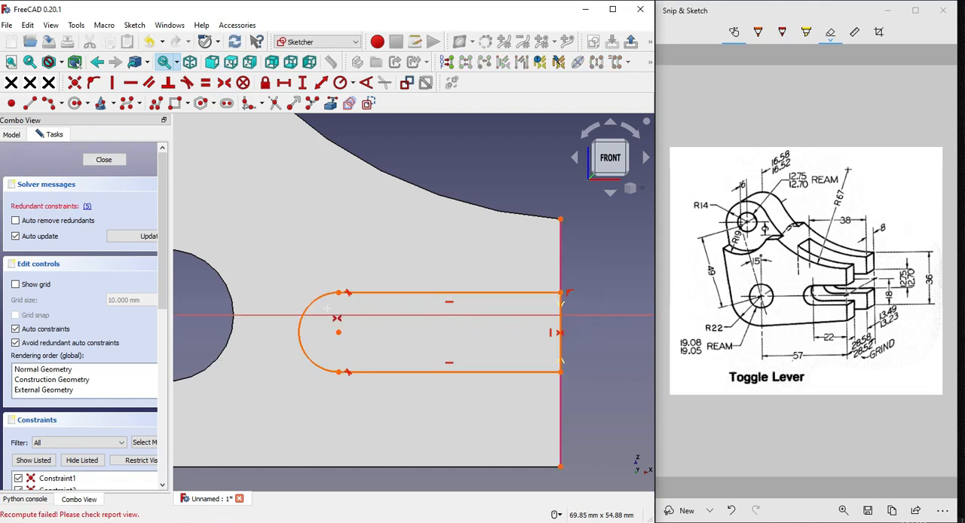
# Delete the redundant vertical constraint on the slot's open side and widen the slot to about 10.6 mm by its corner
pyautogui.click(88, 206)
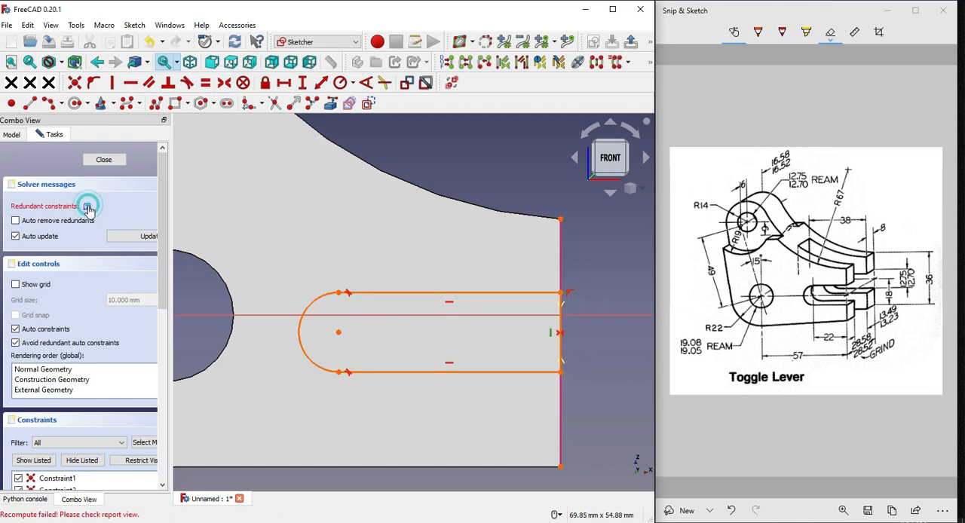
pyautogui.scroll(-4, 83, 355)
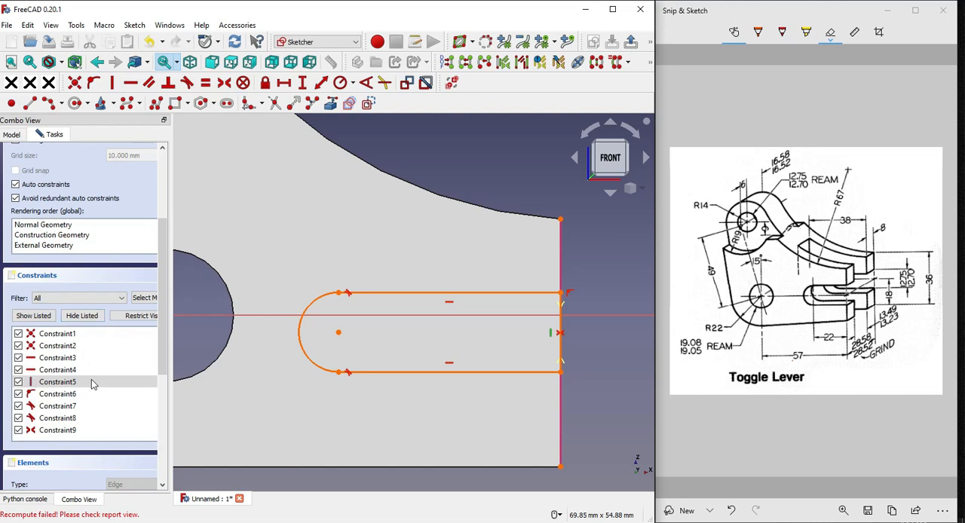
pyautogui.rightClick(84, 382)
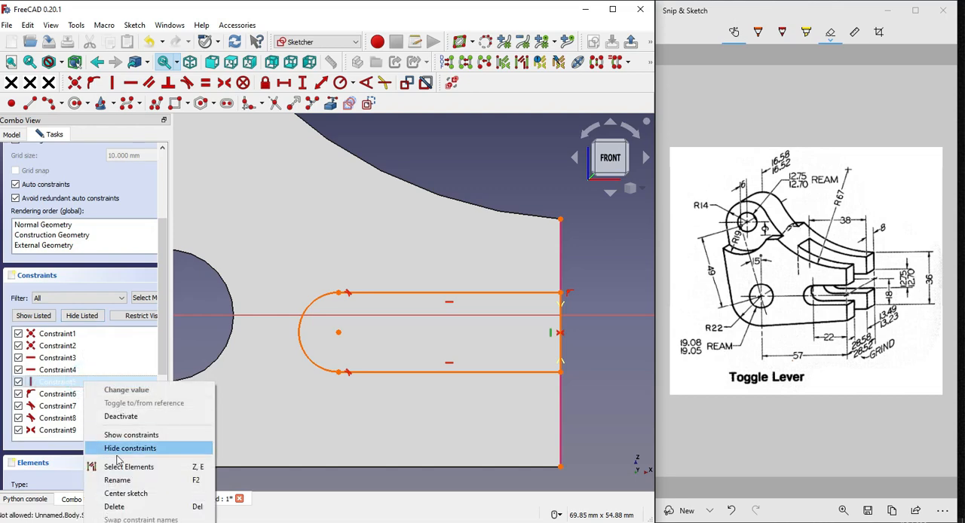
pyautogui.click(121, 507)
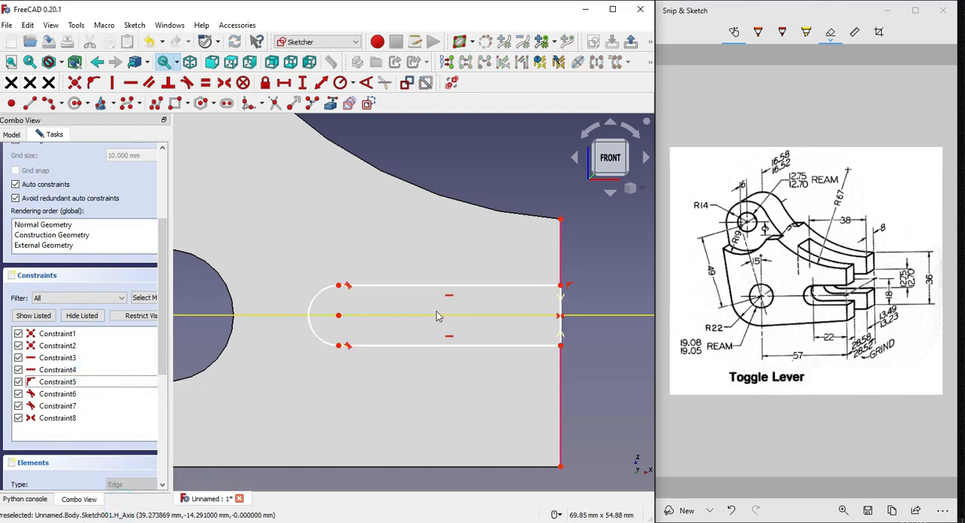
pyautogui.scroll(1, 438, 316)
pyautogui.moveTo(564, 281)
pyautogui.mouseDown()
pyautogui.moveTo(558, 257)
pyautogui.moveTo(558, 276)
pyautogui.mouseUp()
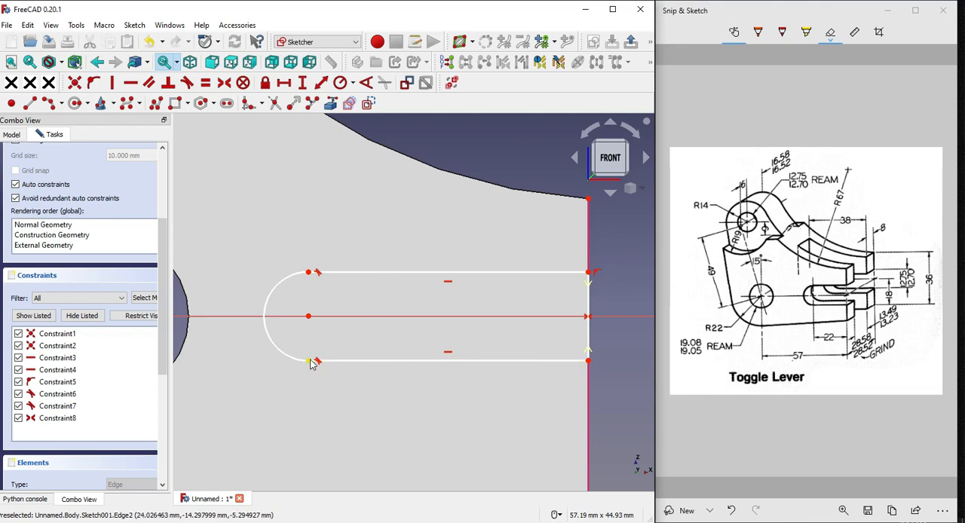
# Dimension the slot's lower horizontal line at 22 mm and place the dimension below the slot
pyautogui.click(357, 360)
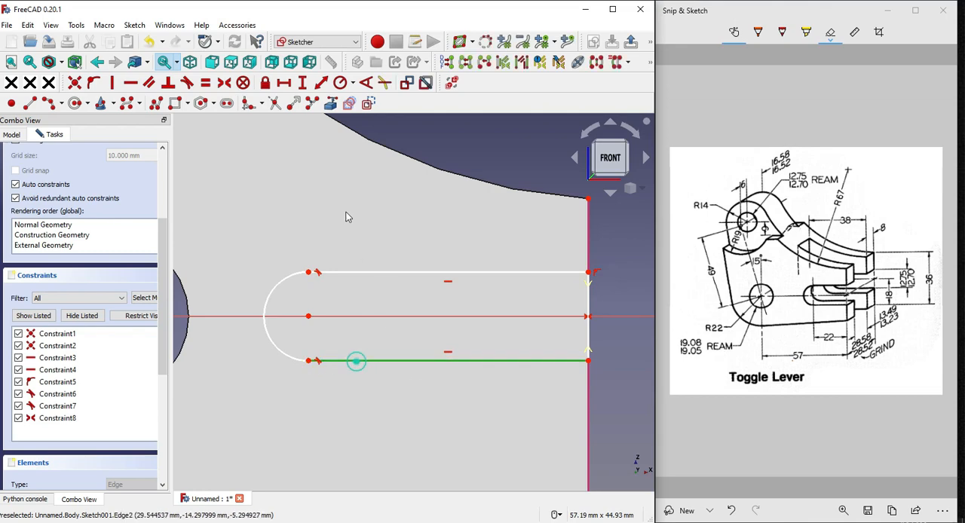
pyautogui.click(284, 82)
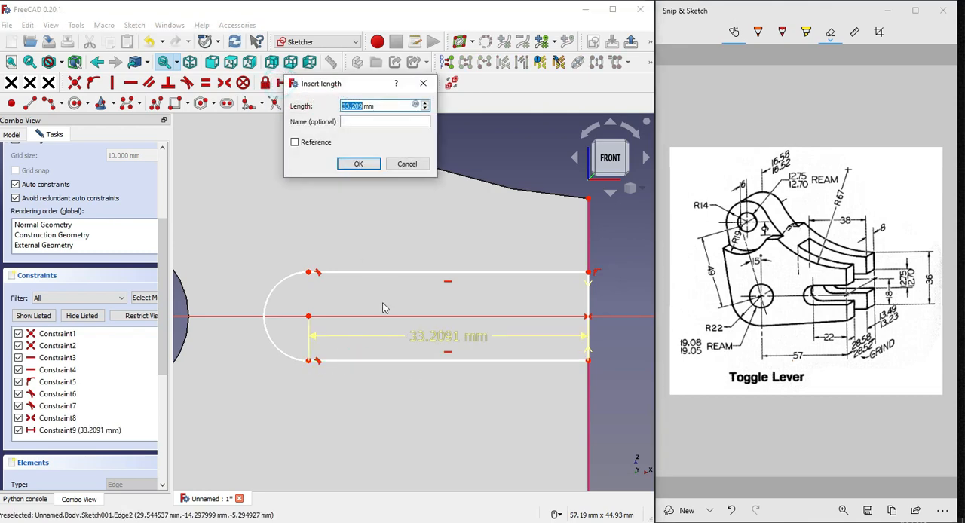
pyautogui.write('22')
pyautogui.press('Return')
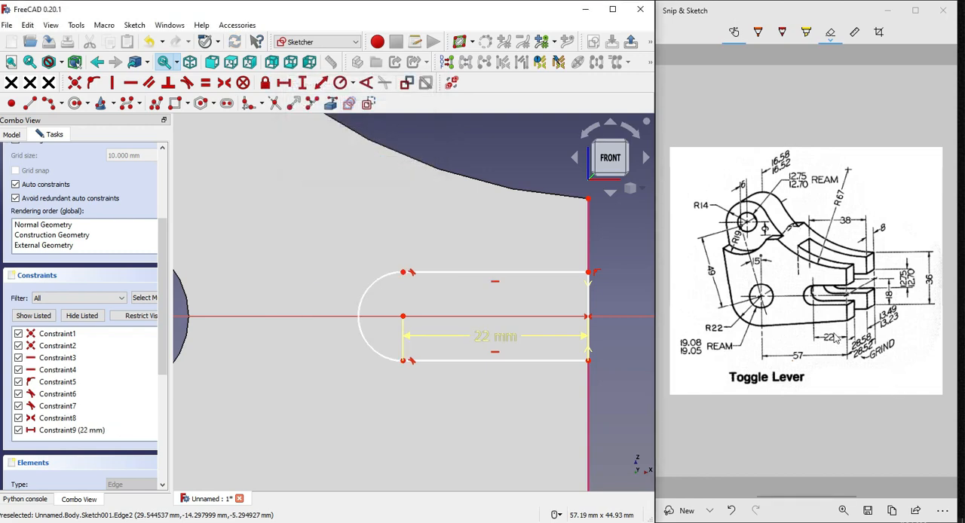
pyautogui.moveTo(502, 335); pyautogui.dragTo(511, 394)
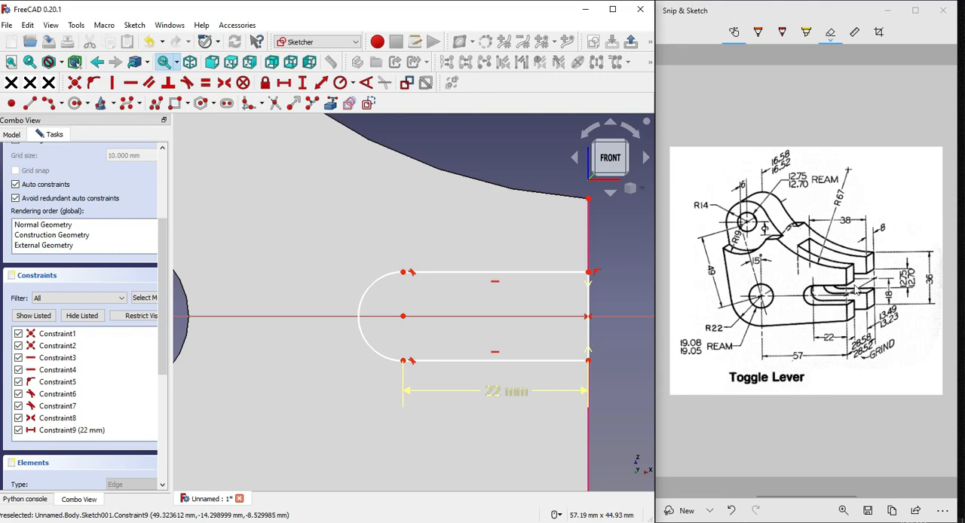
# Set the slot's width to 12.75 mm with a vertical dimension on its open side
pyautogui.click(896, 271)
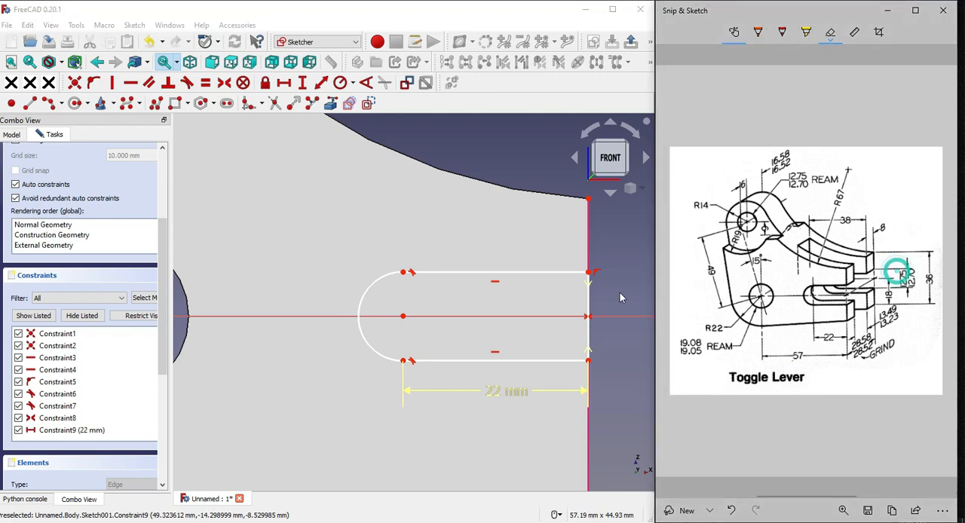
pyautogui.click(589, 300)
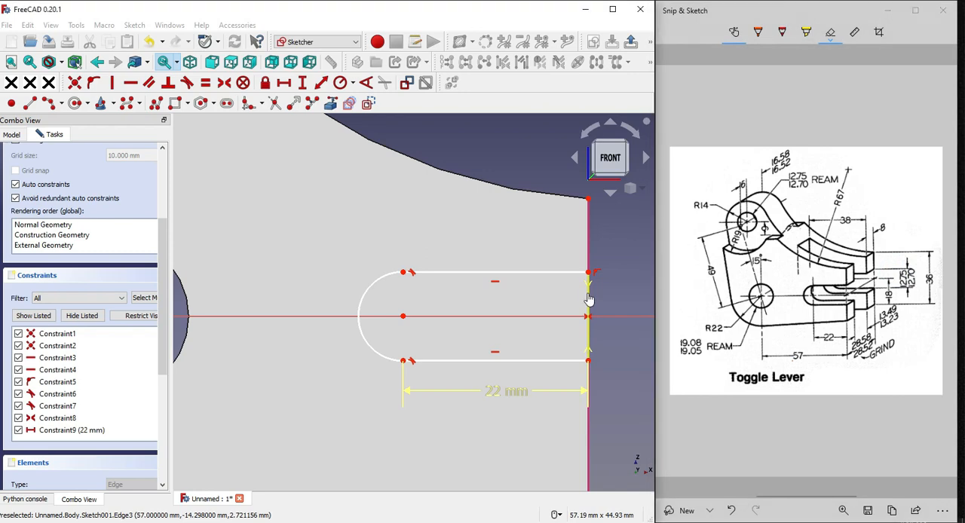
pyautogui.click(302, 82)
pyautogui.write('12')
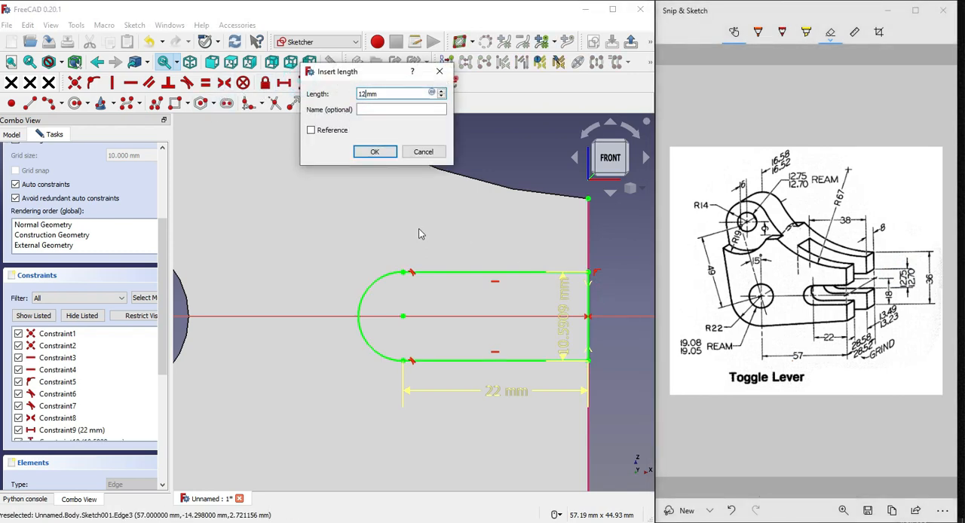
pyautogui.write('.75')
pyautogui.press('Return')
pyautogui.scroll(-2, 401, 254)
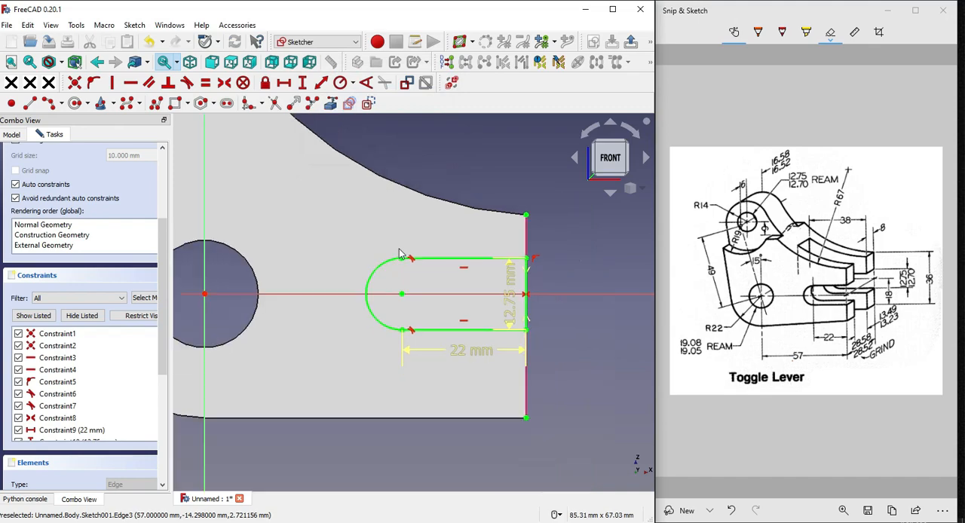
pyautogui.moveTo(573, 227)
pyautogui.mouseDown(button='middle')
pyautogui.moveTo(486, 254)
pyautogui.moveTo(501, 258)
pyautogui.mouseUp(button='middle')
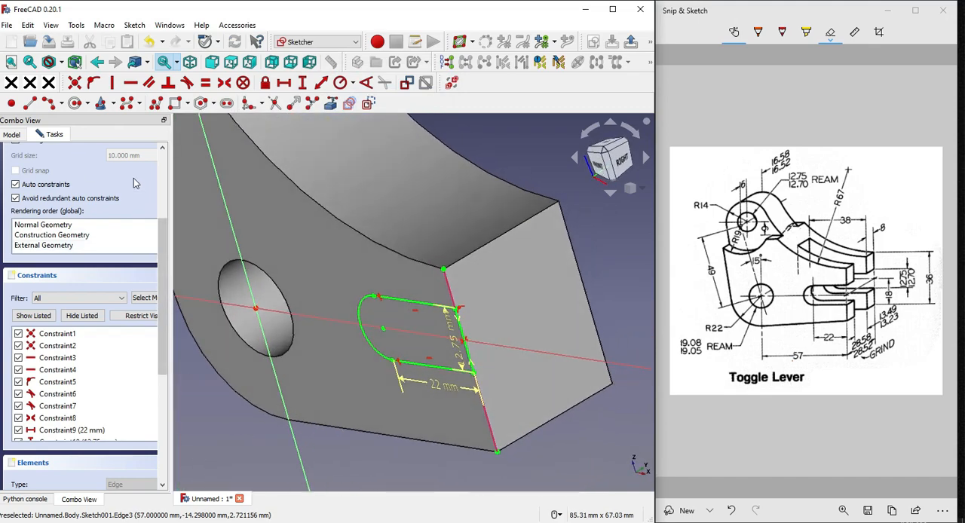
# Finish the rounded slot sketch and pocket it through all of the lever body
pyautogui.scroll(4, 101, 219)
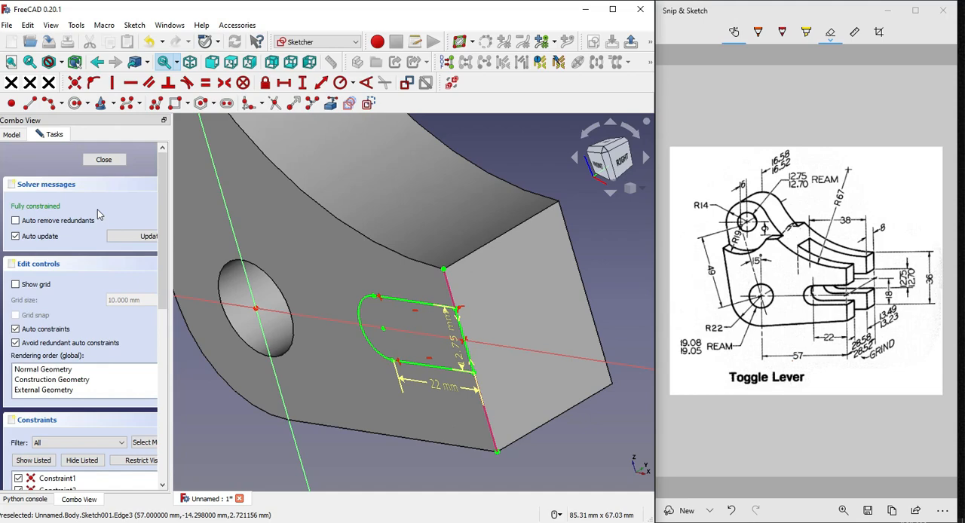
pyautogui.click(104, 158)
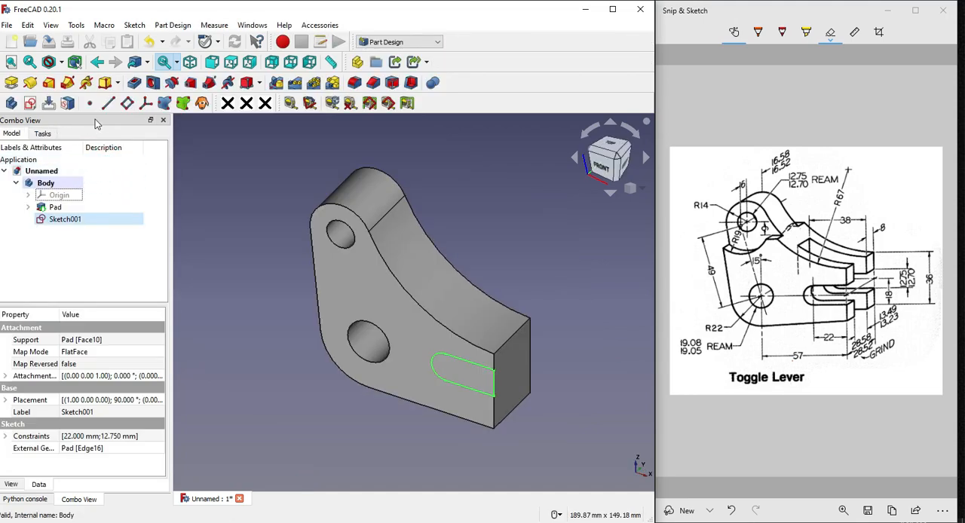
pyautogui.click(133, 83)
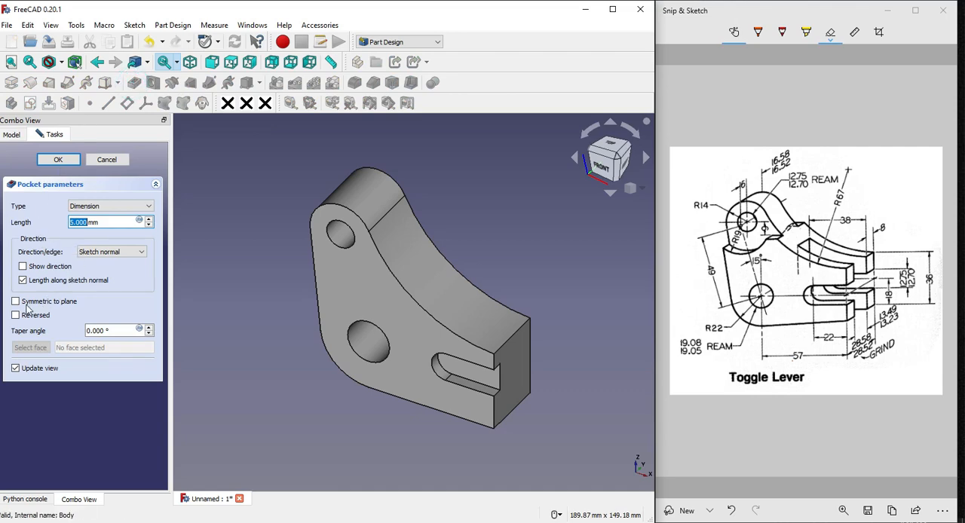
pyautogui.click(106, 206)
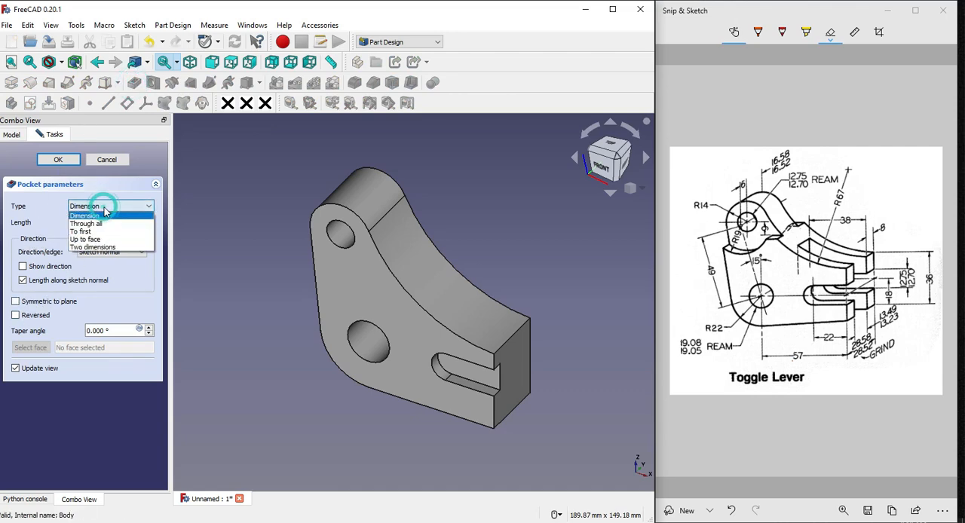
pyautogui.click(99, 222)
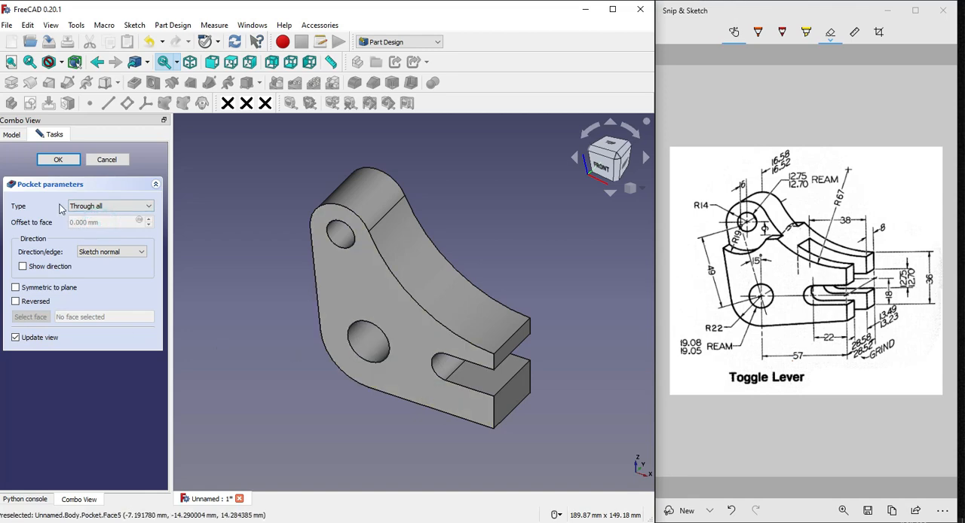
pyautogui.click(64, 160)
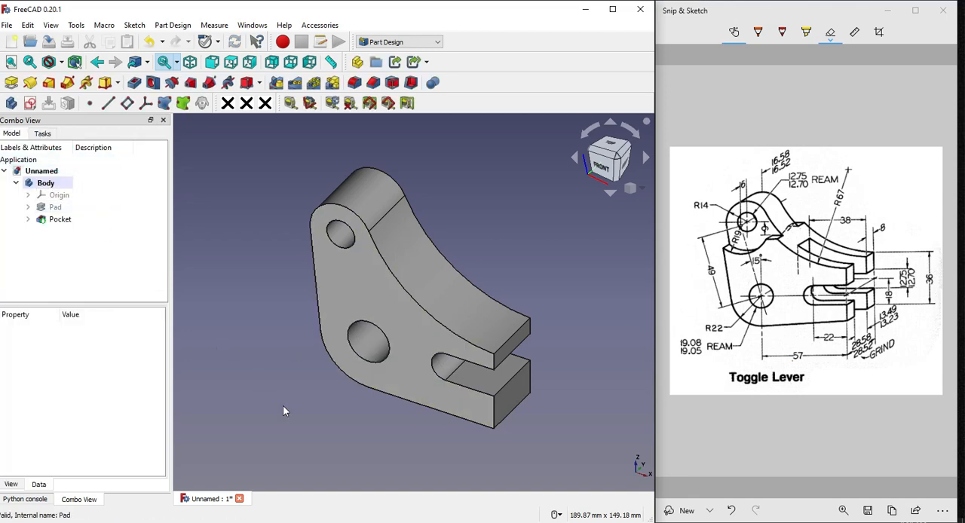
pyautogui.click(282, 405)
pyautogui.click(61, 196)
pyautogui.press('space')
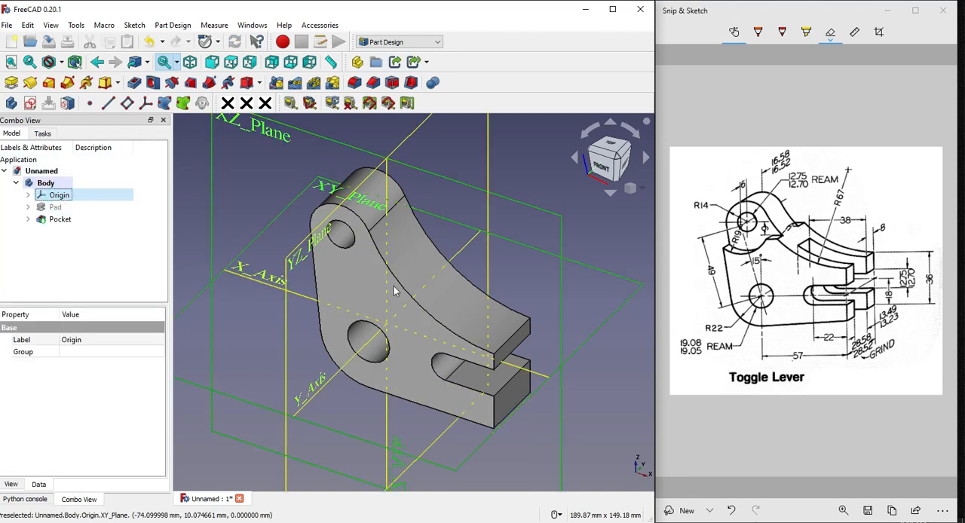
pyautogui.click(608, 166)
pyautogui.press('space')
pyautogui.press('0')
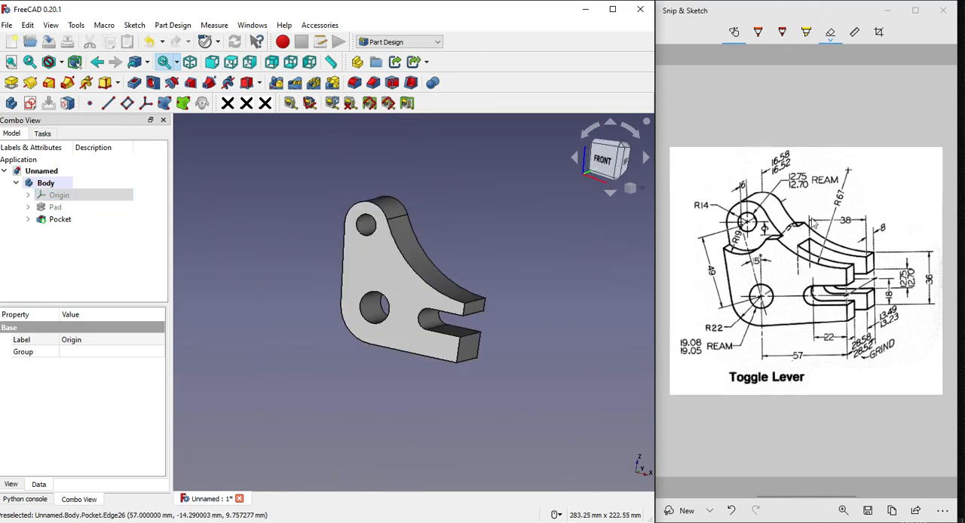
# In Snip & Sketch, circle the 38 mm fork slot and mark the lever's straight bottom edge on the reference drawing with the pen
pyautogui.click(758, 32)
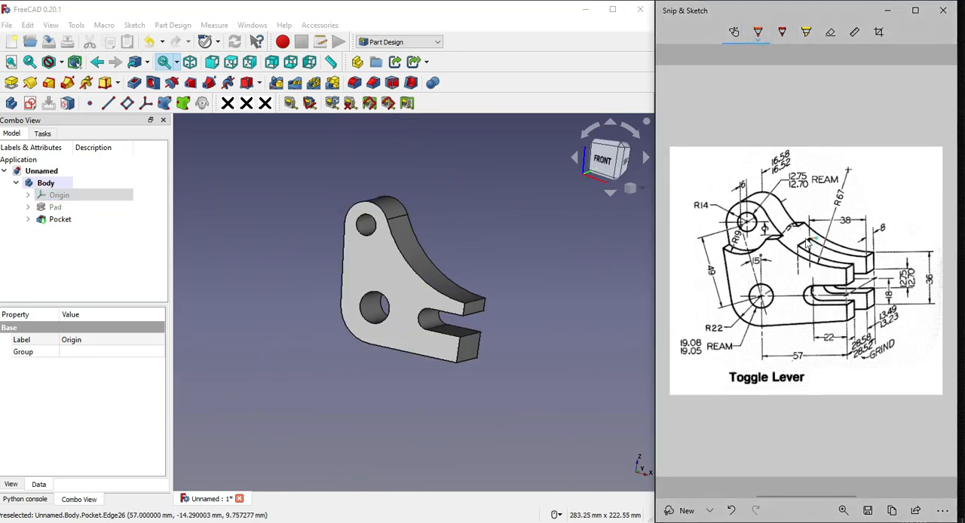
pyautogui.moveTo(809, 244)
pyautogui.mouseDown()
pyautogui.moveTo(798, 260)
pyautogui.moveTo(859, 269)
pyautogui.moveTo(818, 234)
pyautogui.moveTo(801, 240)
pyautogui.mouseUp()
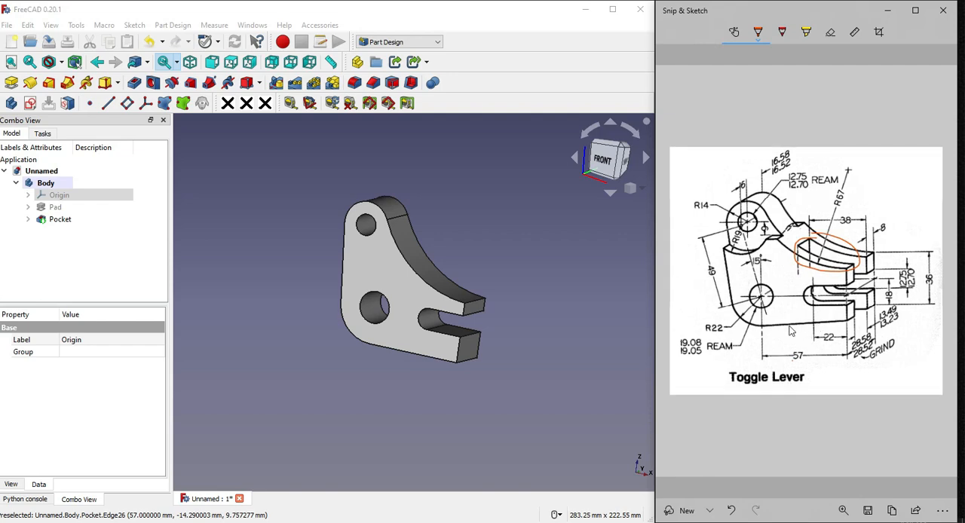
pyautogui.moveTo(792, 329); pyautogui.dragTo(843, 321)
# Start a sketch on the lever's flat bottom face and draw a rectangle about 39 by 13 mm from its projected end edge
pyautogui.click(390, 409)
pyautogui.moveTo(390, 409); pyautogui.dragTo(397, 363, button='middle')
pyautogui.click(409, 373)
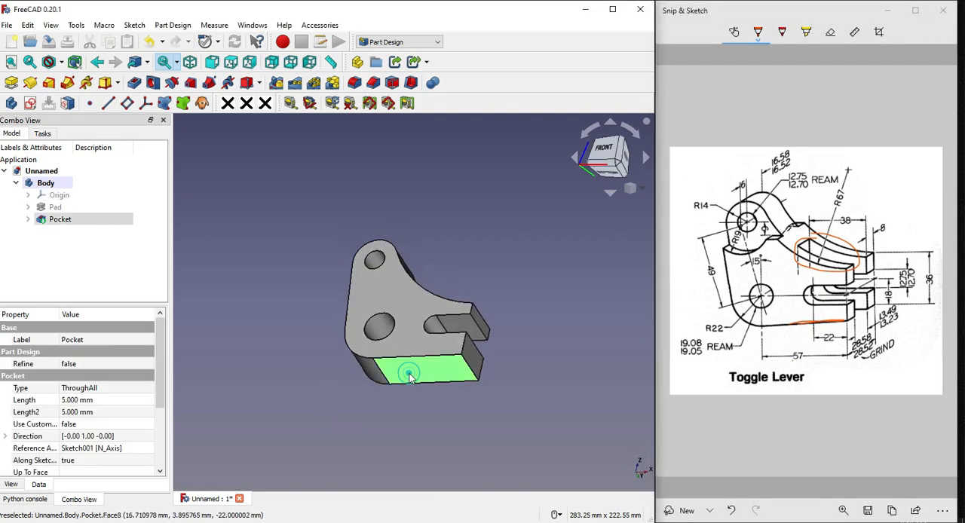
pyautogui.click(30, 102)
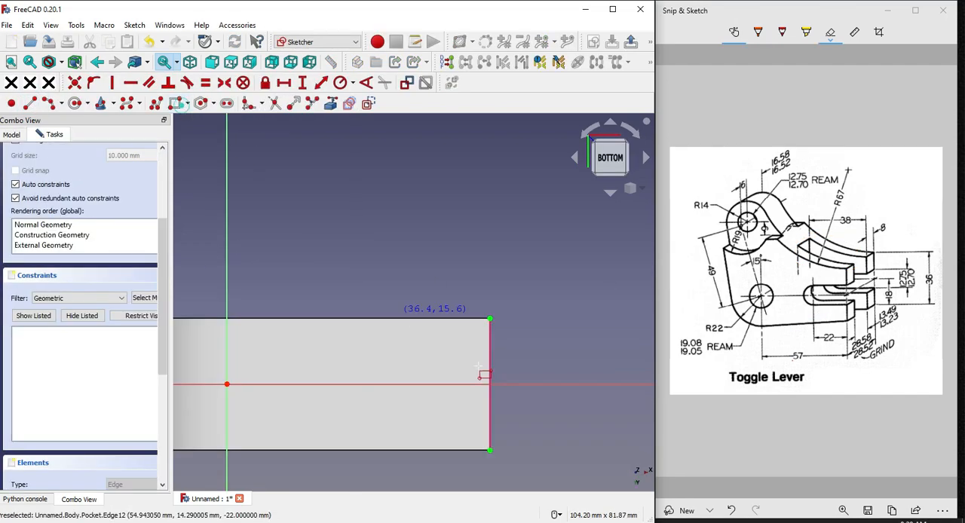
pyautogui.click(490, 423)
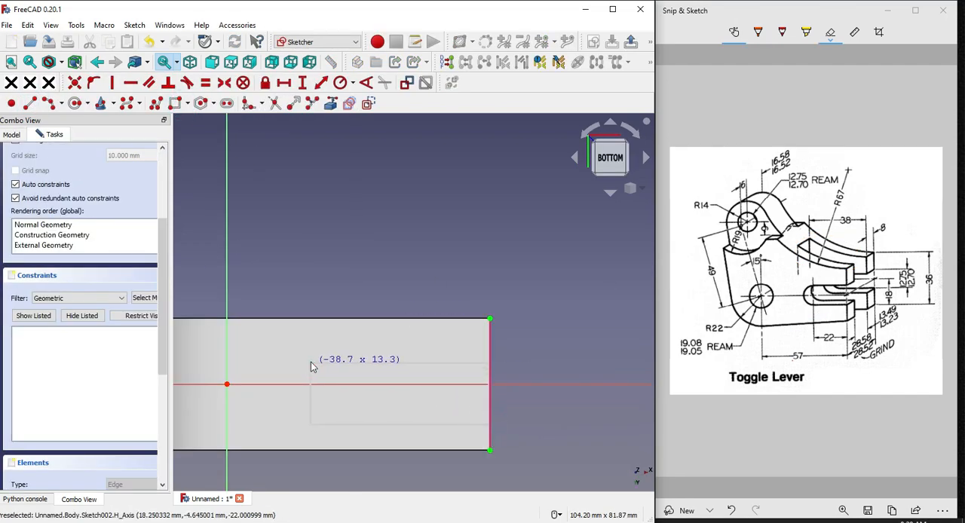
pyautogui.click(311, 362)
# Set the rectangle's length to 38 mm with a horizontal dimension on its long side
pyautogui.click(415, 363)
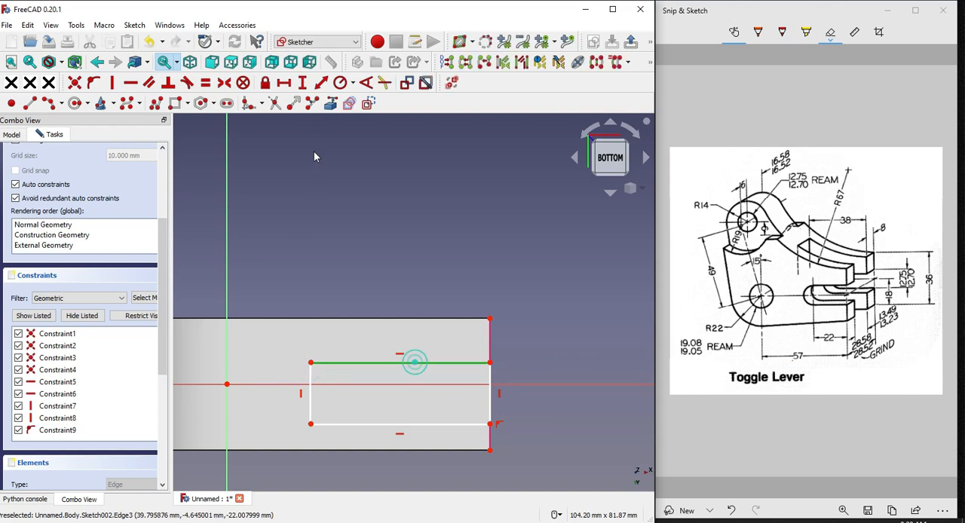
pyautogui.click(283, 84)
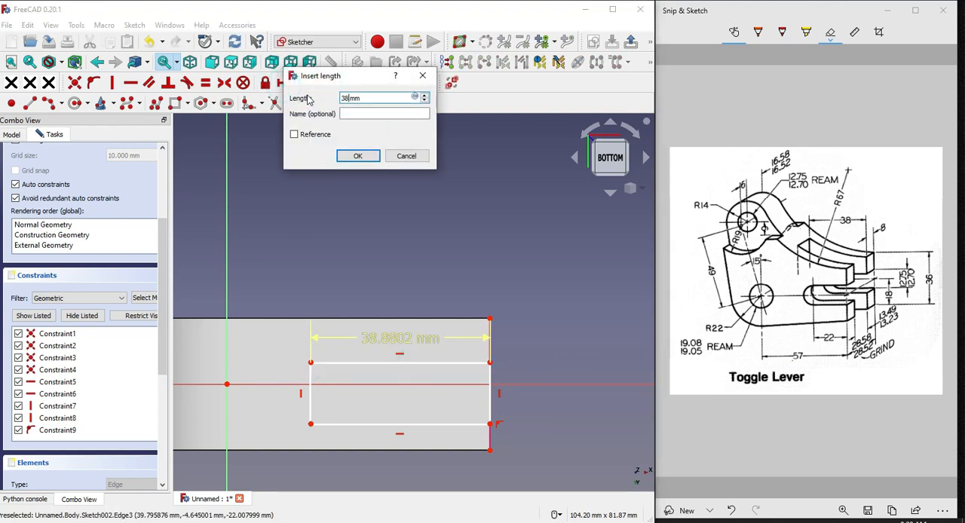
pyautogui.press('Return')
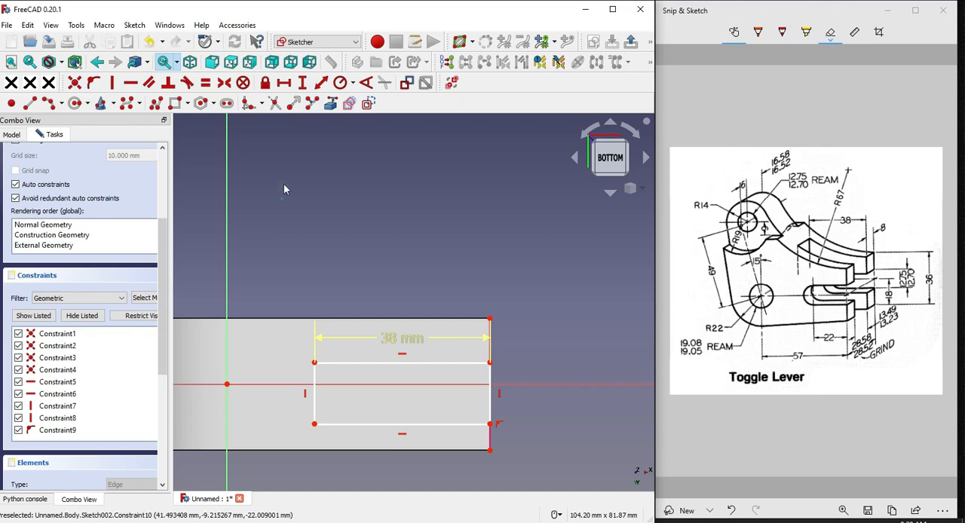
# Make the rectangle's two corners at the lever's end symmetric about the horizontal axis
pyautogui.scroll(2, 506, 436)
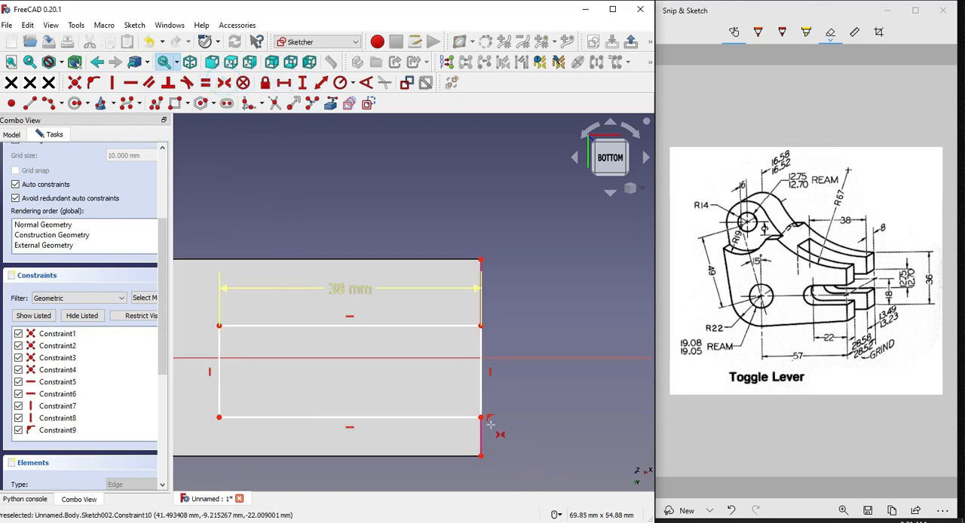
pyautogui.click(481, 326)
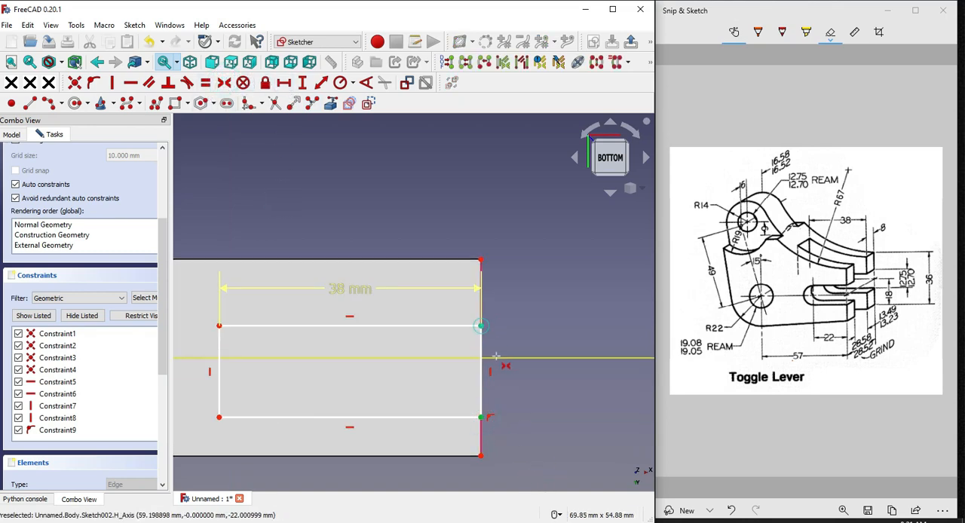
pyautogui.click(496, 357)
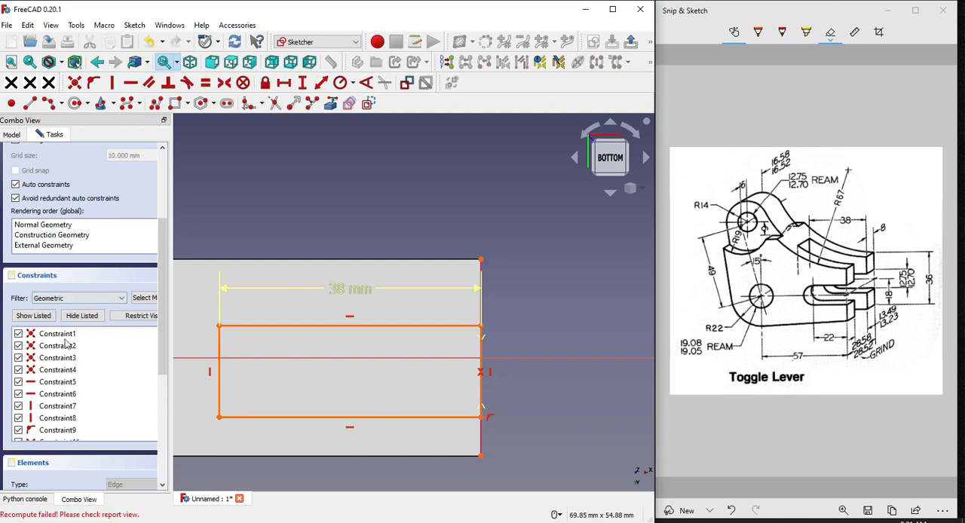
# Delete the redundant vertical constraint on the rectangle's end side and adjust the width to about 11.7 mm by its long edge
pyautogui.scroll(-5, 71, 360)
pyautogui.scroll(5, 71, 359)
pyautogui.scroll(3, 67, 273)
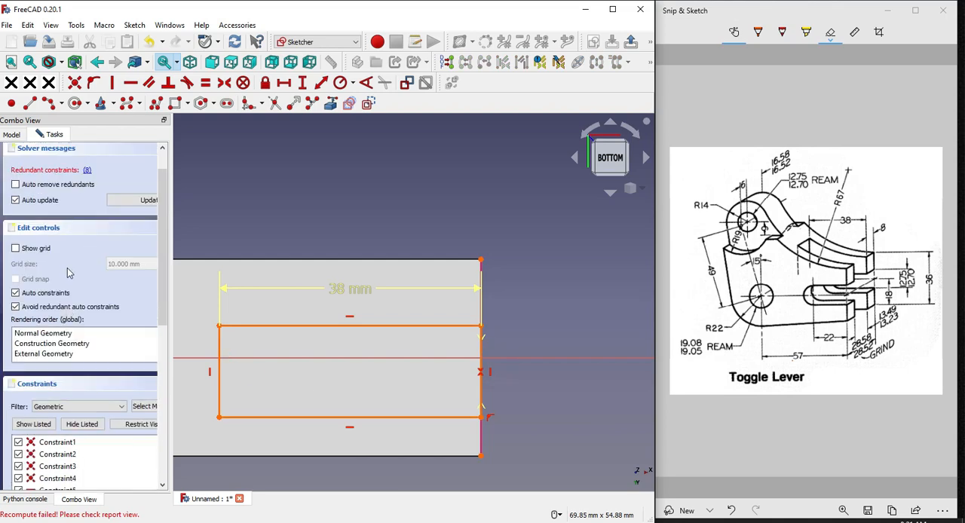
pyautogui.scroll(-2, 80, 429)
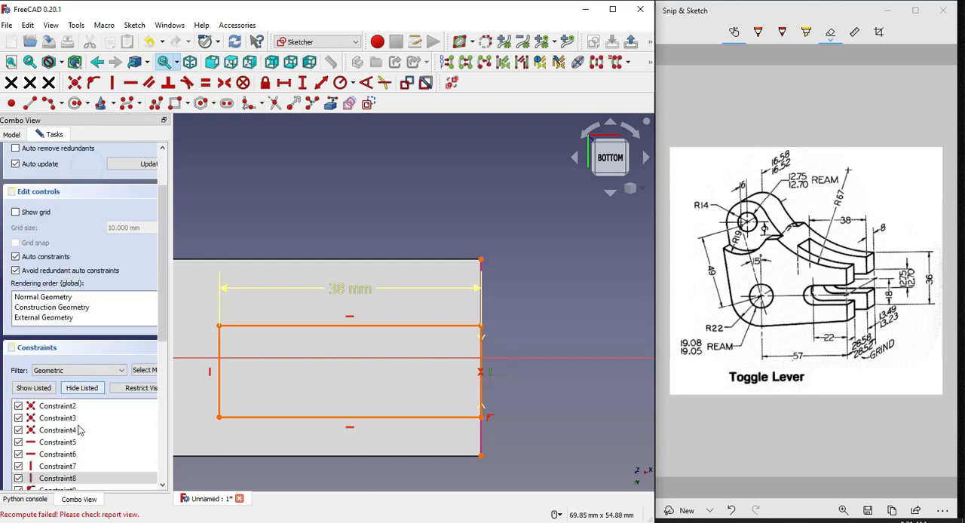
pyautogui.rightClick(69, 486)
pyautogui.click(111, 457)
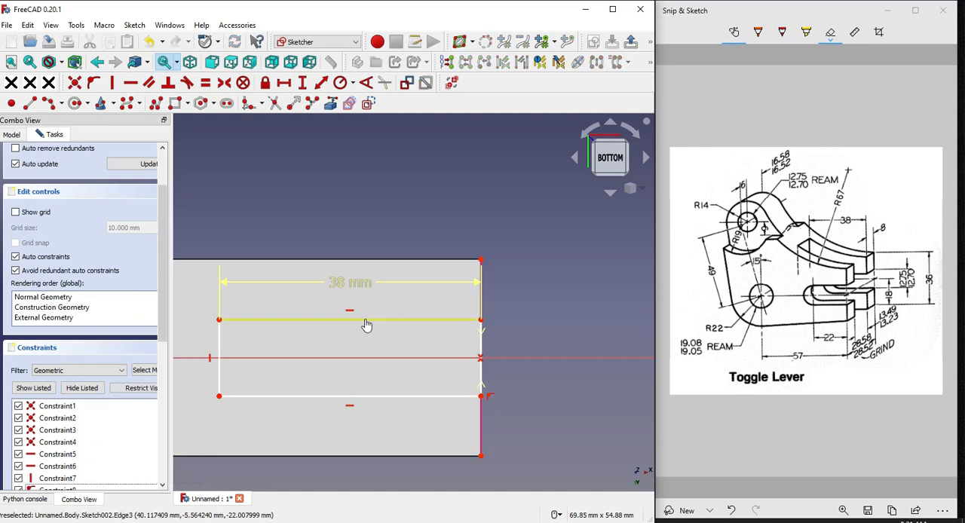
pyautogui.moveTo(366, 325); pyautogui.dragTo(369, 318)
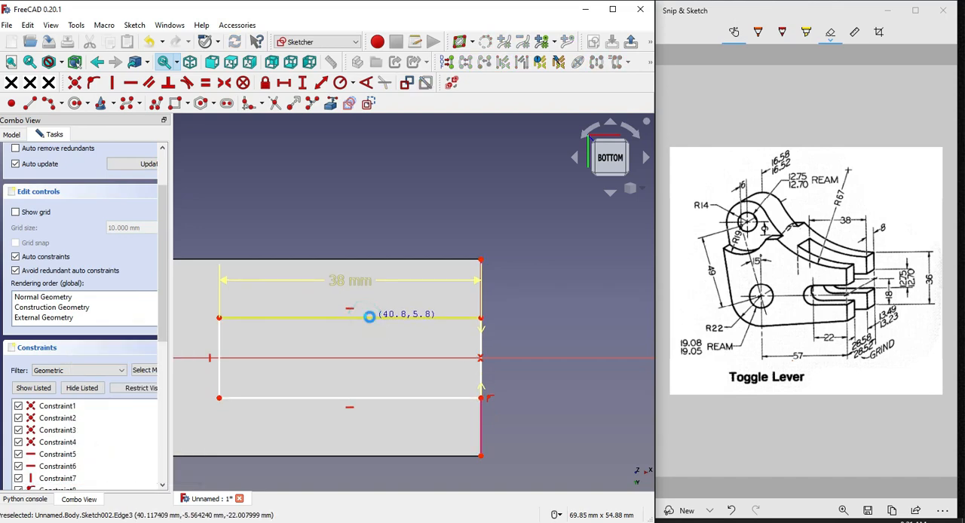
# Set the rectangle's width to 13.49 mm between its end corners and check the sizes against the reference drawing
pyautogui.click(481, 398)
pyautogui.click(481, 317)
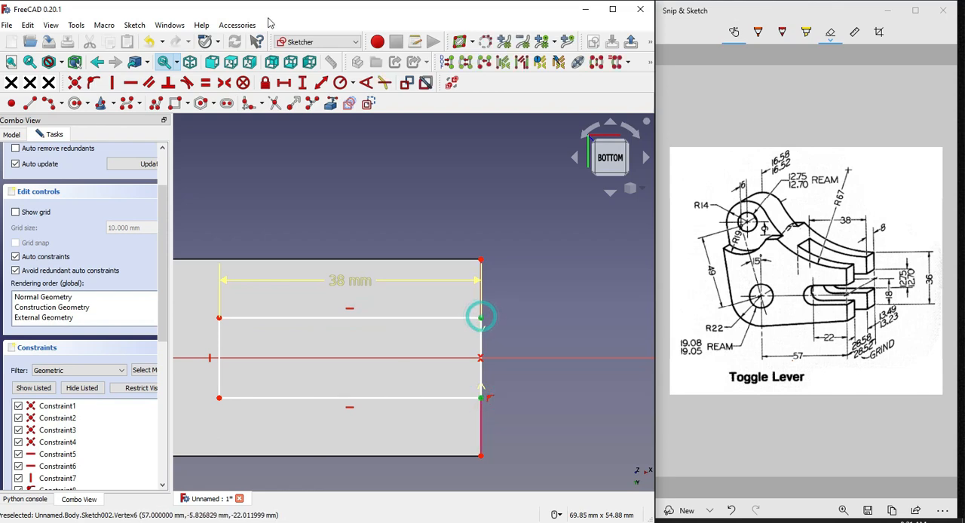
pyautogui.click(302, 82)
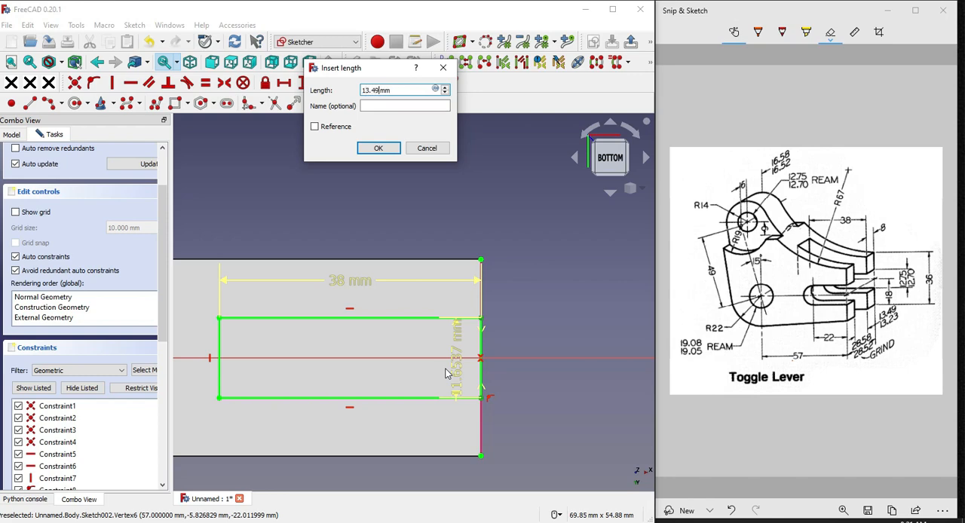
pyautogui.write('13.49')
pyautogui.press('Return')
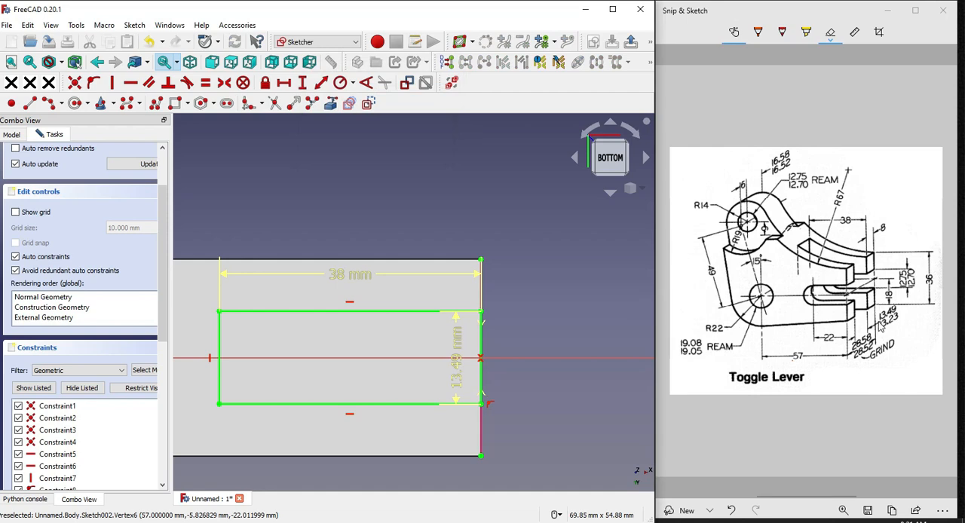
pyautogui.click(884, 320)
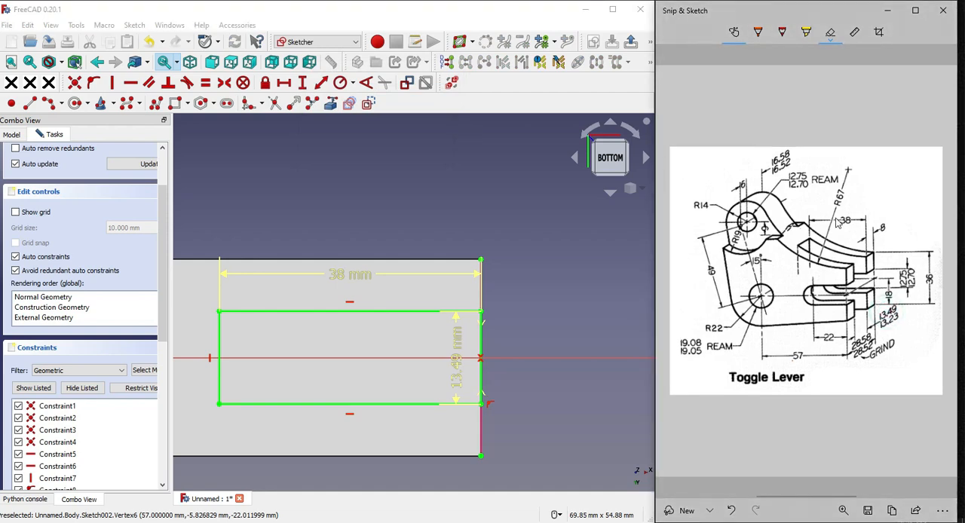
pyautogui.click(841, 214)
pyautogui.click(885, 311)
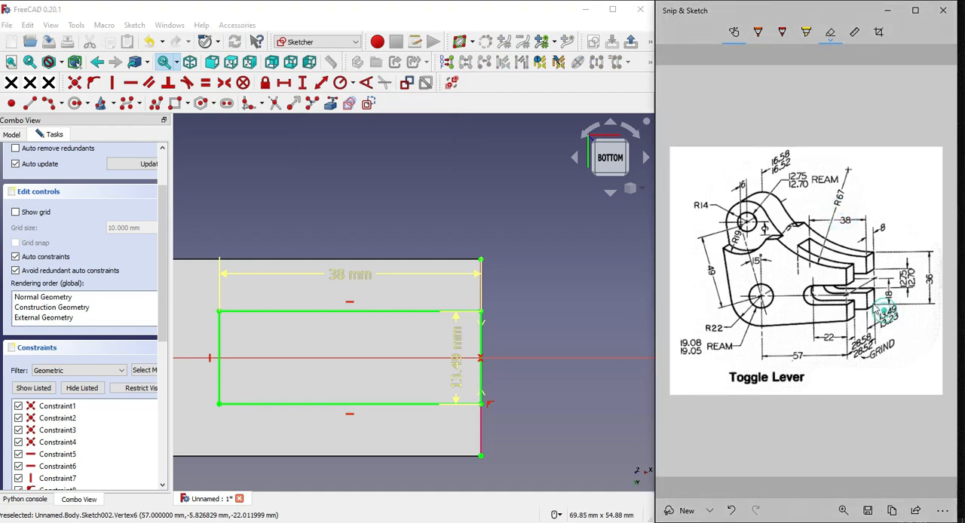
# Finish the rectangle sketch and pocket it through all to split the lever's end into a fork
pyautogui.click(632, 189)
pyautogui.click(656, 219)
pyautogui.scroll(-3, 468, 381)
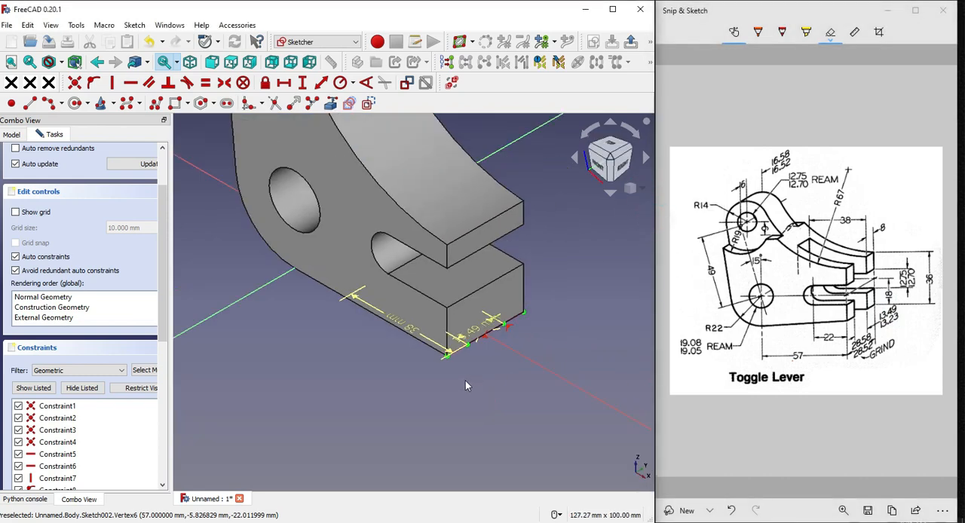
pyautogui.scroll(2, 126, 236)
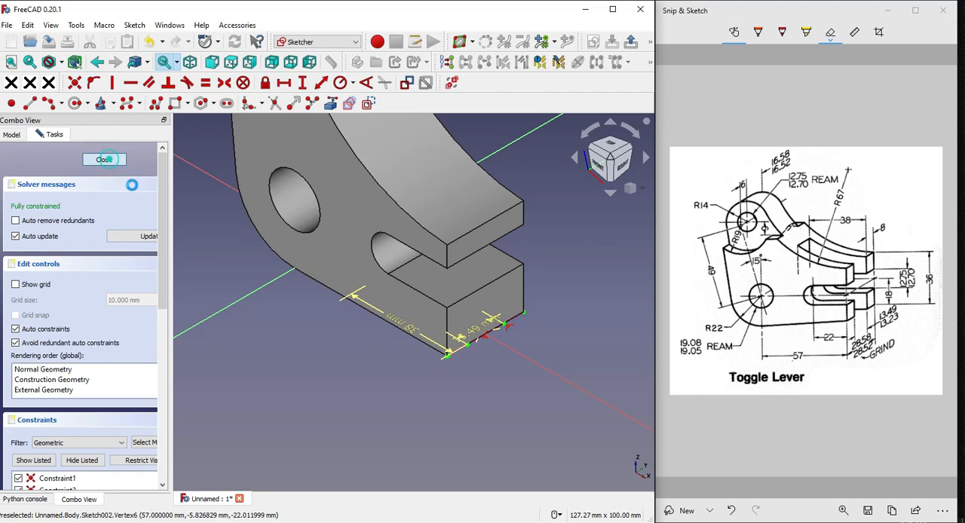
pyautogui.moveTo(172, 219); pyautogui.dragTo(208, 226)
pyautogui.click(134, 83)
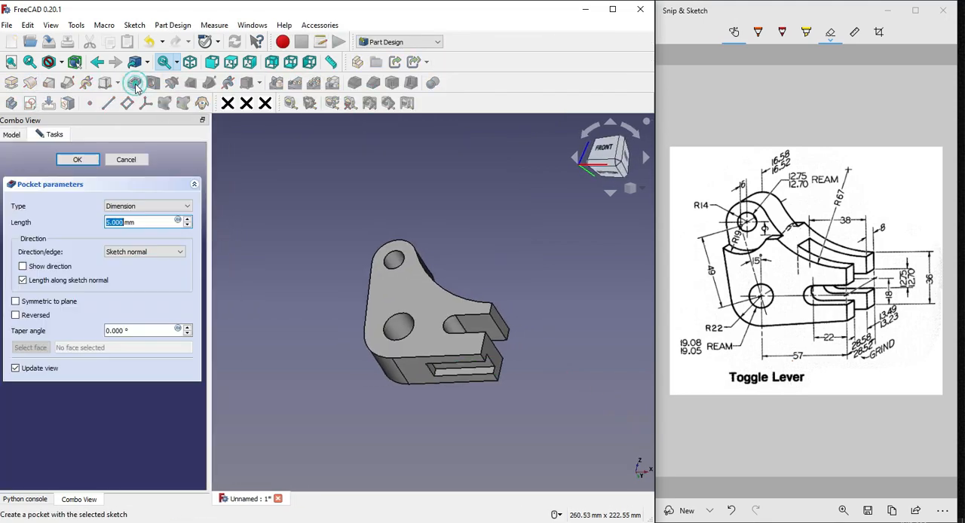
pyautogui.click(143, 206)
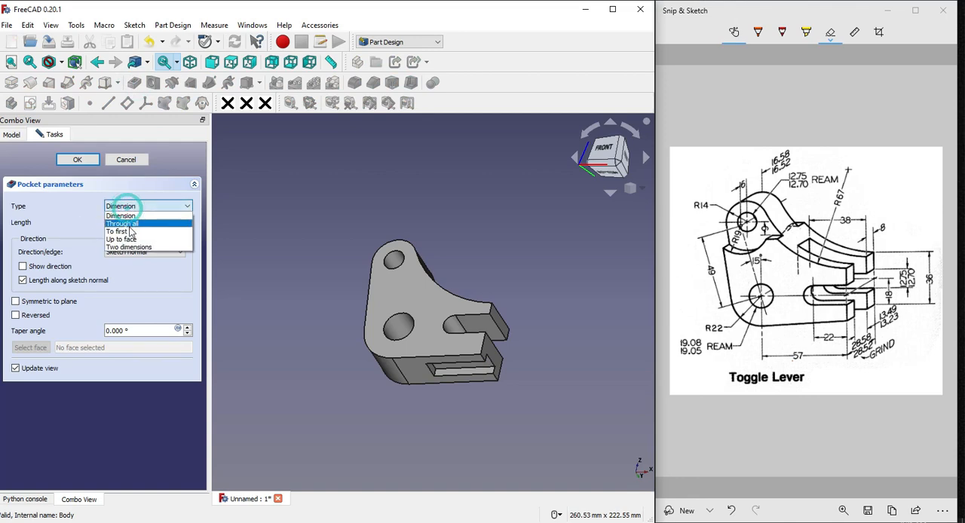
pyautogui.click(129, 224)
pyautogui.moveTo(473, 232); pyautogui.dragTo(425, 276, button='middle')
pyautogui.click(65, 160)
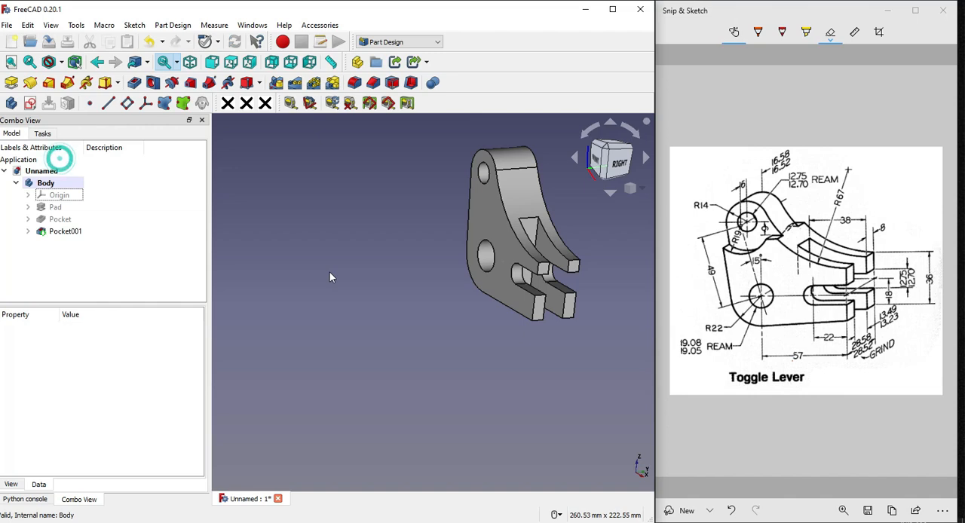
pyautogui.click(330, 272)
pyautogui.click(641, 193)
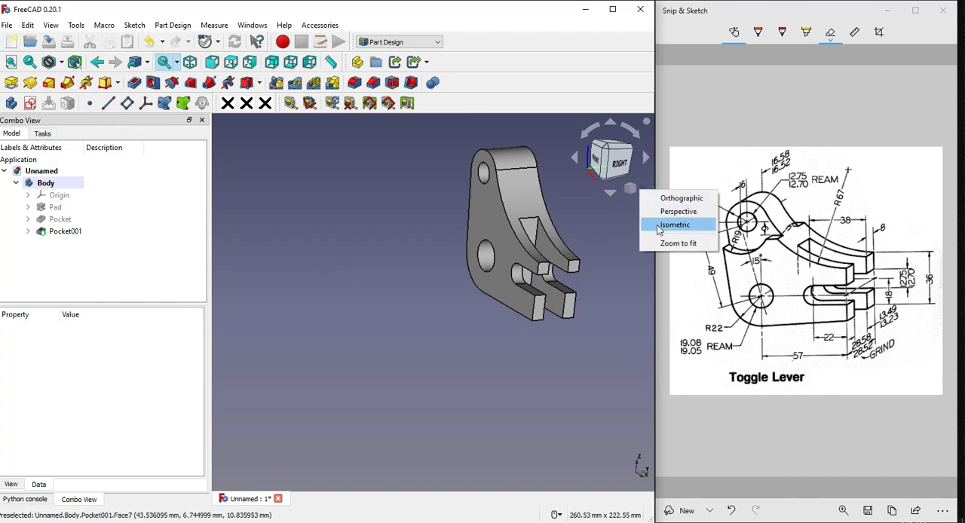
# Show the lever in isometric view and circle the upper boss region on the reference drawing
pyautogui.click(656, 223)
pyautogui.scroll(5, 369, 249)
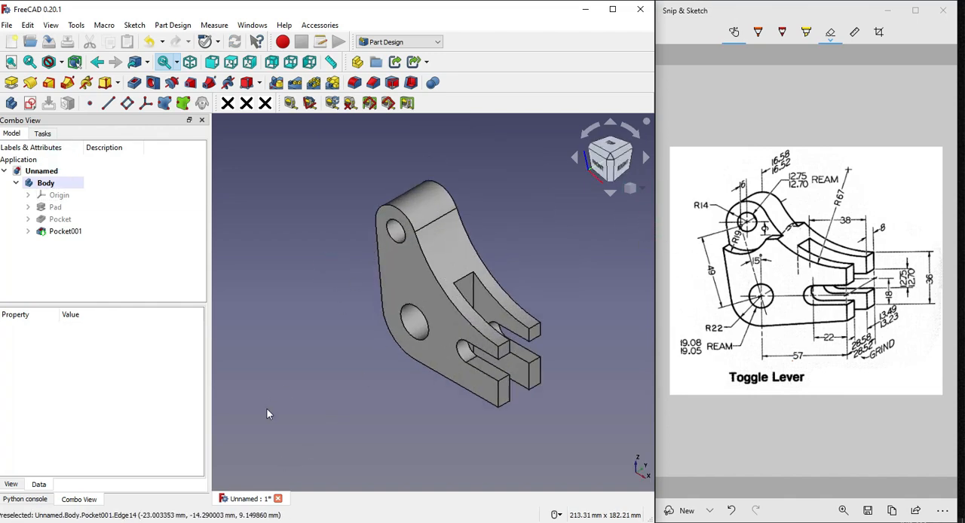
pyautogui.scroll(-2, 380, 306)
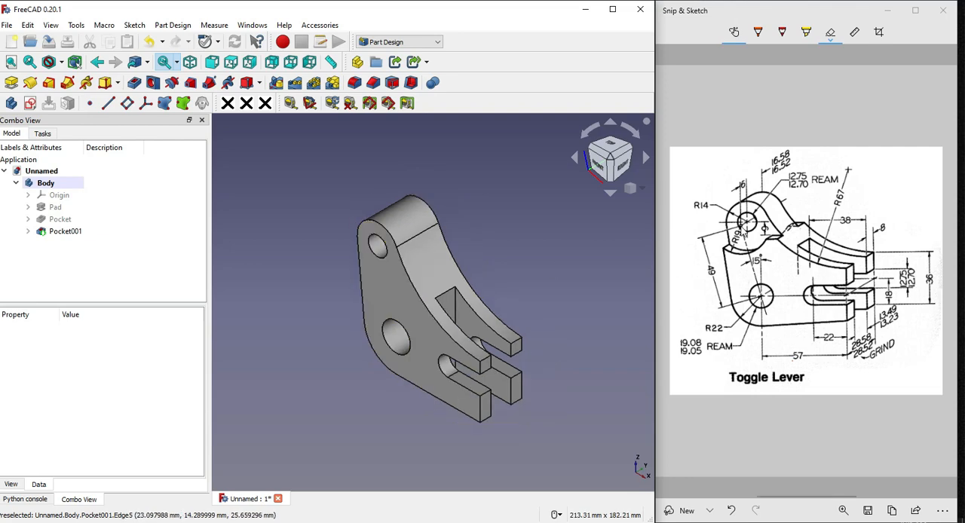
pyautogui.click(758, 32)
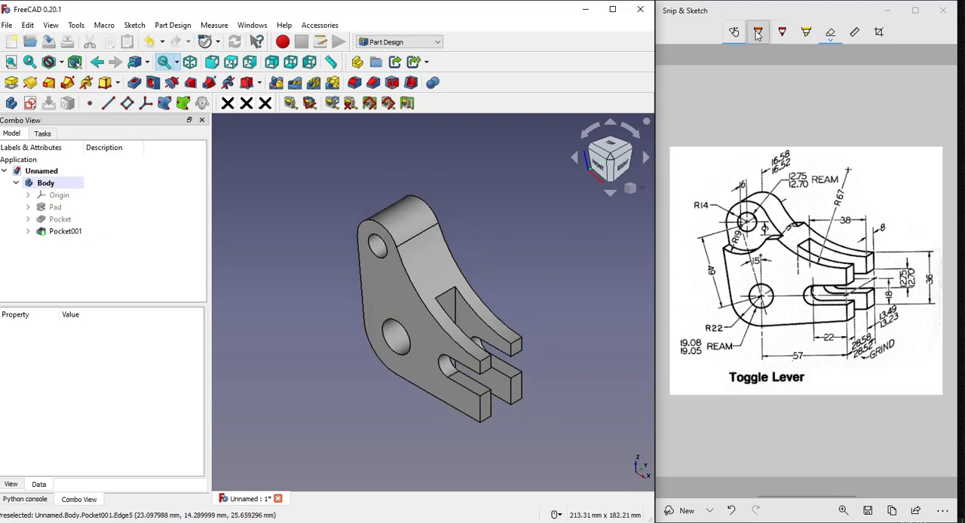
pyautogui.moveTo(760, 199)
pyautogui.mouseDown()
pyautogui.moveTo(717, 252)
pyautogui.moveTo(783, 233)
pyautogui.moveTo(769, 199)
pyautogui.mouseUp()
pyautogui.click(489, 209)
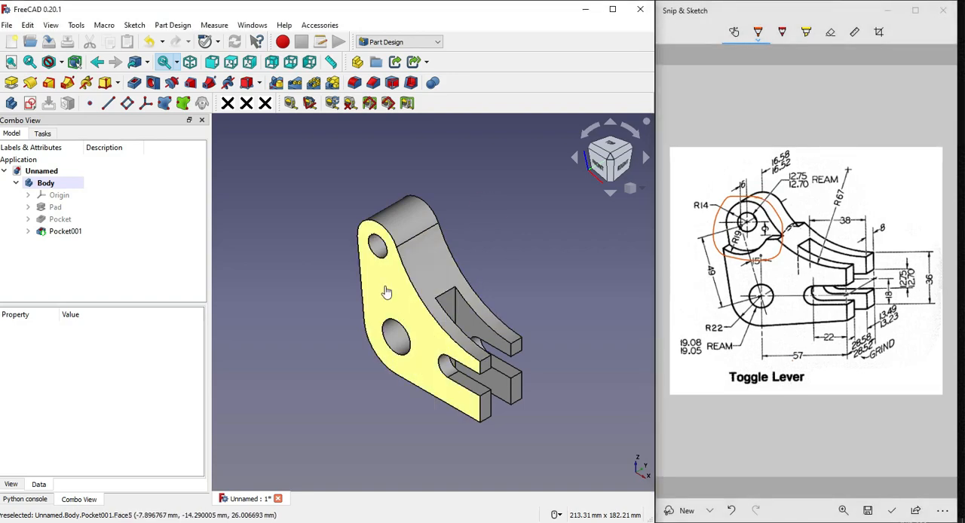
# Start a sketch on the lever's front face and project its slanted side edge and concave curved edge as external references
pyautogui.click(385, 291)
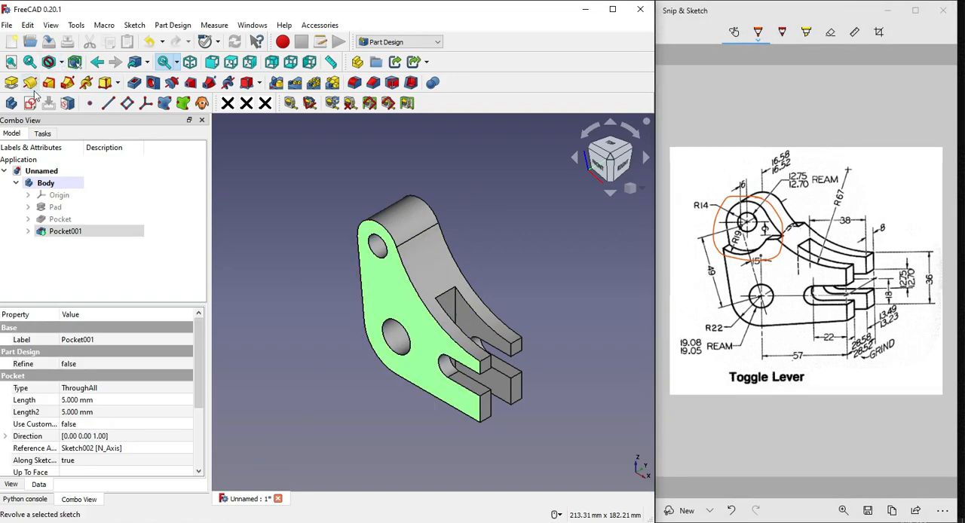
pyautogui.click(11, 103)
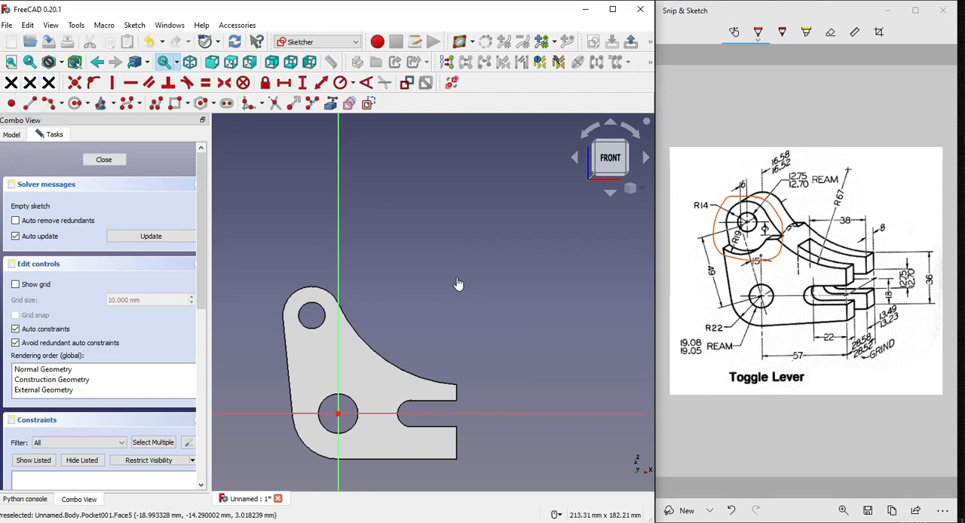
pyautogui.scroll(3, 266, 355)
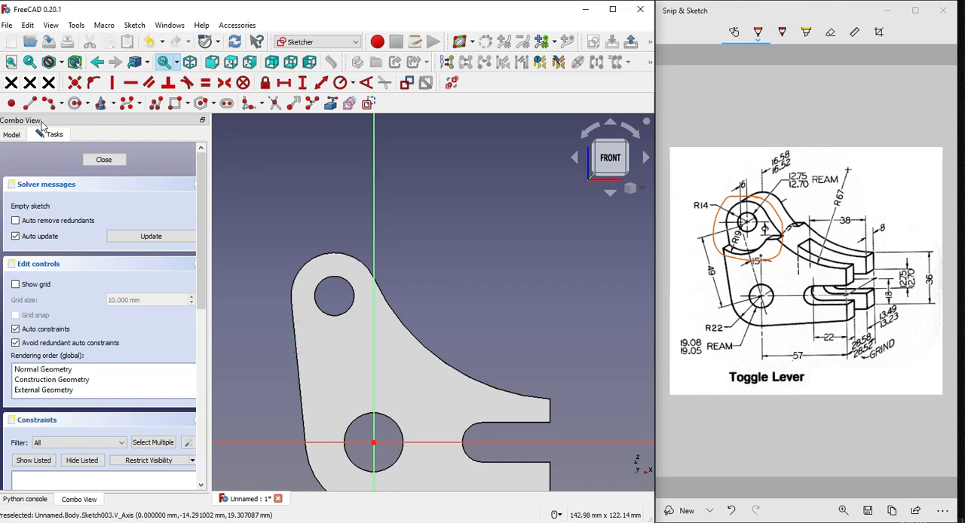
pyautogui.click(330, 103)
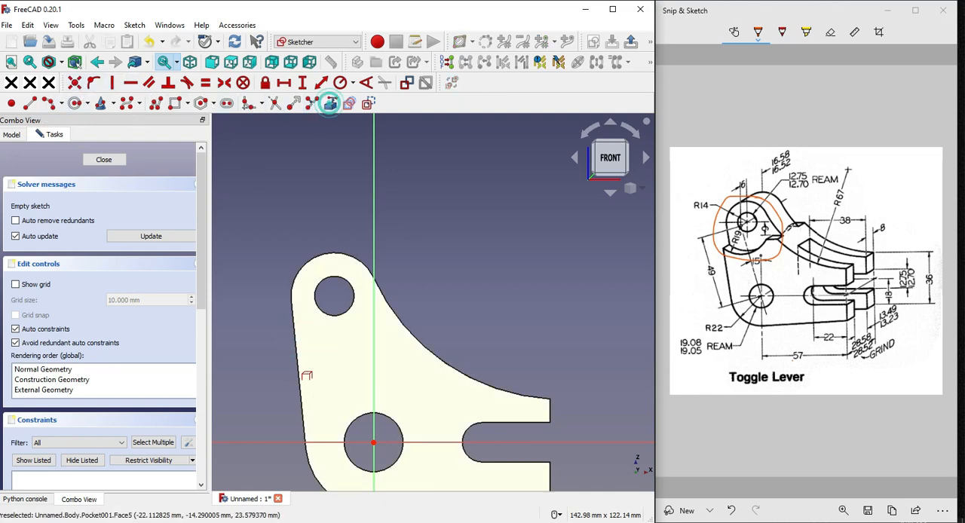
pyautogui.click(297, 359)
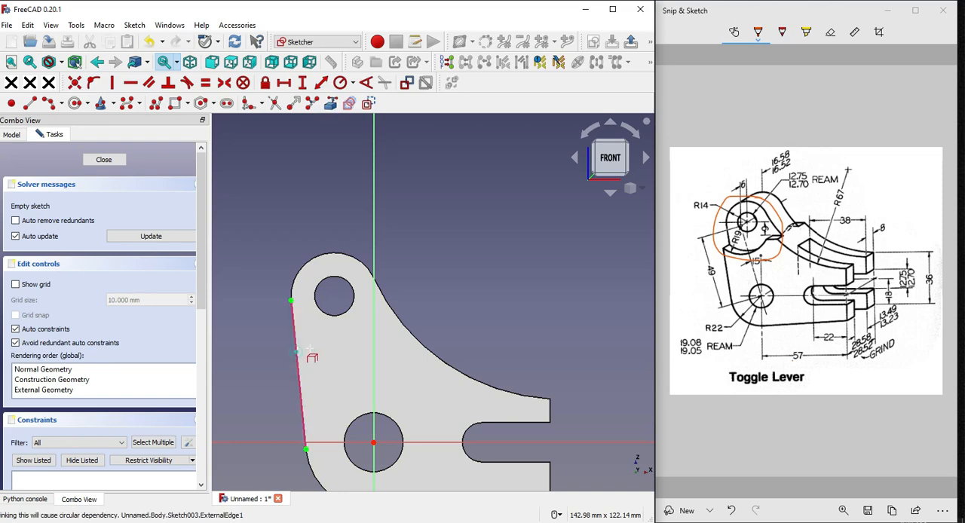
pyautogui.click(398, 320)
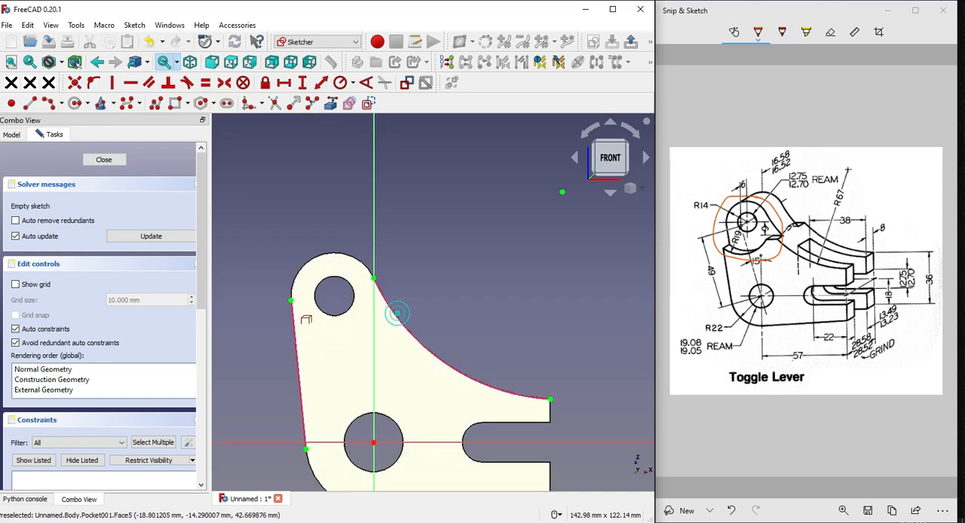
pyautogui.scroll(-1, 333, 219)
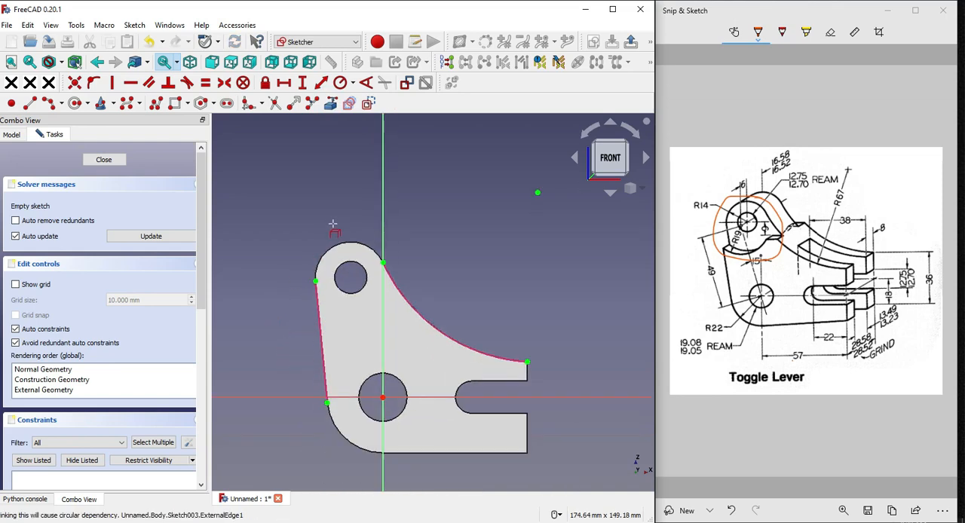
# Draw a three-point arc of about 14.8 mm radius below the upper hole, starting on the slanted edge and bulging downward
pyautogui.scroll(1, 298, 300)
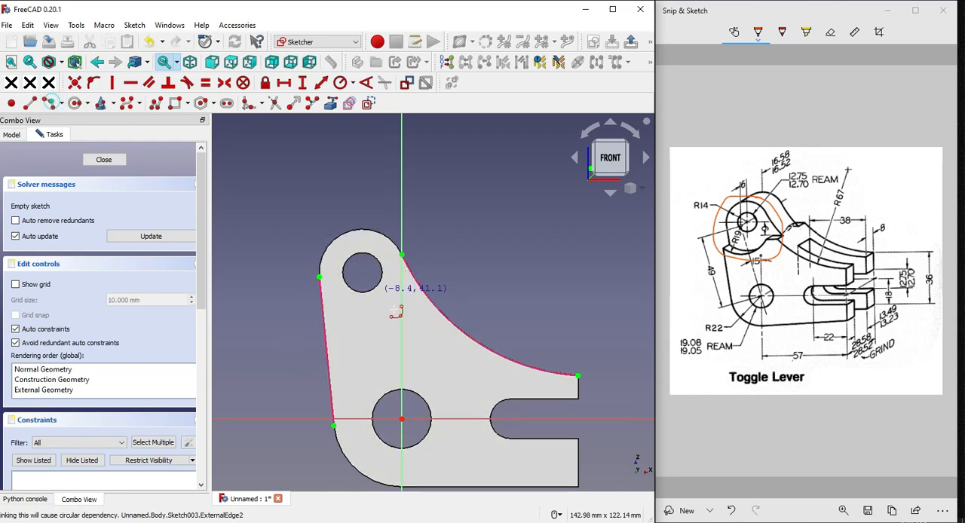
pyautogui.scroll(1, 343, 315)
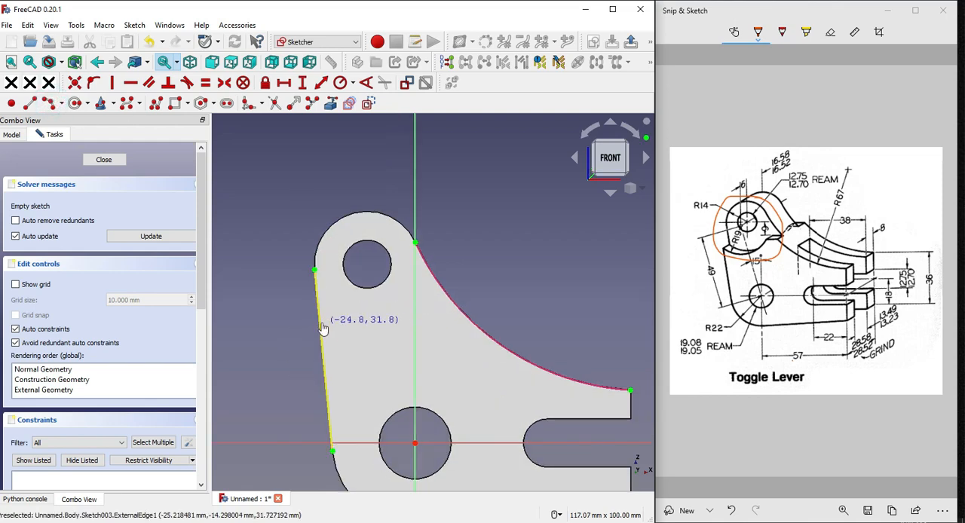
pyautogui.click(321, 323)
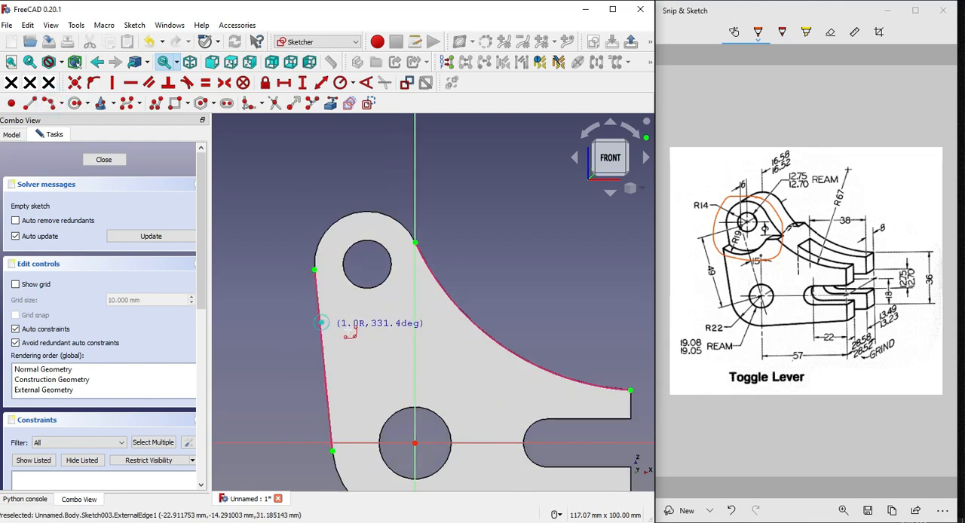
pyautogui.click(411, 296)
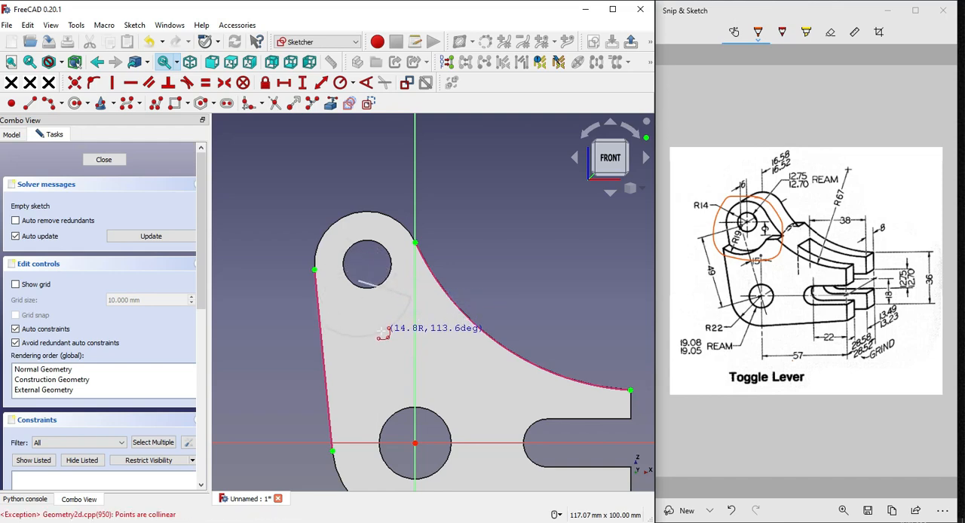
pyautogui.click(381, 330)
pyautogui.scroll(2, 381, 331)
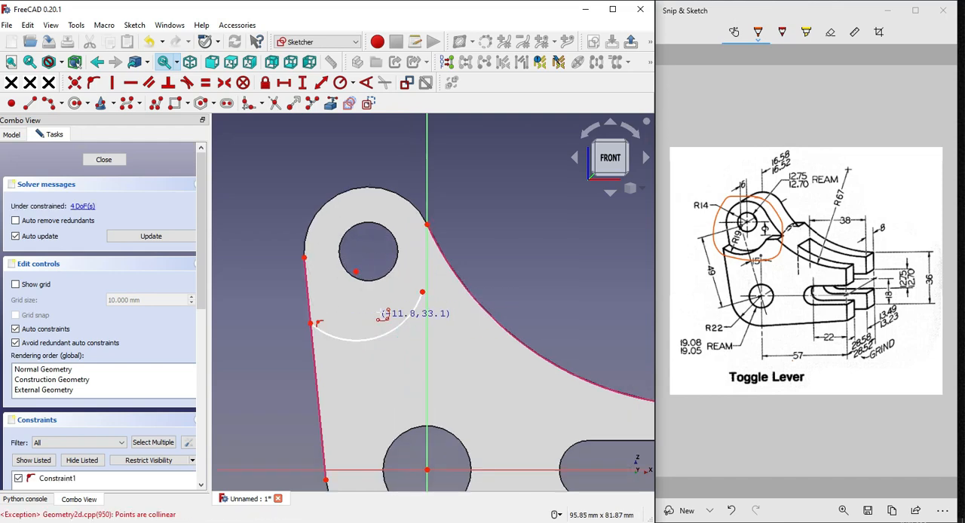
# Mark the R19 arc's centre on the reference drawing and erase the red markings
pyautogui.scroll(2, 384, 313)
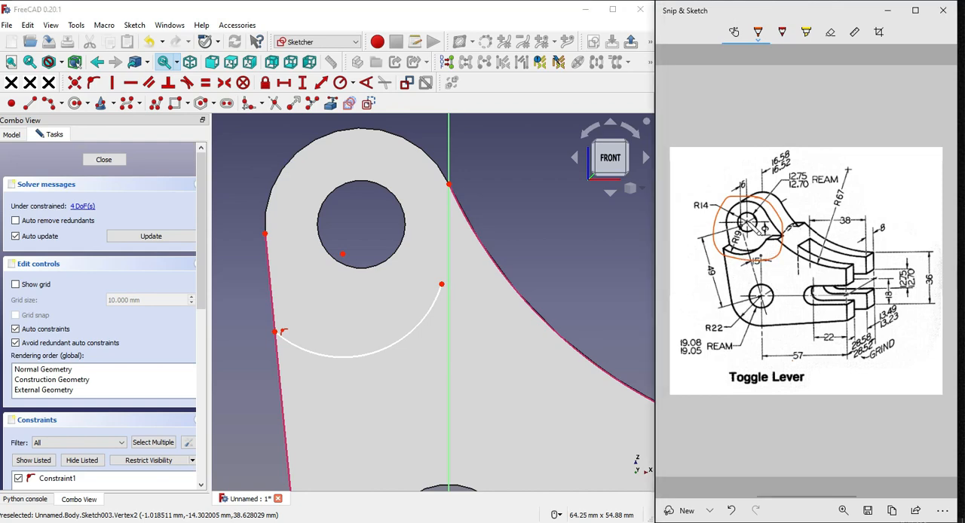
pyautogui.click(756, 227)
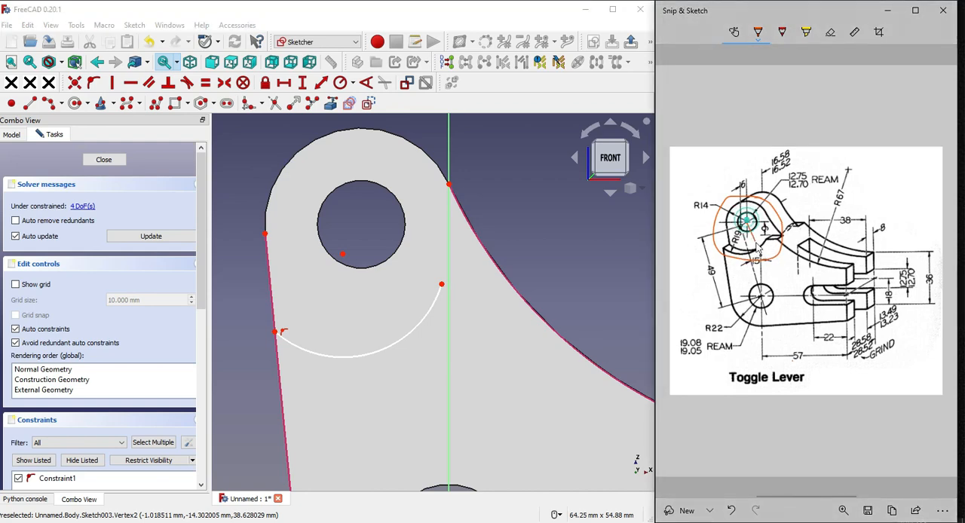
pyautogui.click(833, 29)
pyautogui.moveTo(775, 184)
pyautogui.mouseDown()
pyautogui.moveTo(796, 247)
pyautogui.moveTo(740, 254)
pyautogui.mouseUp()
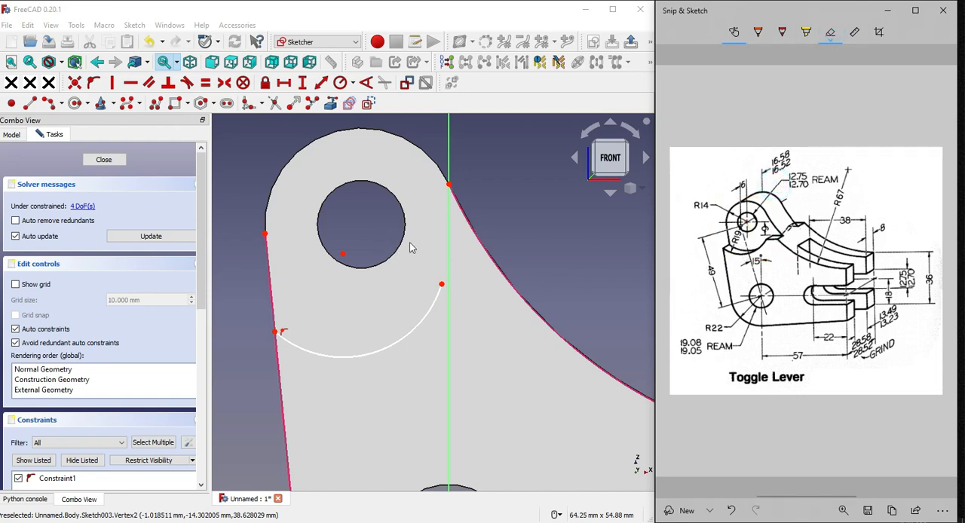
# Project the upper hole's circular edge into the sketch as an external reference
pyautogui.scroll(-2, 411, 242)
pyautogui.click(330, 103)
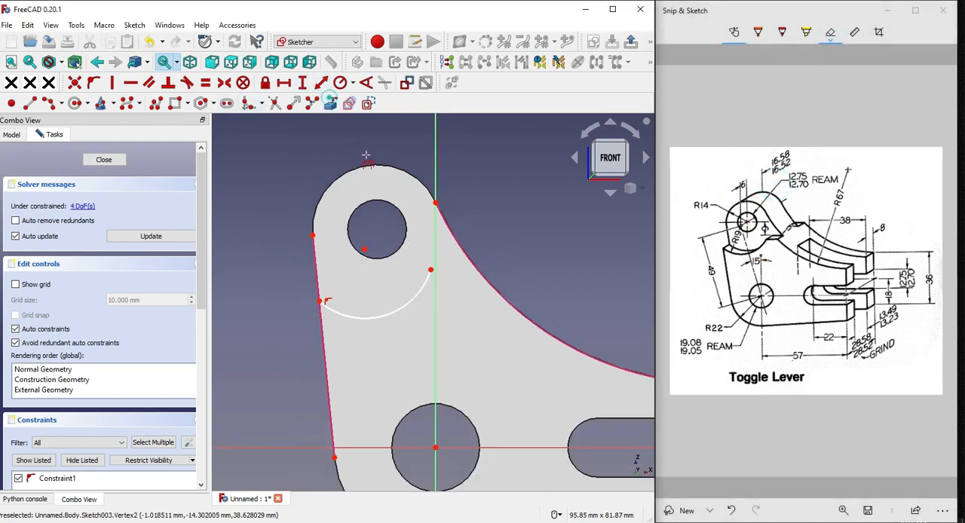
pyautogui.click(376, 202)
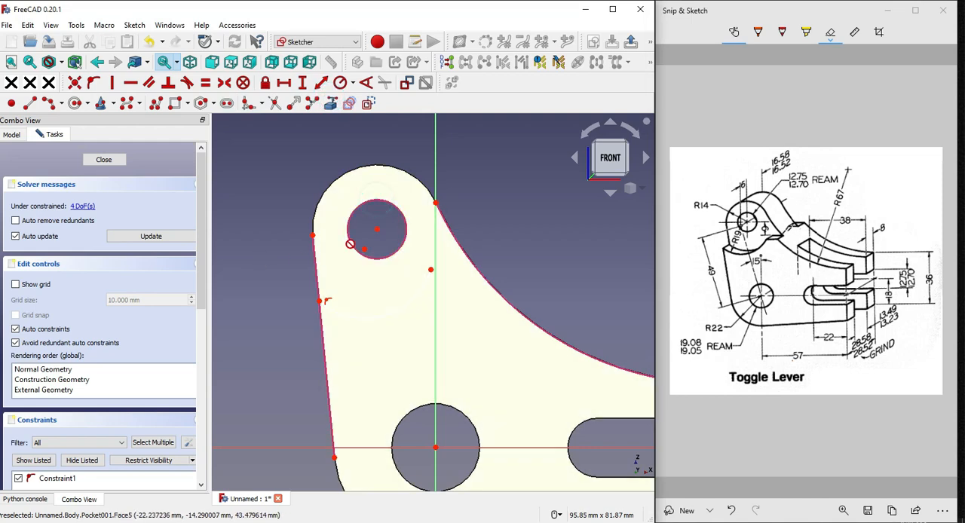
pyautogui.scroll(2, 378, 218)
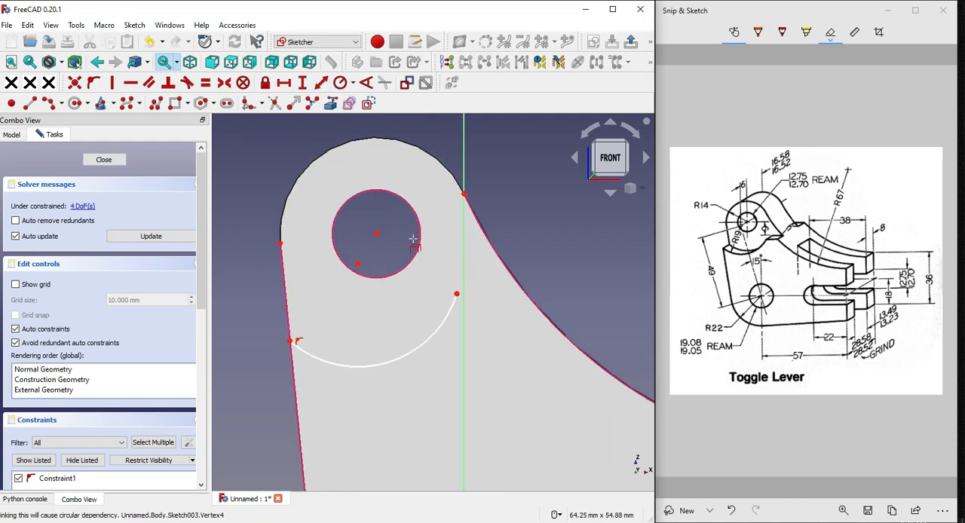
# Make the arc's centre coincident with the upper hole's centre
pyautogui.moveTo(414, 239); pyautogui.dragTo(379, 248, button='middle')
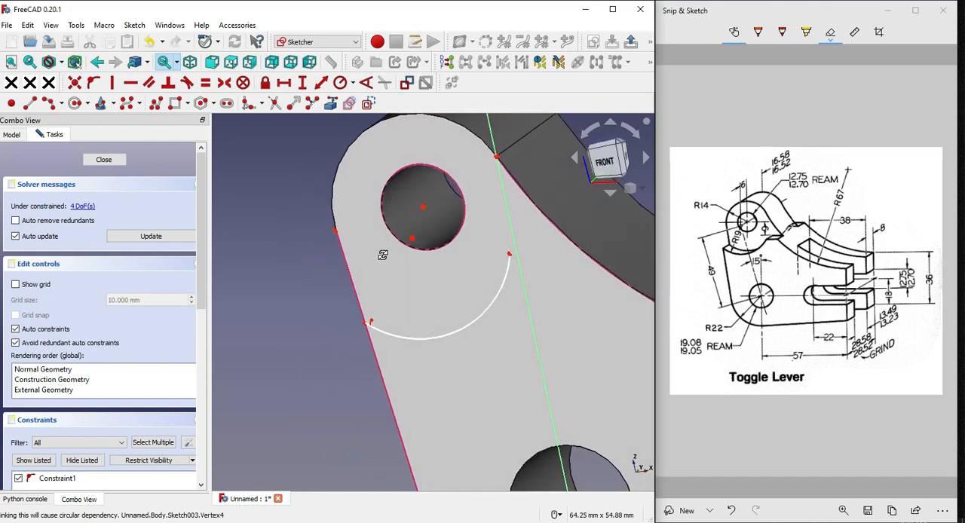
pyautogui.rightClick(273, 245)
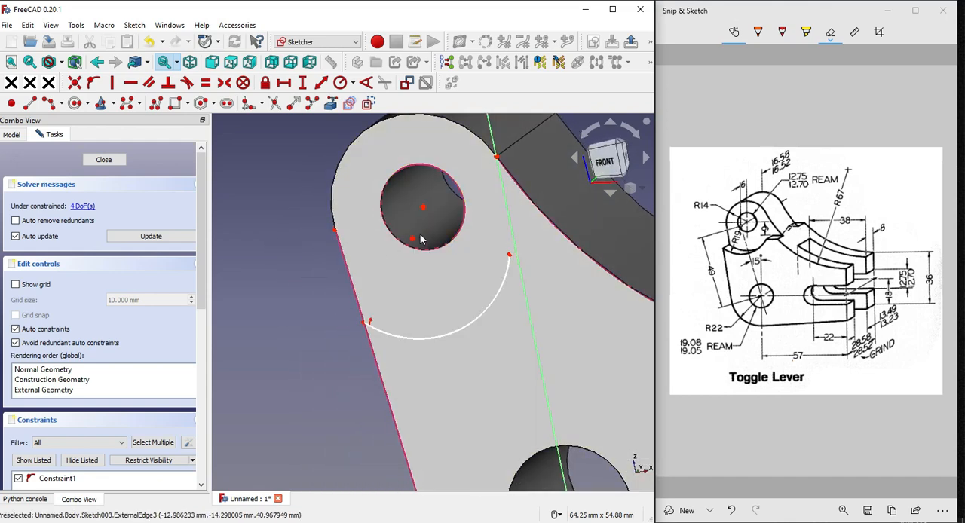
pyautogui.click(412, 239)
pyautogui.click(423, 207)
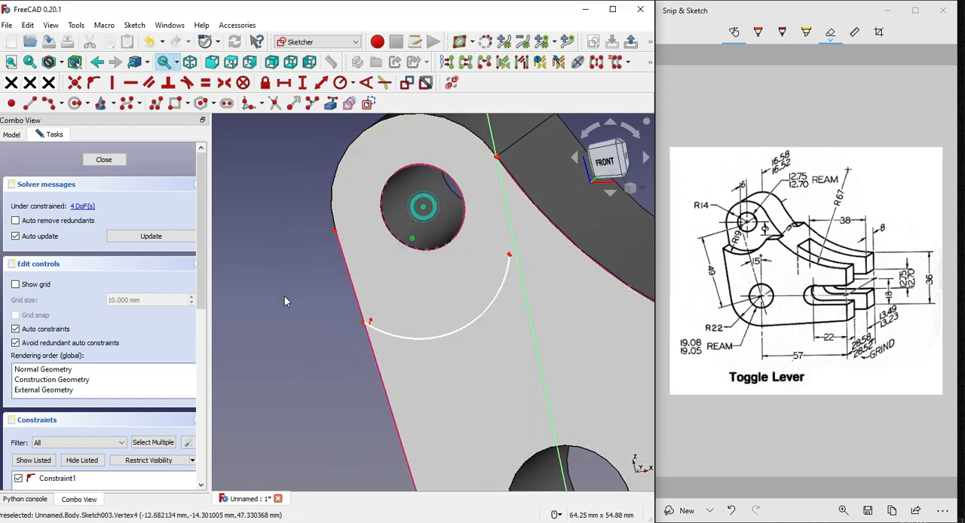
pyautogui.click(75, 82)
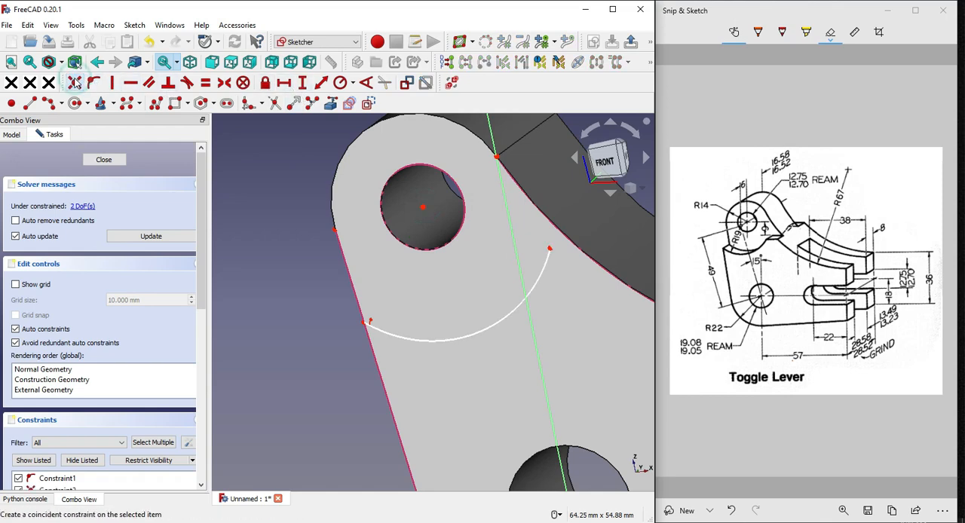
# Draw a short horizontal line from the arc's free end to the projected concave edge
pyautogui.click(605, 162)
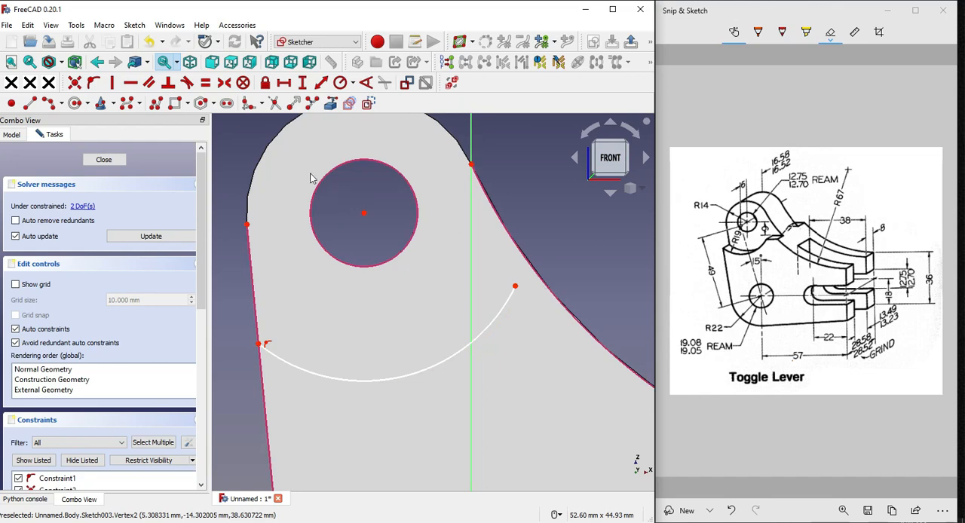
pyautogui.click(30, 103)
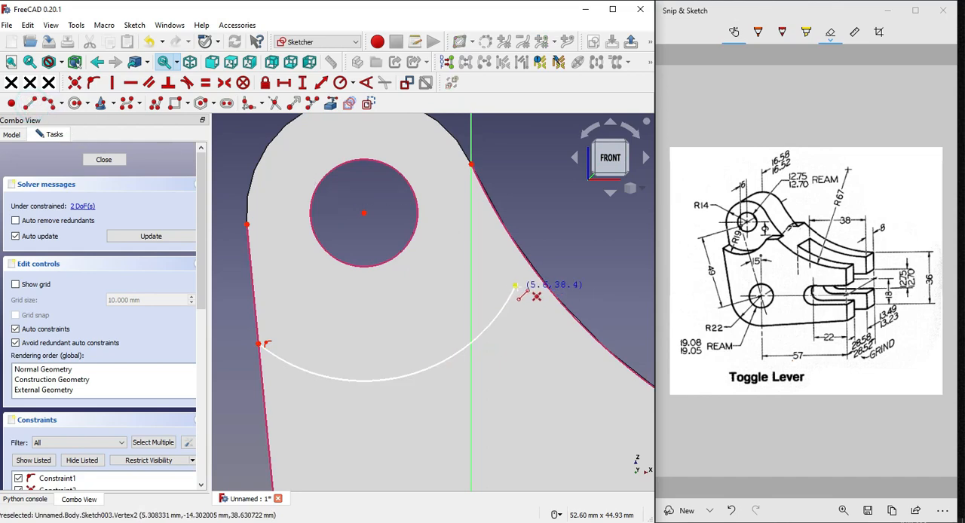
pyautogui.click(515, 286)
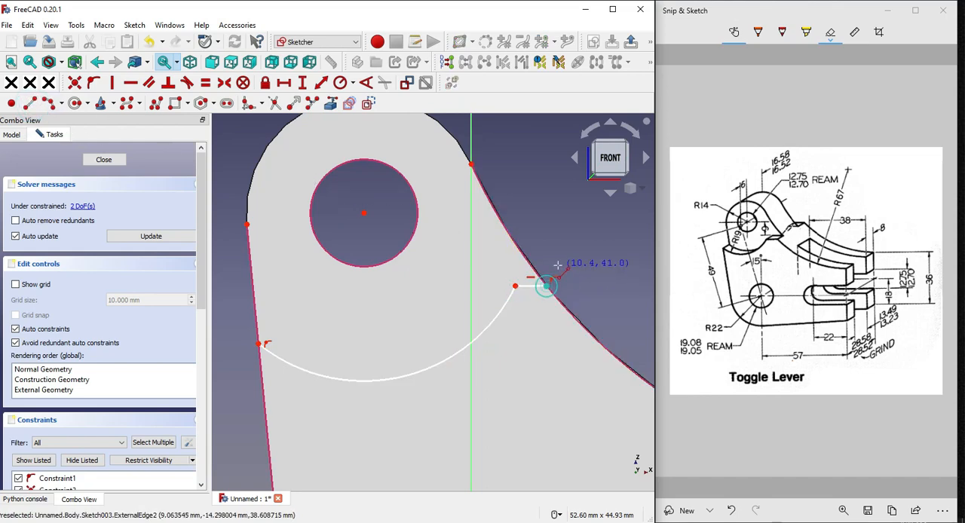
pyautogui.click(547, 285)
pyautogui.scroll(-2, 407, 272)
pyautogui.scroll(2, 380, 316)
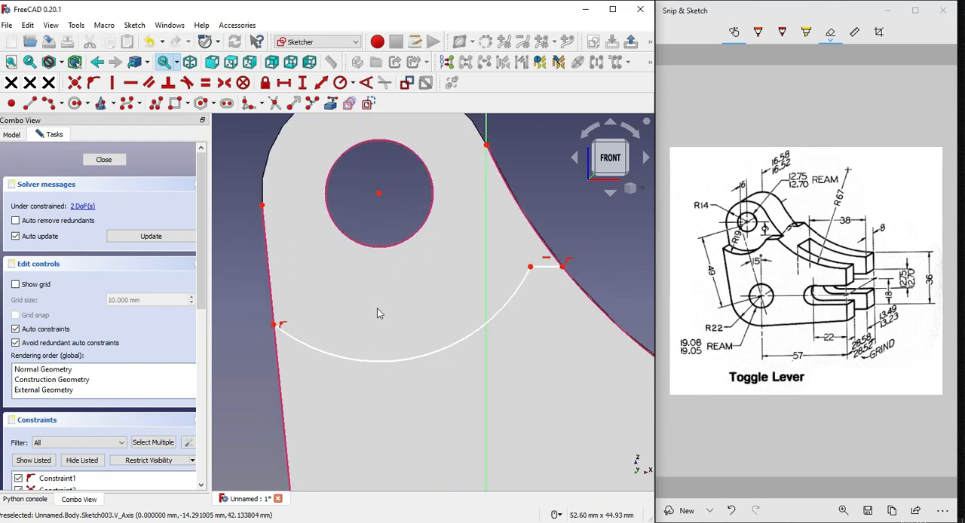
# Constrain the arc's radius to 19 mm as given on the reference drawing
pyautogui.click(430, 348)
pyautogui.click(732, 245)
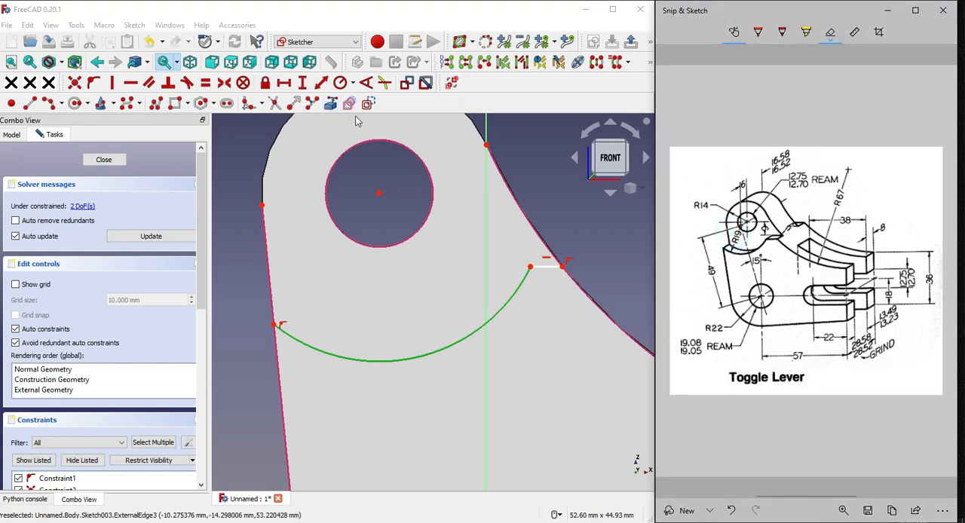
pyautogui.click(355, 84)
pyautogui.click(355, 84)
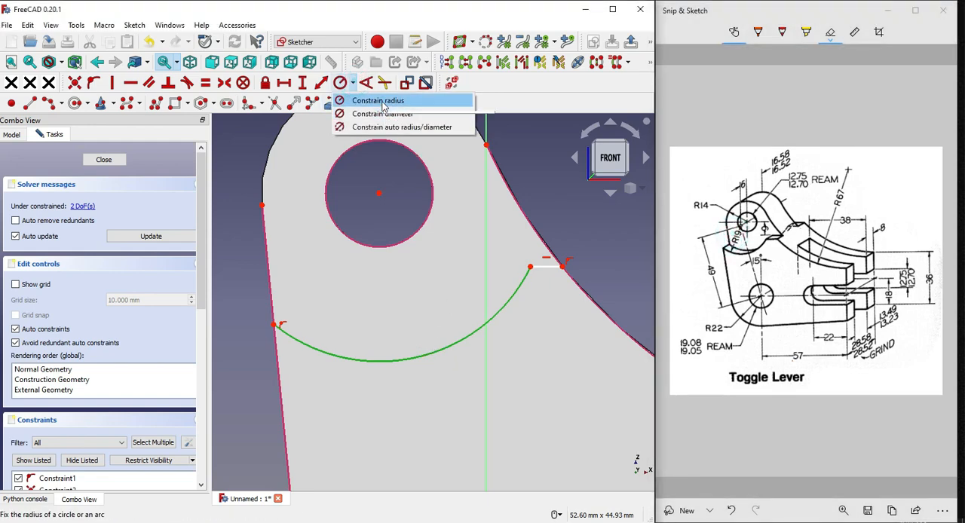
pyautogui.click(381, 98)
pyautogui.write('1mm')
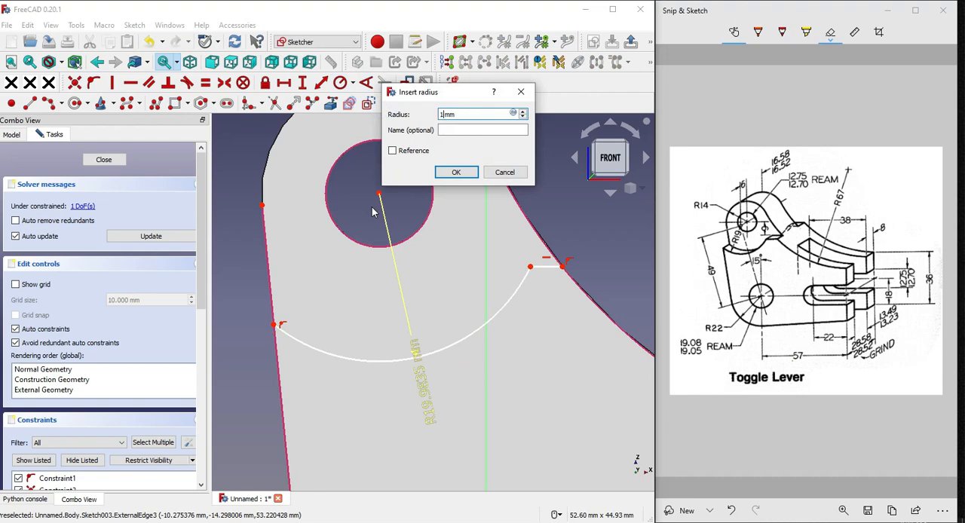
pyautogui.write('9')
pyautogui.press('Return')
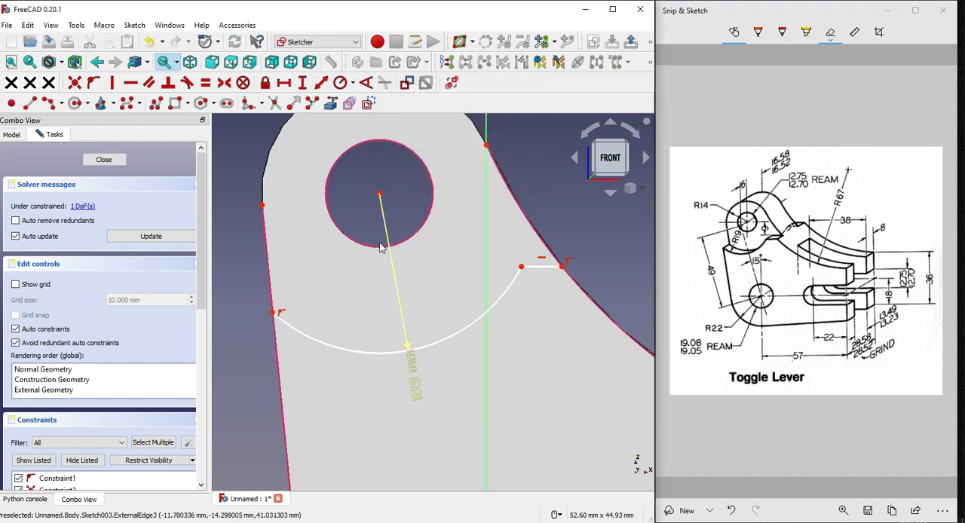
pyautogui.scroll(-2, 381, 247)
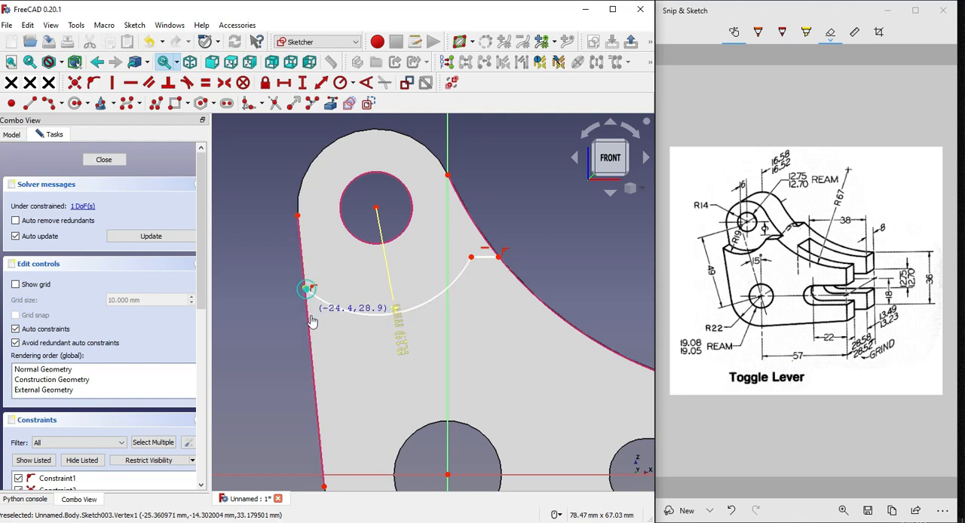
# Constrain the vertical distance between the upper hole's centre and the short horizontal line's inner endpoint to 9 mm
pyautogui.rightClick(247, 202)
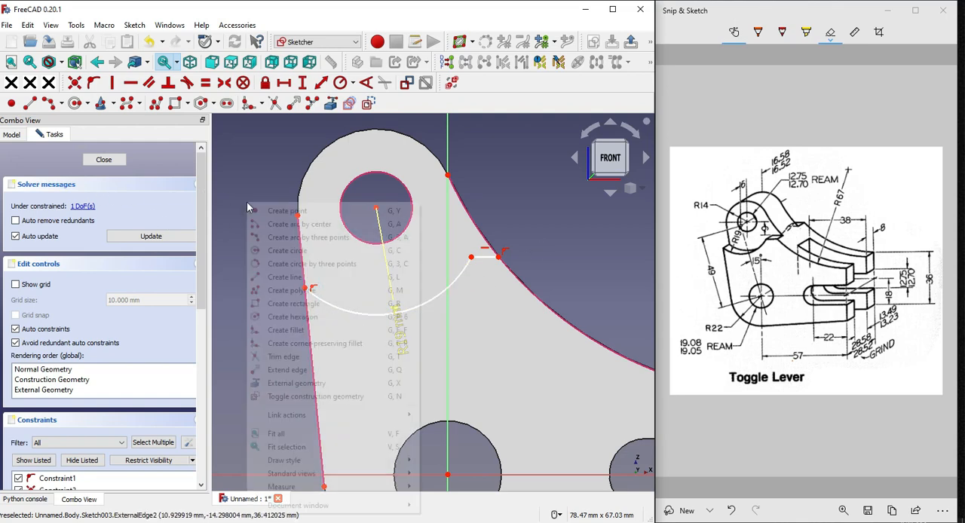
pyautogui.click(228, 246)
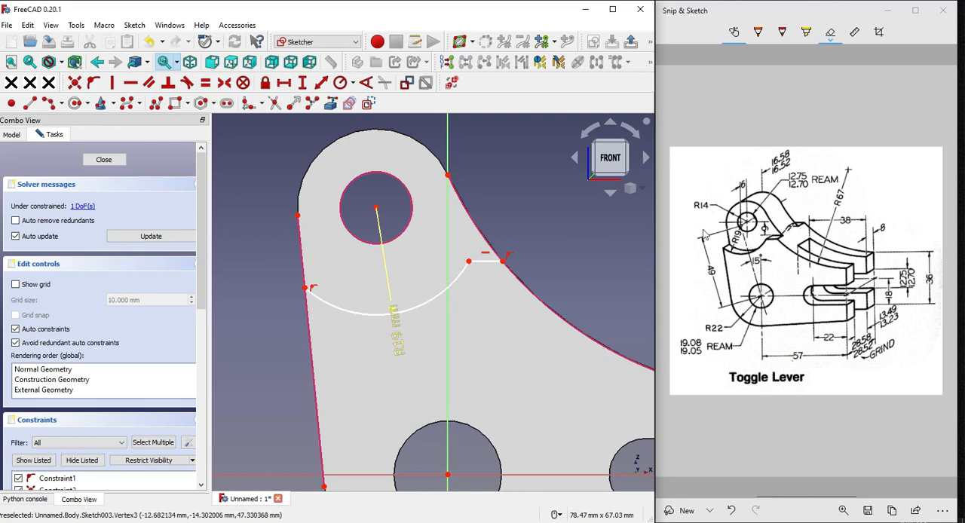
pyautogui.click(764, 234)
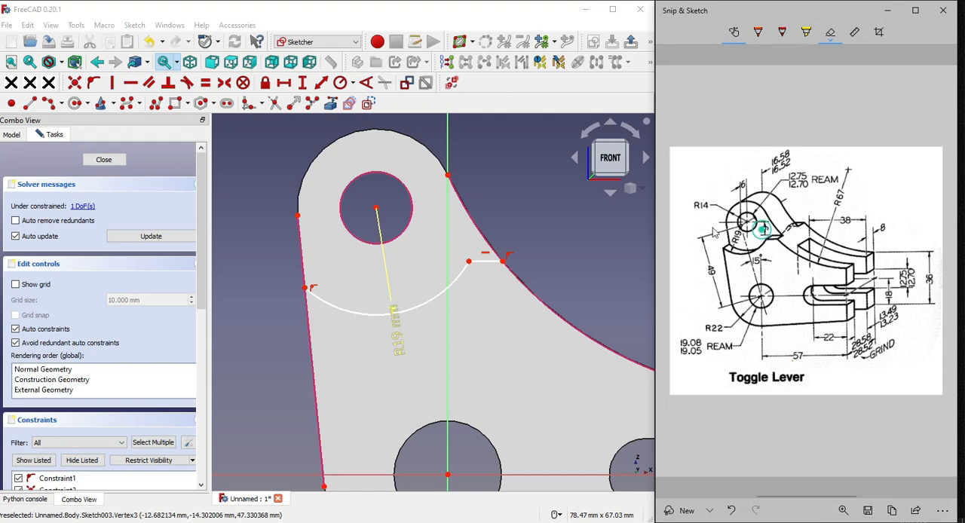
pyautogui.click(469, 261)
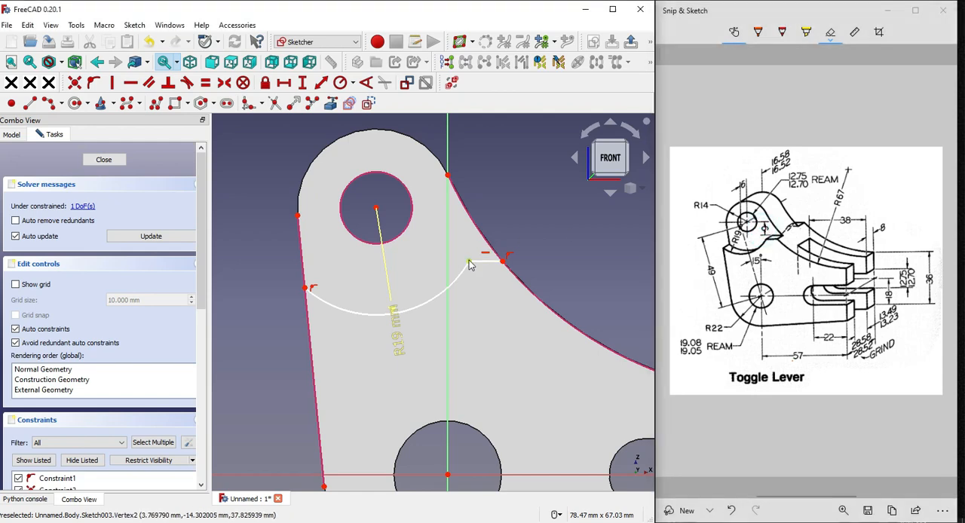
pyautogui.click(377, 210)
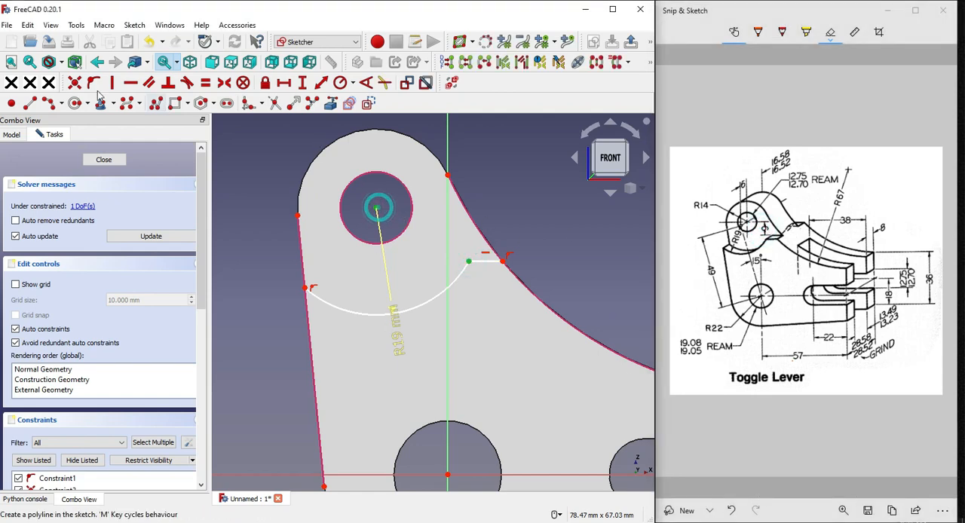
pyautogui.click(302, 82)
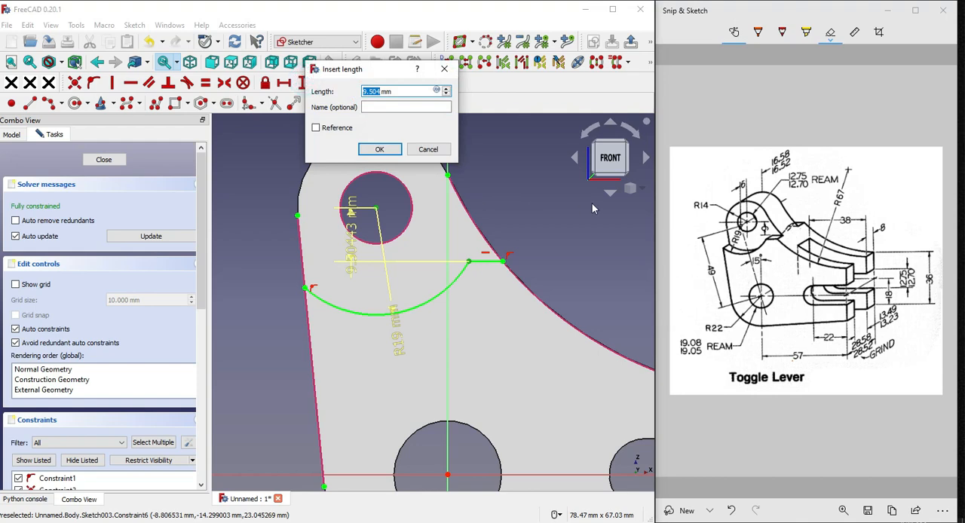
pyautogui.write('8')
pyautogui.press('Return')
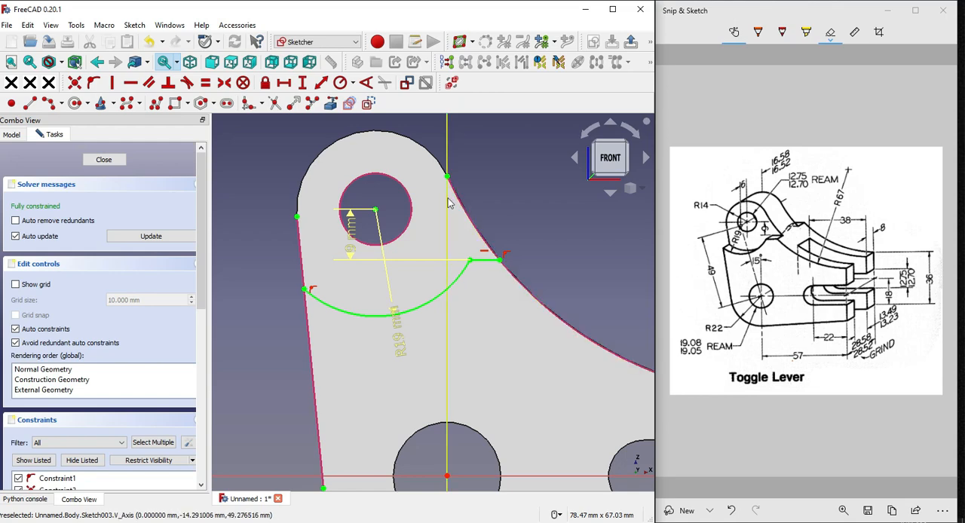
# Project the upper boss's rounded outer edge into the sketch as an external reference and close the sketch
pyautogui.scroll(1, 449, 202)
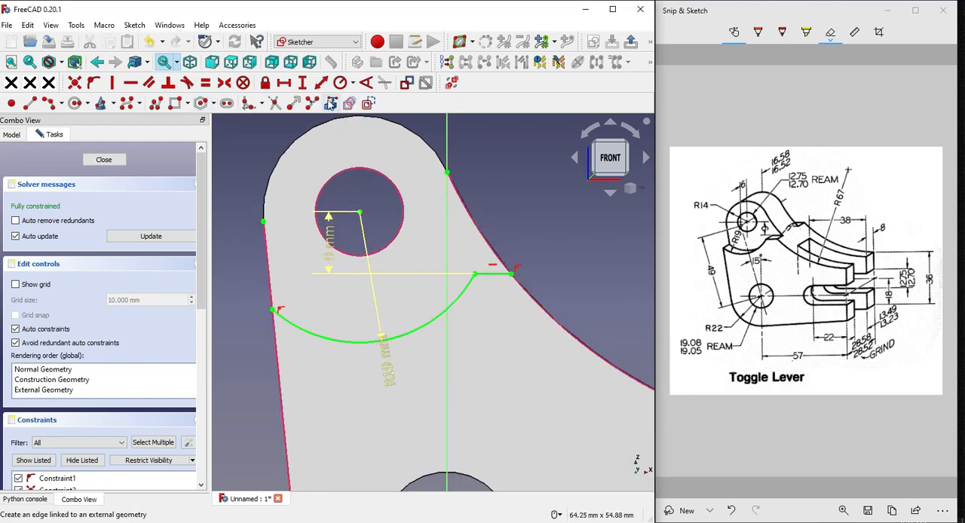
pyautogui.scroll(-2, 418, 273)
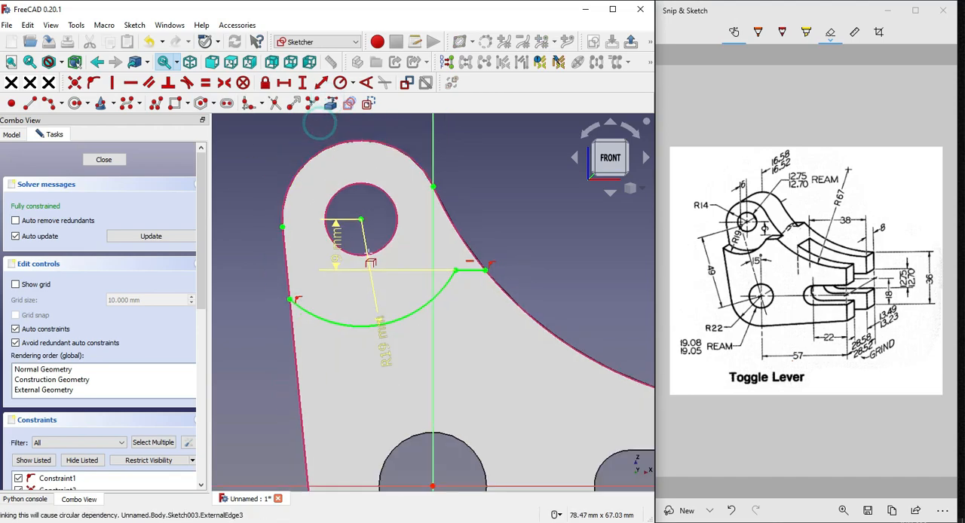
pyautogui.click(104, 159)
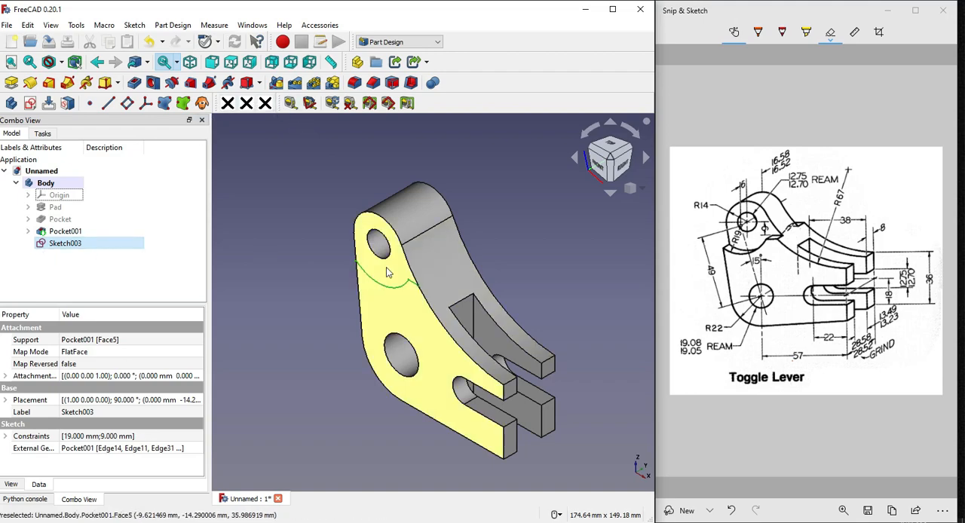
# Reopen the cut-out sketch and draw a line about 13 mm long along the straight outer edge from the R19 arc's end to the boss's rounded edge
pyautogui.doubleClick(72, 244)
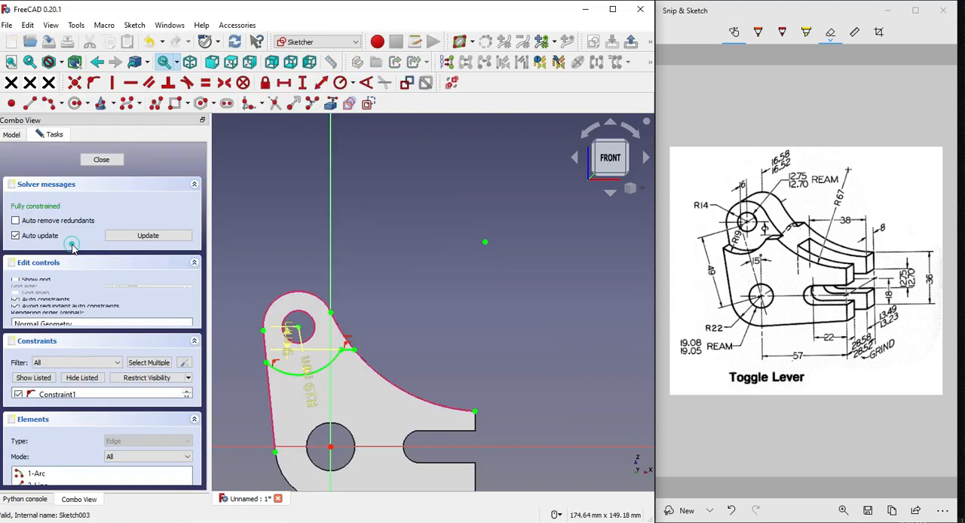
pyautogui.click(31, 103)
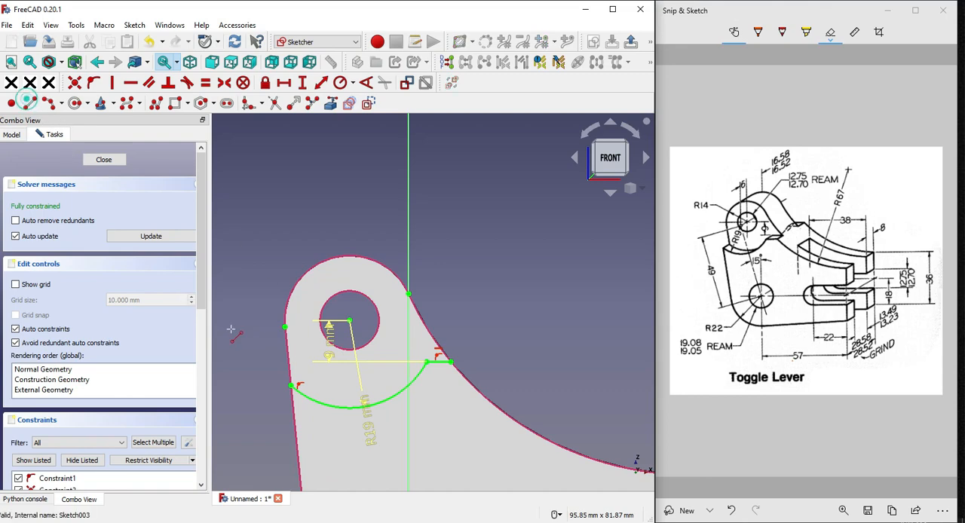
pyautogui.click(305, 398)
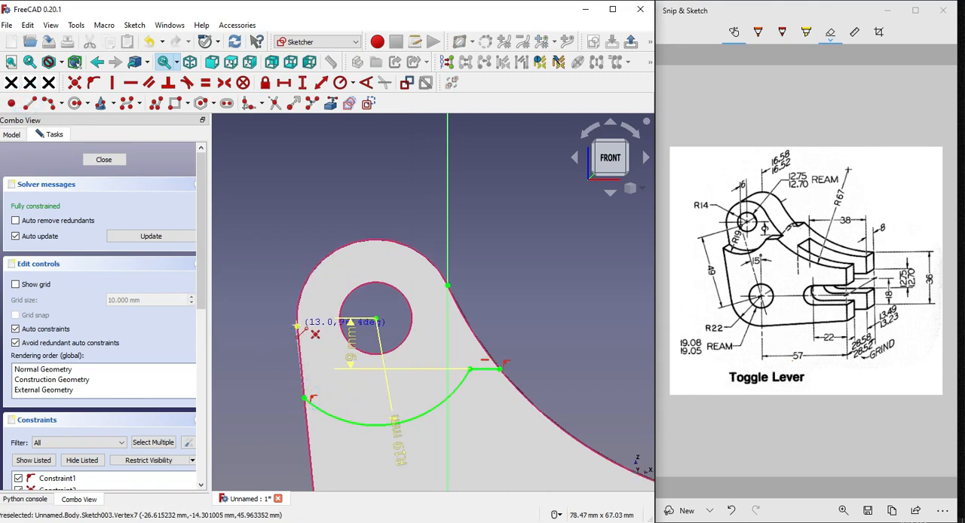
pyautogui.click(297, 327)
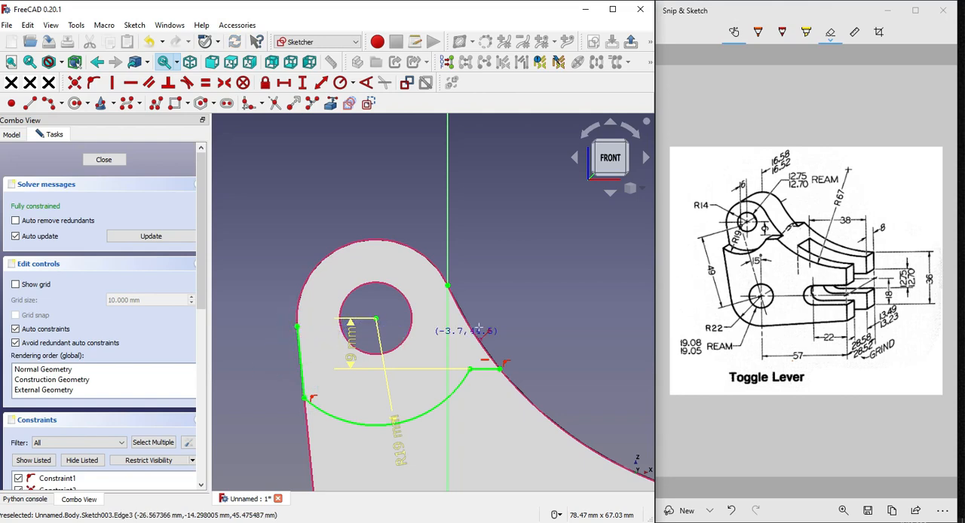
# Draw an arc along the concave edge from the boss's rounded edge to the short horizontal line's outer end
pyautogui.click(50, 103)
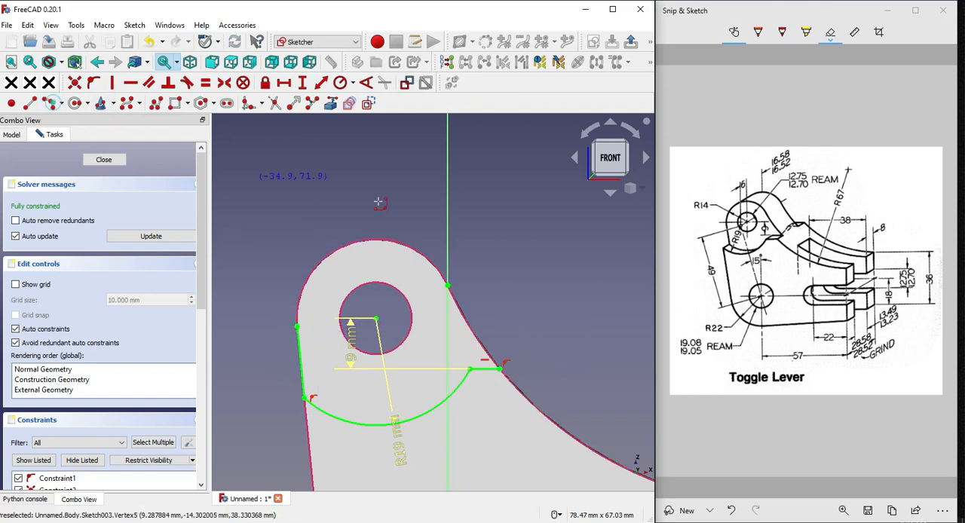
pyautogui.click(447, 285)
pyautogui.click(501, 365)
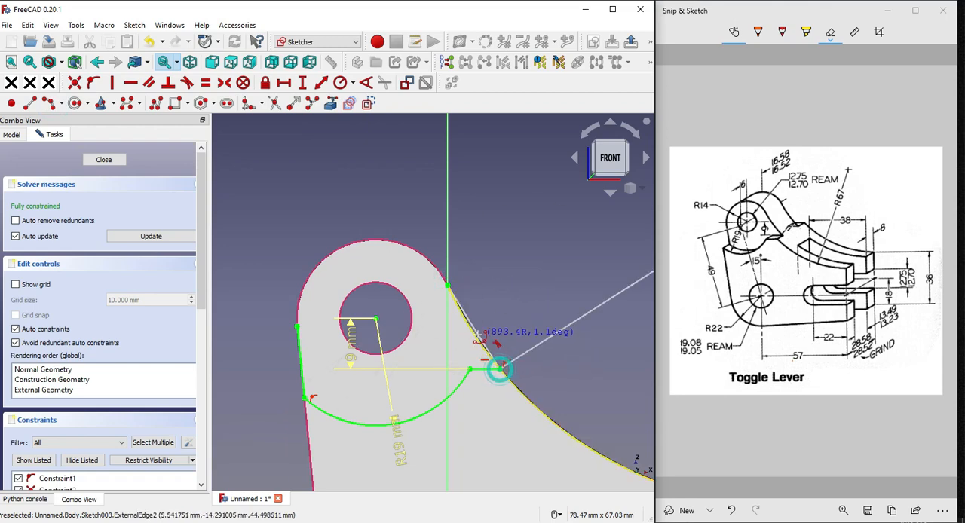
pyautogui.click(475, 337)
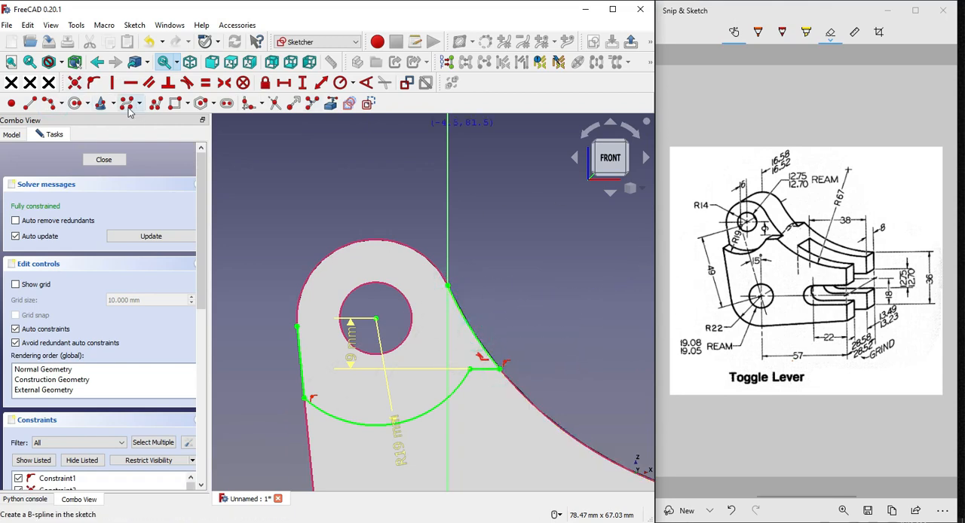
# Close the profile with an arc of about 14 mm radius over the boss's rounded edge, and finish the sketch
pyautogui.click(47, 103)
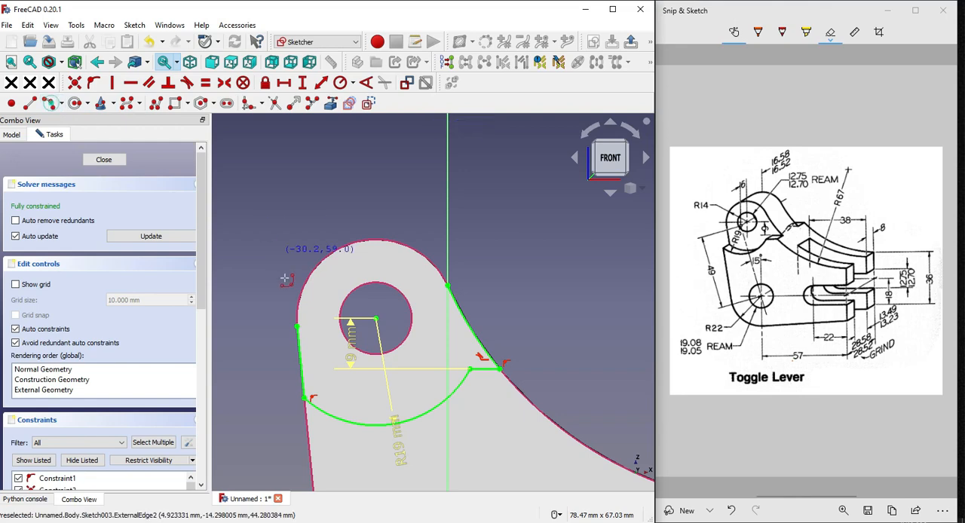
pyautogui.click(298, 326)
pyautogui.click(449, 287)
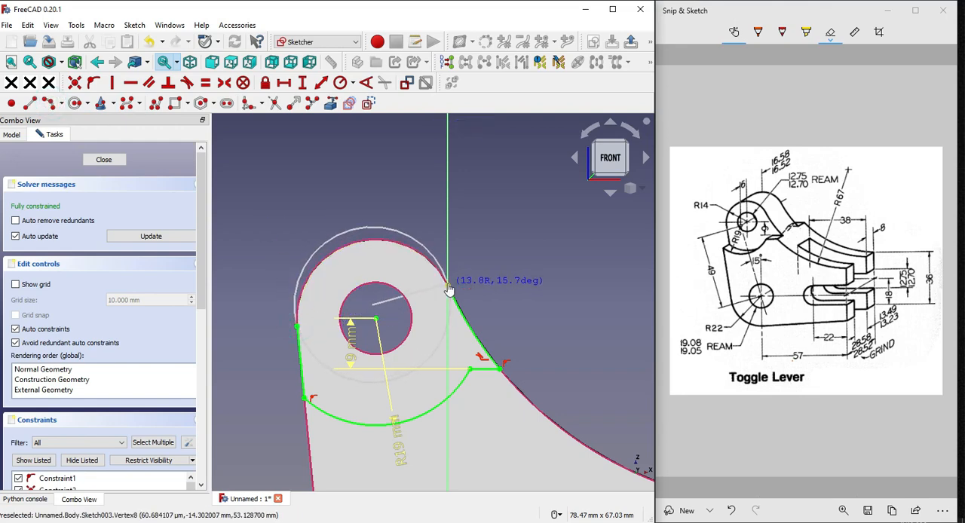
pyautogui.click(382, 237)
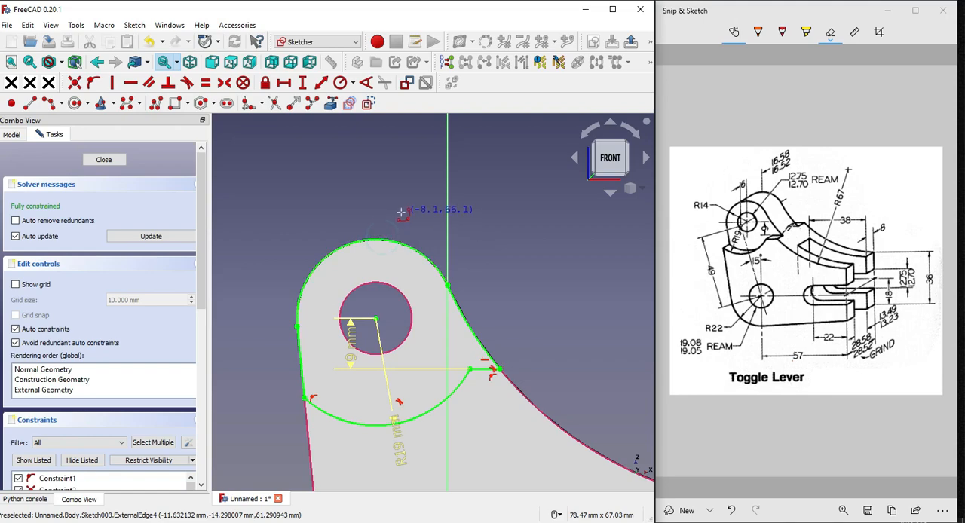
pyautogui.scroll(-2, 381, 211)
pyautogui.scroll(1, 422, 237)
pyautogui.moveTo(511, 243); pyautogui.dragTo(464, 265, button='middle')
pyautogui.scroll(1, 546, 248)
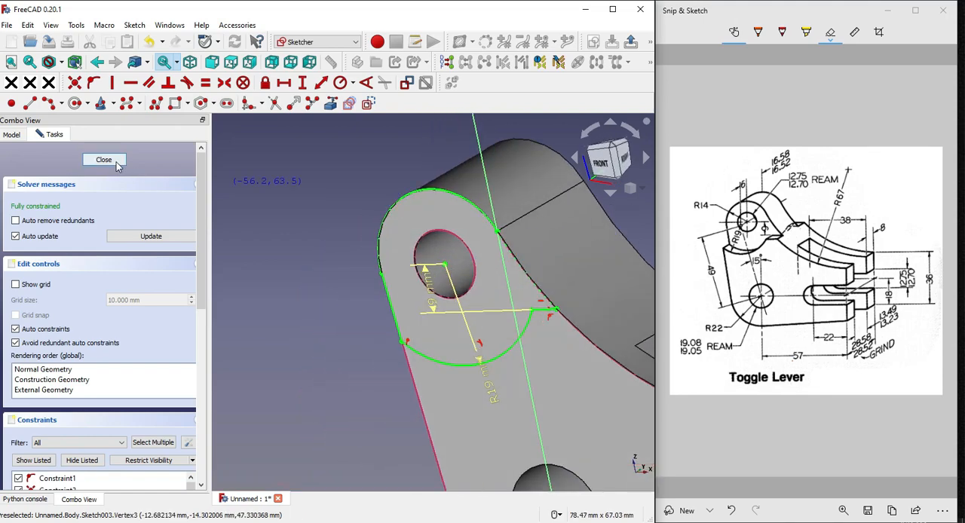
pyautogui.click(117, 162)
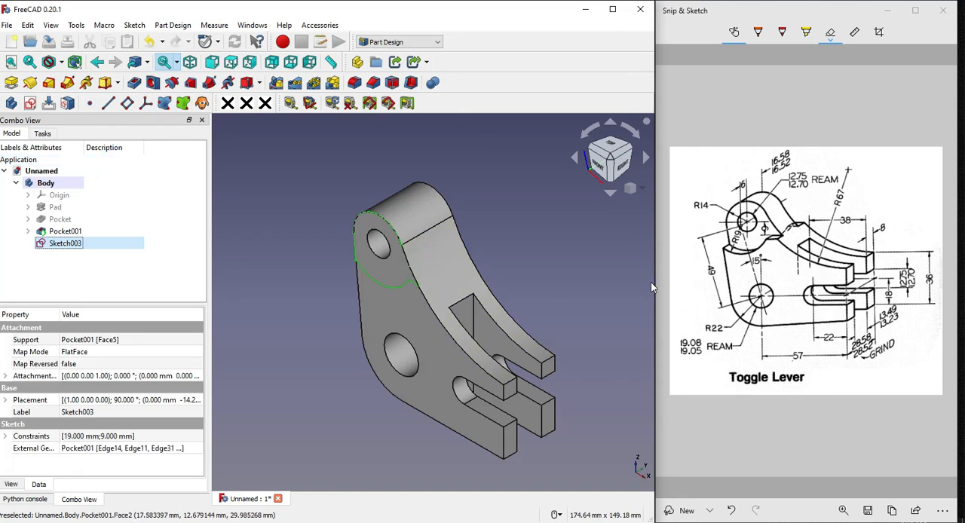
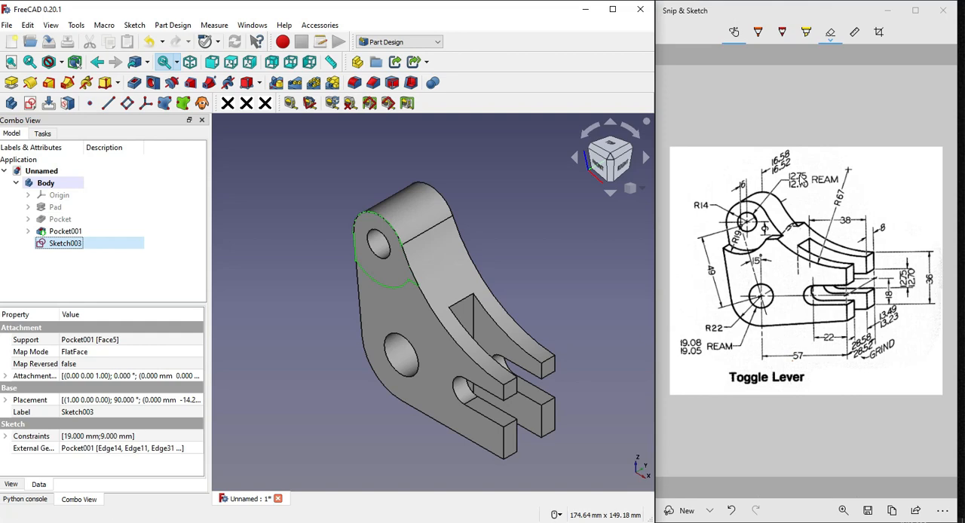
# Cut the closed R19 profile around the upper boss as a pocket 6 mm deep
pyautogui.click(733, 185)
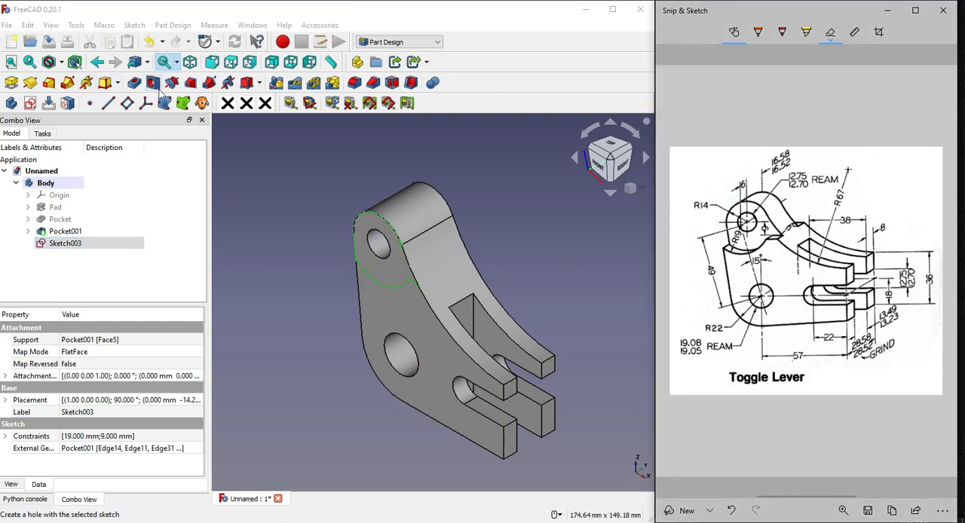
pyautogui.click(135, 85)
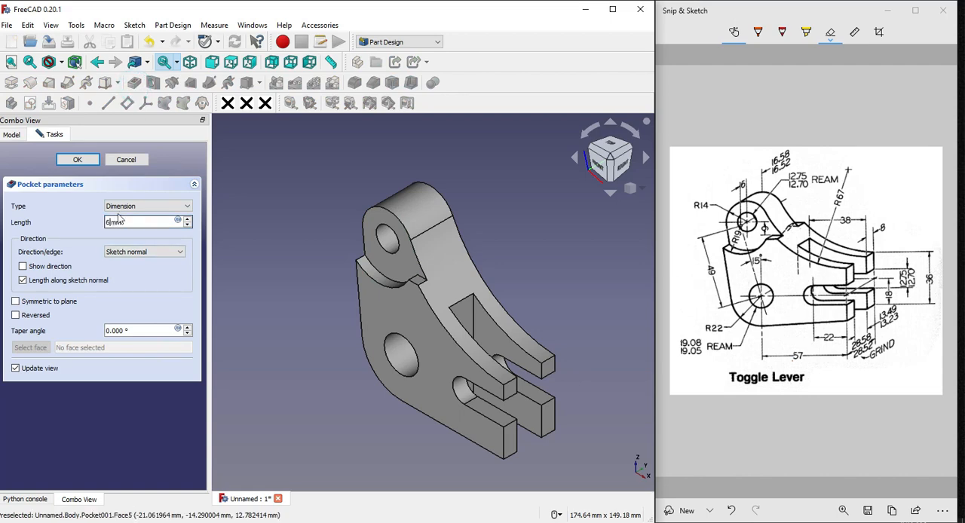
pyautogui.click(77, 160)
pyautogui.click(269, 202)
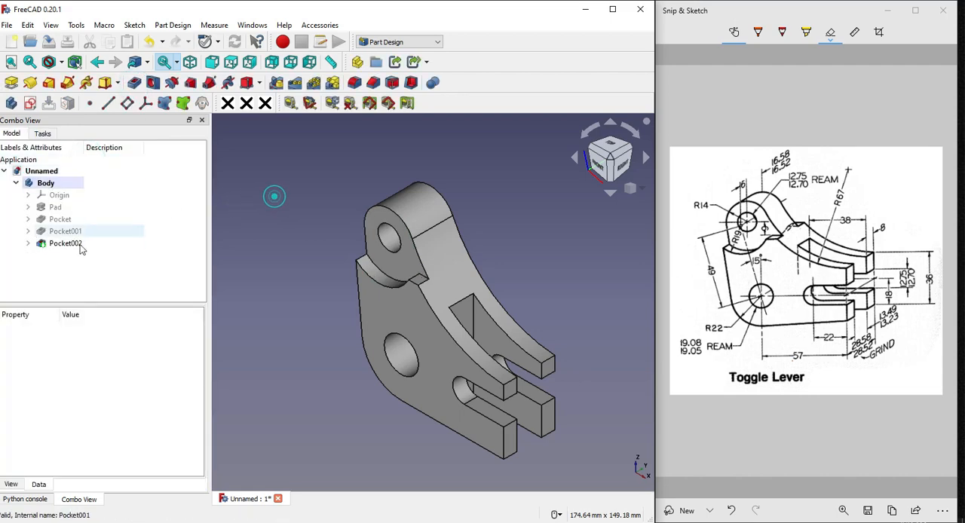
pyautogui.scroll(1, 480, 243)
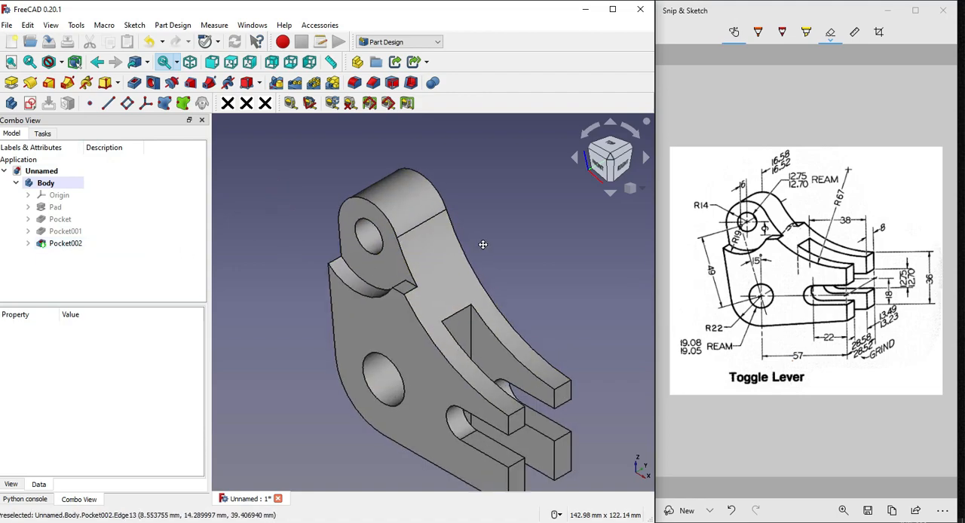
pyautogui.moveTo(482, 243)
pyautogui.mouseDown(button='middle')
pyautogui.moveTo(416, 257)
pyautogui.moveTo(491, 251)
pyautogui.mouseUp(button='middle')
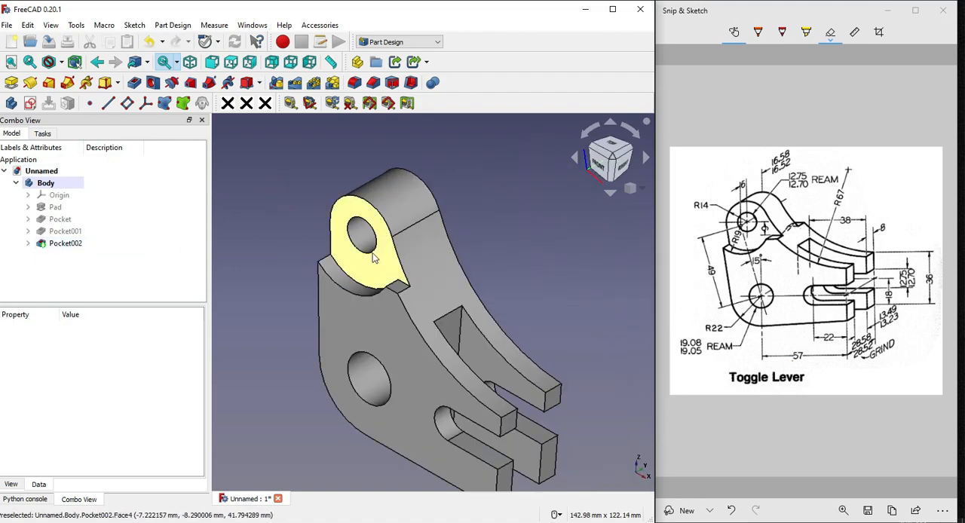
# Mirror the 6 mm boss pocket about the base XZ plane so the opposite face gets the same cut
pyautogui.click(68, 243)
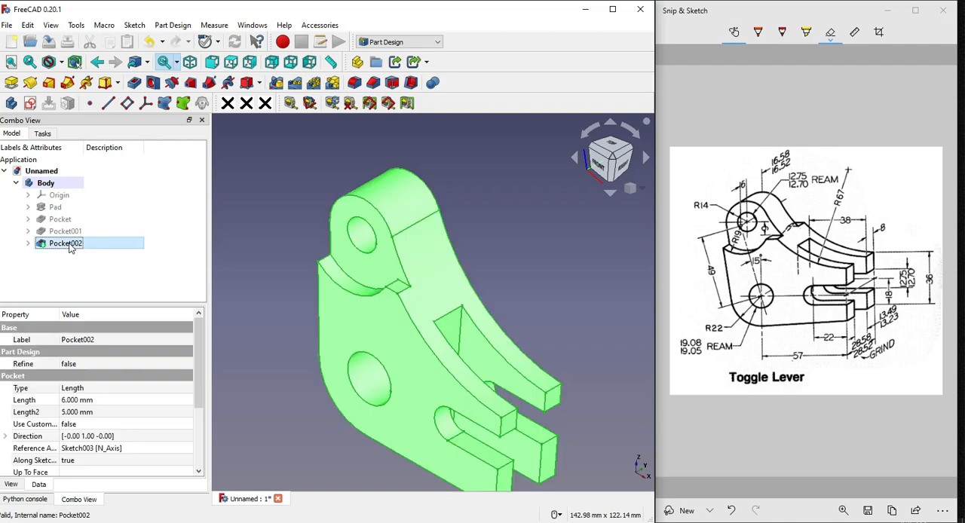
pyautogui.click(499, 247)
pyautogui.click(68, 243)
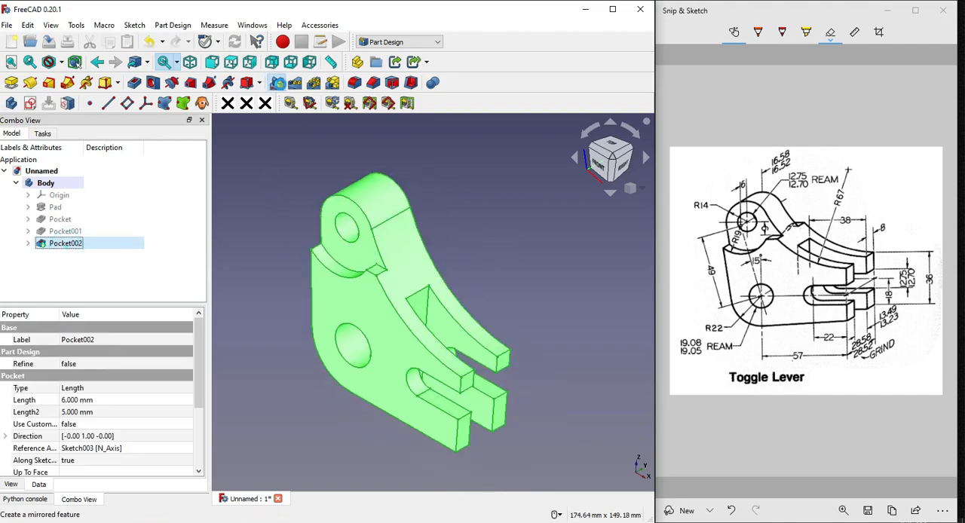
pyautogui.click(276, 84)
pyautogui.scroll(-4, 422, 261)
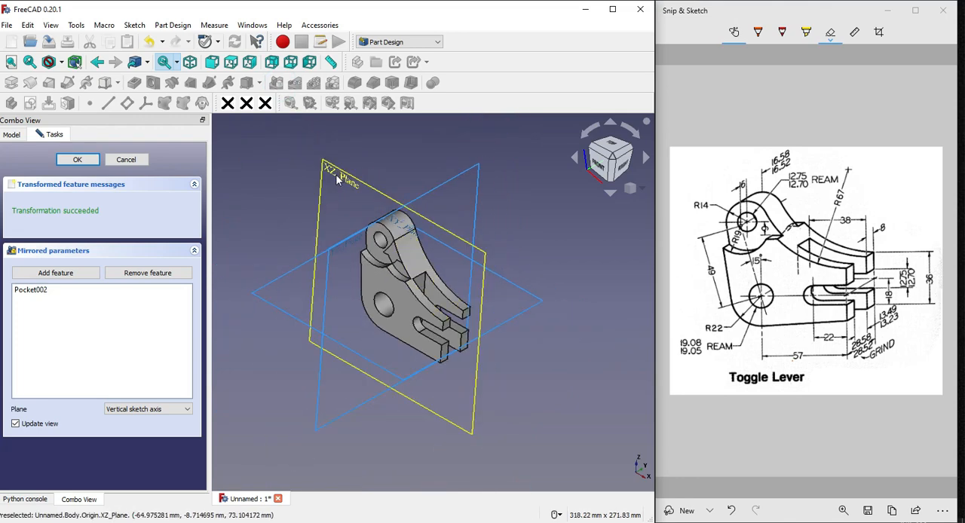
pyautogui.click(139, 409)
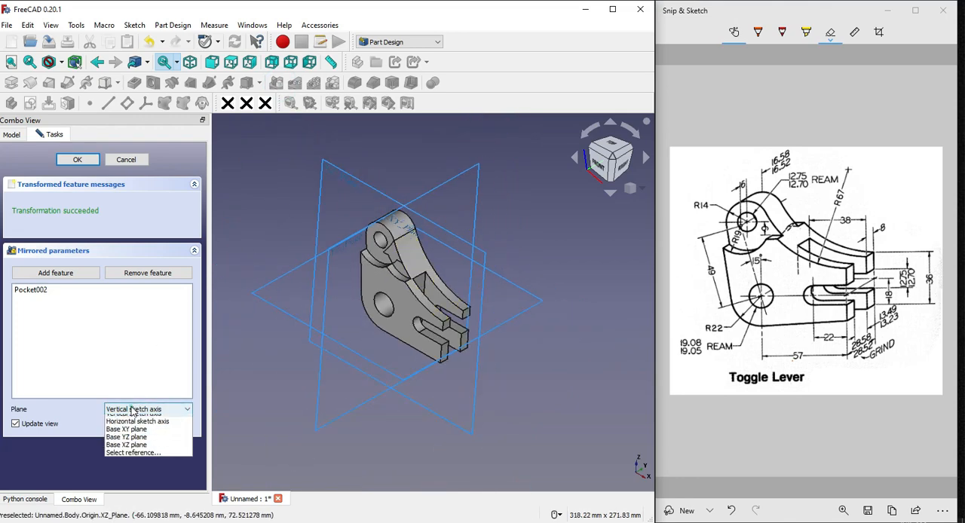
pyautogui.click(136, 450)
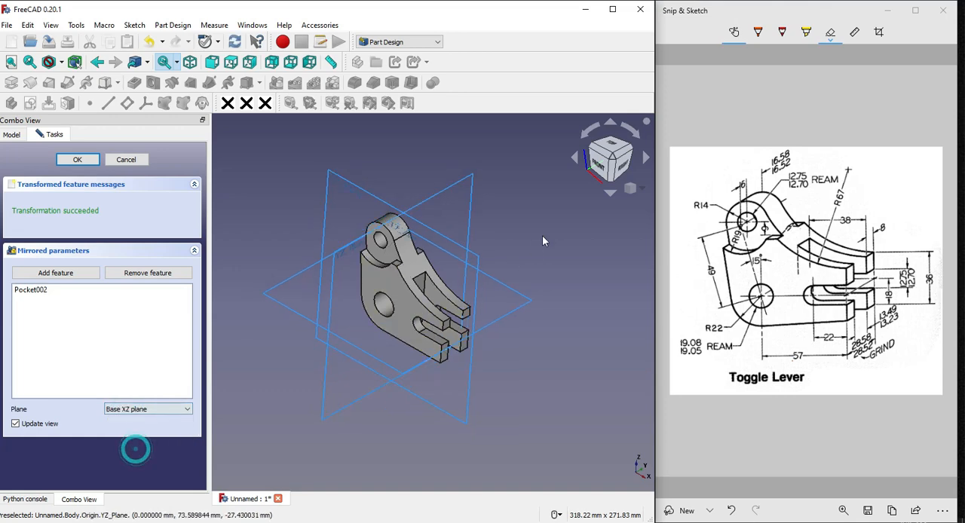
pyautogui.moveTo(542, 241); pyautogui.dragTo(468, 232, button='middle')
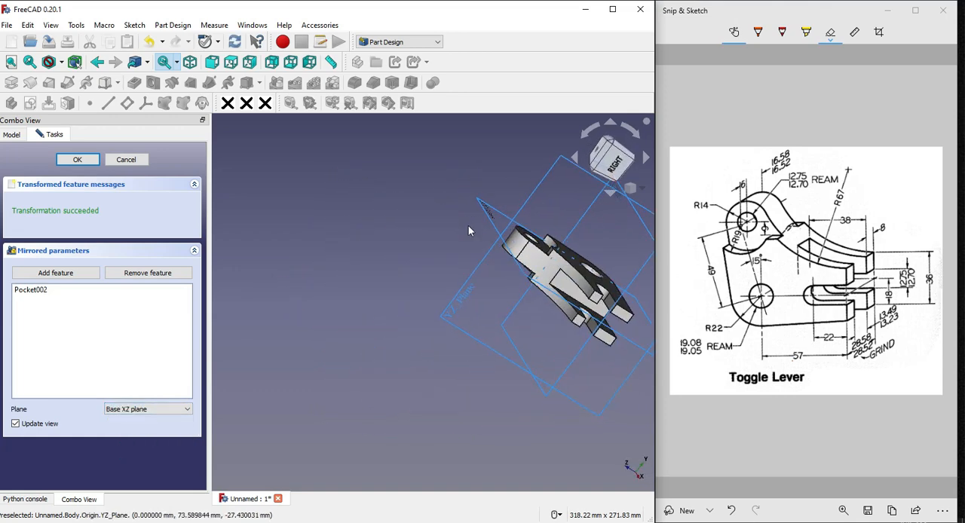
pyautogui.scroll(3, 555, 228)
pyautogui.scroll(-2, 546, 269)
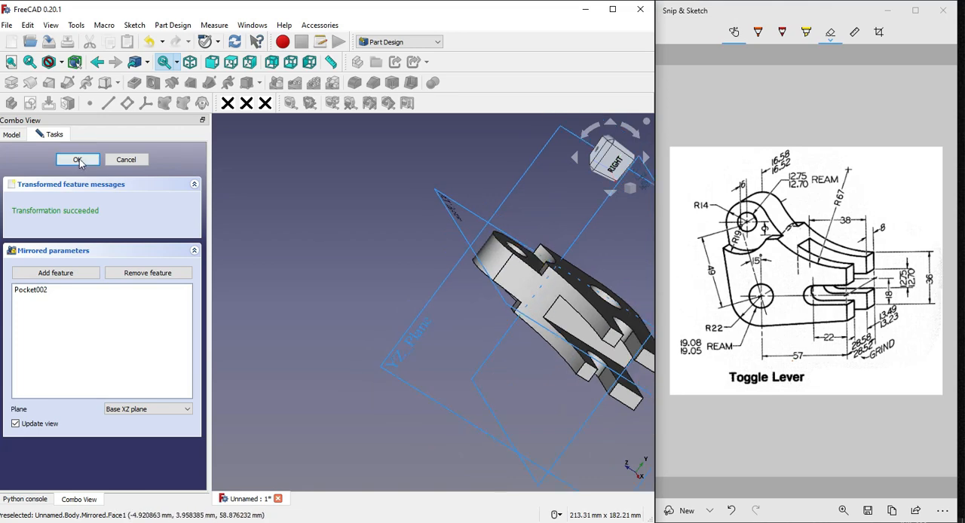
pyautogui.click(78, 160)
pyautogui.click(372, 294)
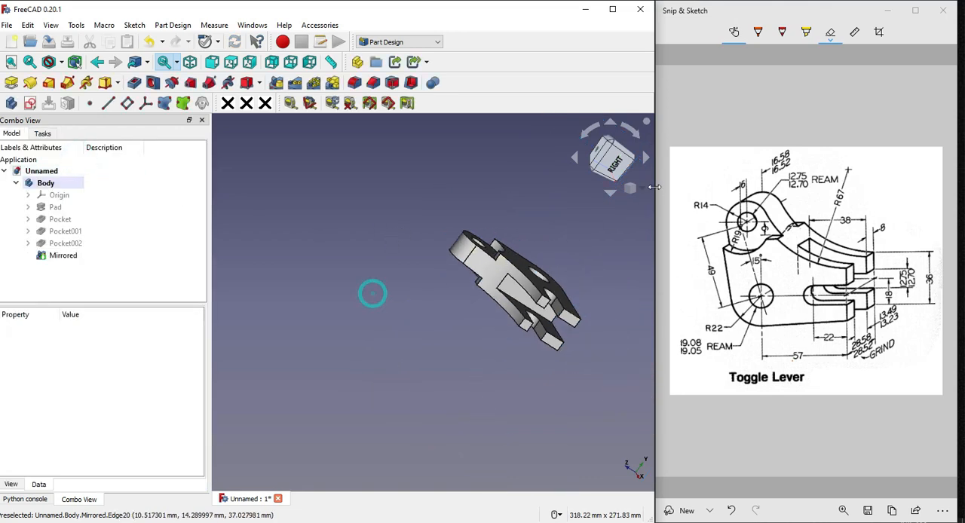
# Return the model to an isometric view and inspect the mirrored cut-outs around the boss
pyautogui.click(645, 192)
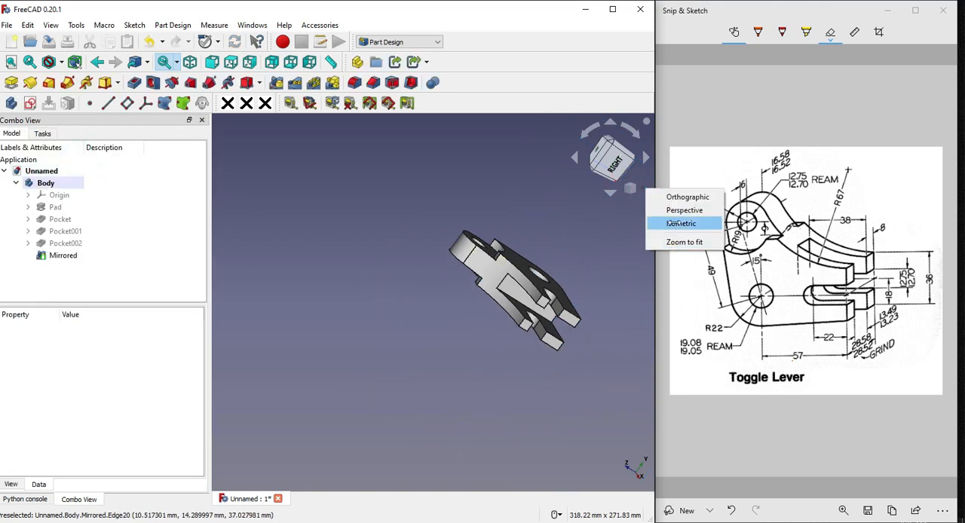
pyautogui.click(675, 224)
pyautogui.scroll(3, 397, 373)
pyautogui.scroll(-2, 485, 280)
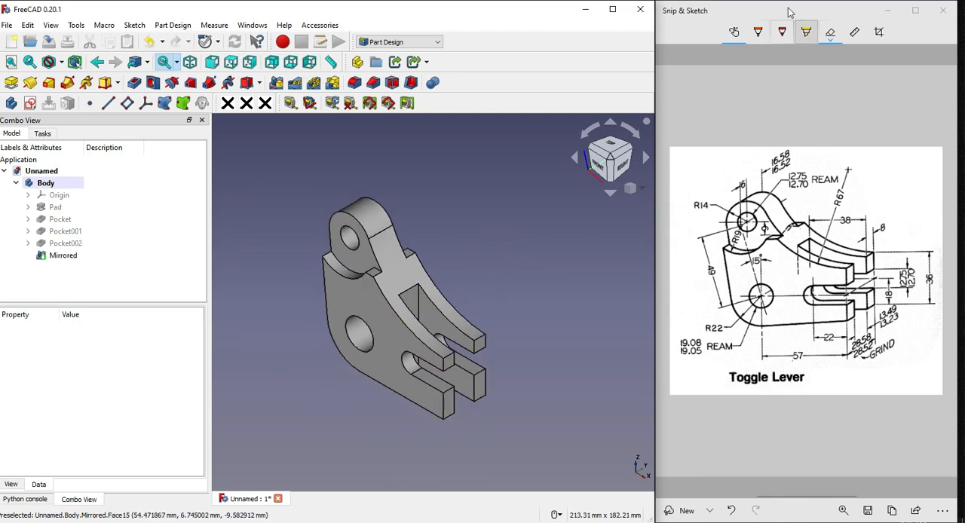
# Switch to Snip & Sketch and tick off the lower hole, R22, 57, 22, fork, 36, 8, 38 and R67 dimensions with the ballpoint pen
pyautogui.click(757, 31)
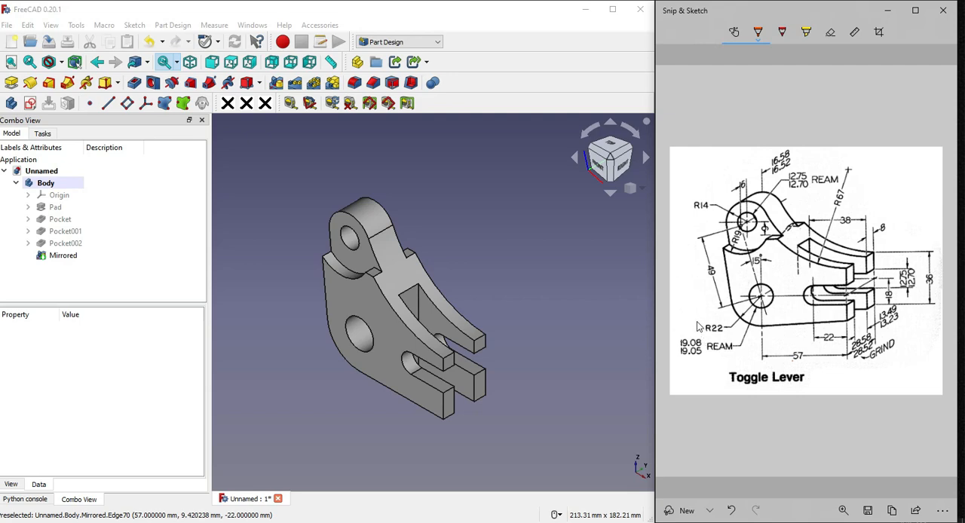
pyautogui.moveTo(698, 329)
pyautogui.mouseDown()
pyautogui.moveTo(712, 321)
pyautogui.moveTo(696, 328)
pyautogui.mouseUp()
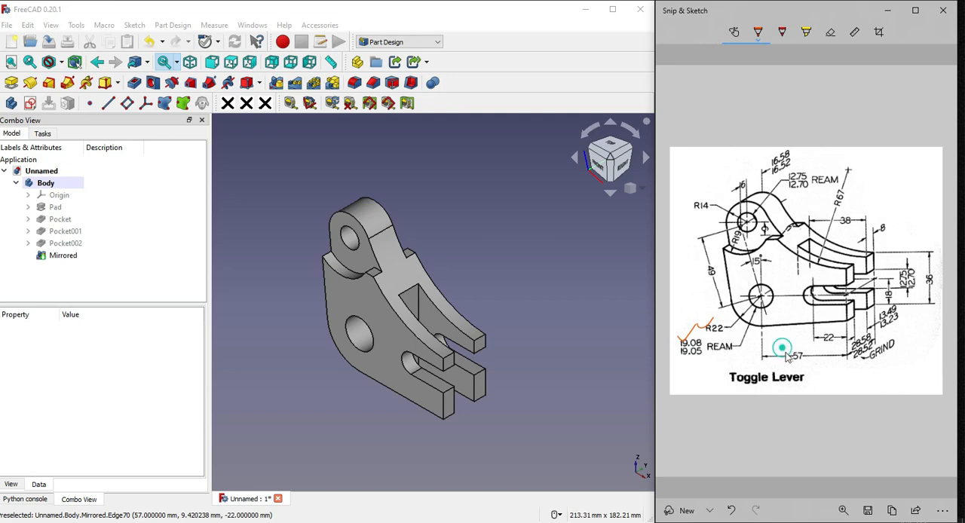
pyautogui.moveTo(781, 347); pyautogui.dragTo(884, 315)
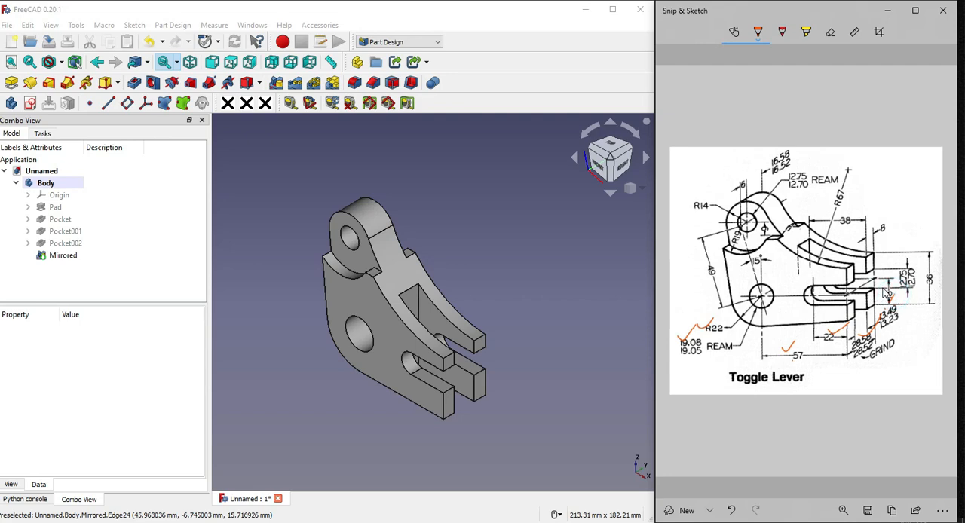
pyautogui.moveTo(881, 295)
pyautogui.mouseDown()
pyautogui.moveTo(918, 259)
pyautogui.moveTo(944, 258)
pyautogui.mouseUp()
pyautogui.moveTo(875, 224); pyautogui.dragTo(897, 213)
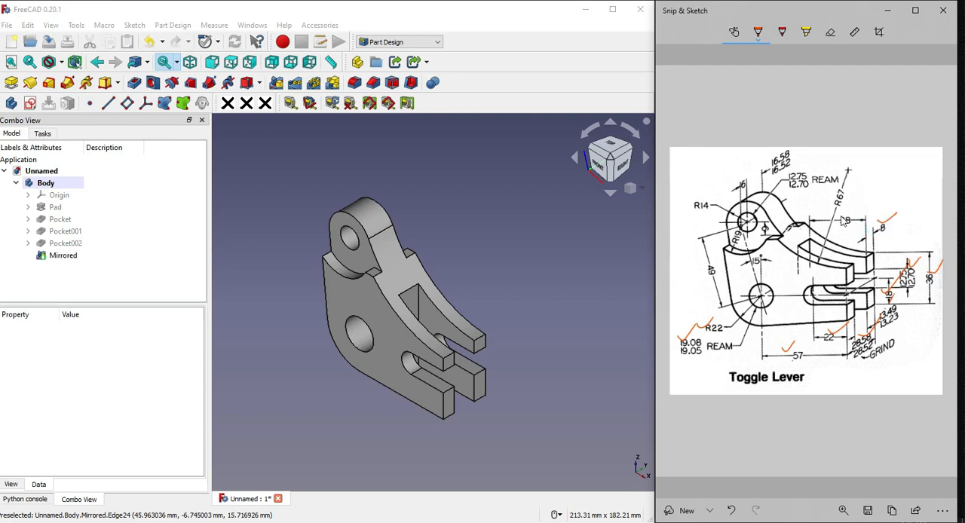
pyautogui.moveTo(829, 200); pyautogui.dragTo(867, 193)
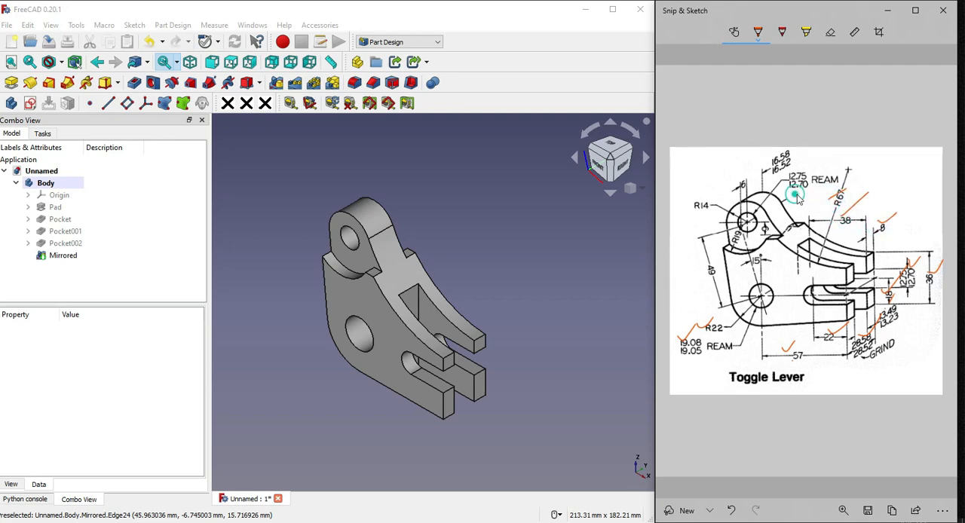
# Tick off the upper boss's 12.70 hole, 16.52, 6, R19, 9, R14 and 49 dimensions on the reference drawing
pyautogui.moveTo(796, 196); pyautogui.dragTo(805, 191)
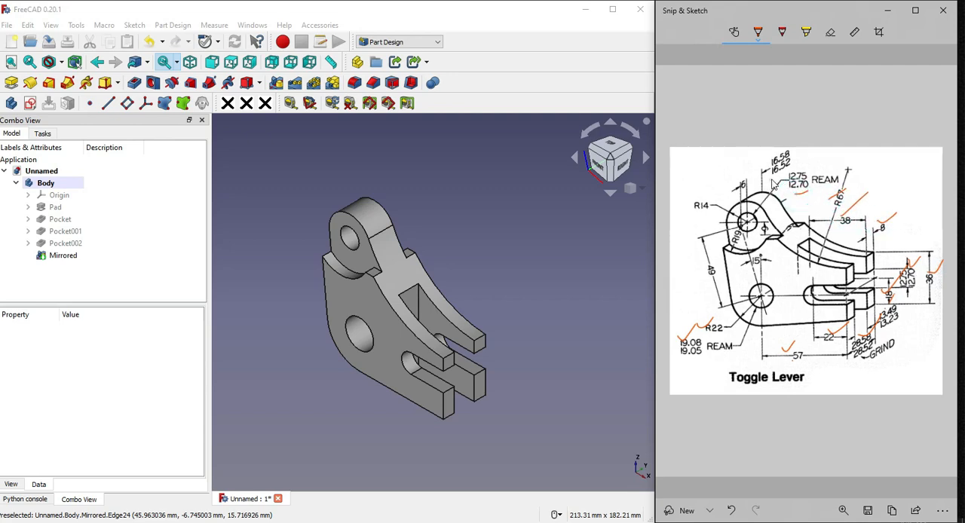
pyautogui.moveTo(731, 189); pyautogui.dragTo(743, 181)
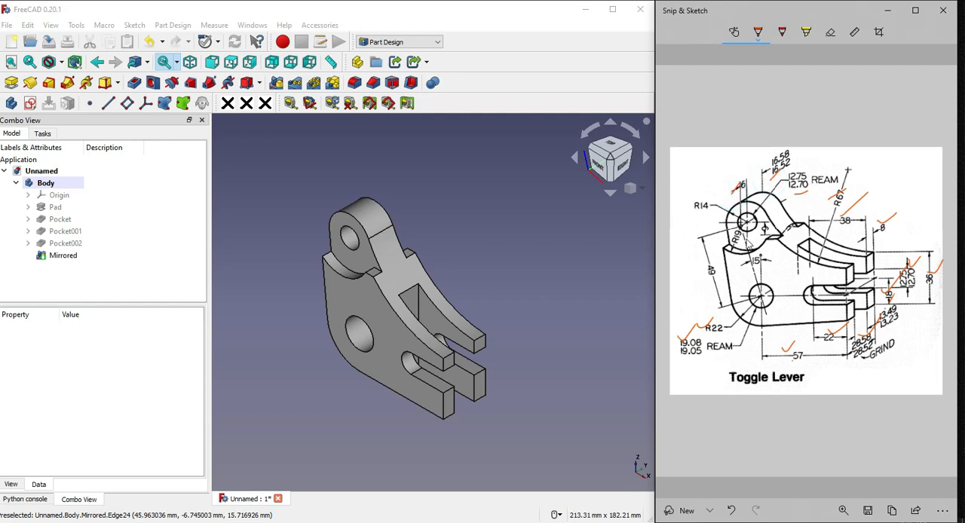
pyautogui.moveTo(735, 232)
pyautogui.mouseDown()
pyautogui.moveTo(729, 241)
pyautogui.moveTo(761, 235)
pyautogui.mouseUp()
pyautogui.moveTo(694, 205); pyautogui.dragTo(692, 210)
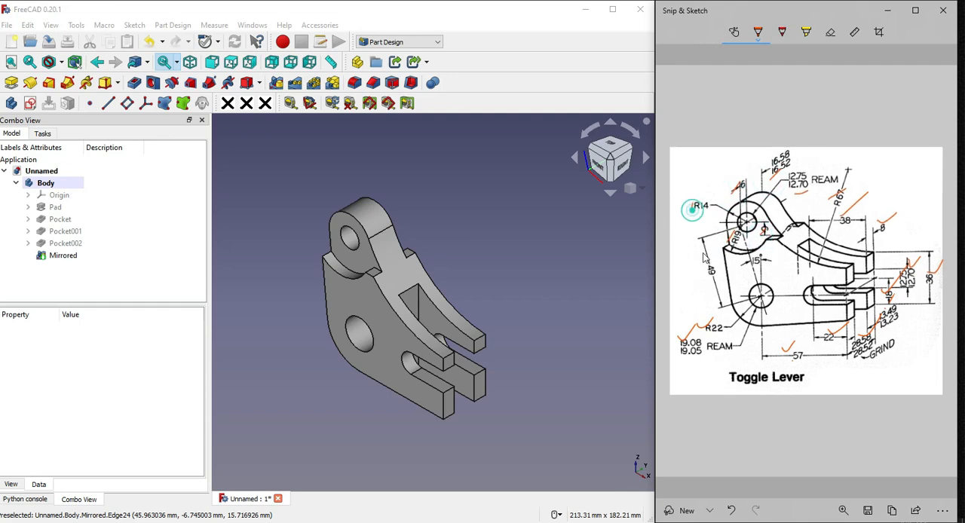
pyautogui.moveTo(703, 264); pyautogui.dragTo(706, 268)
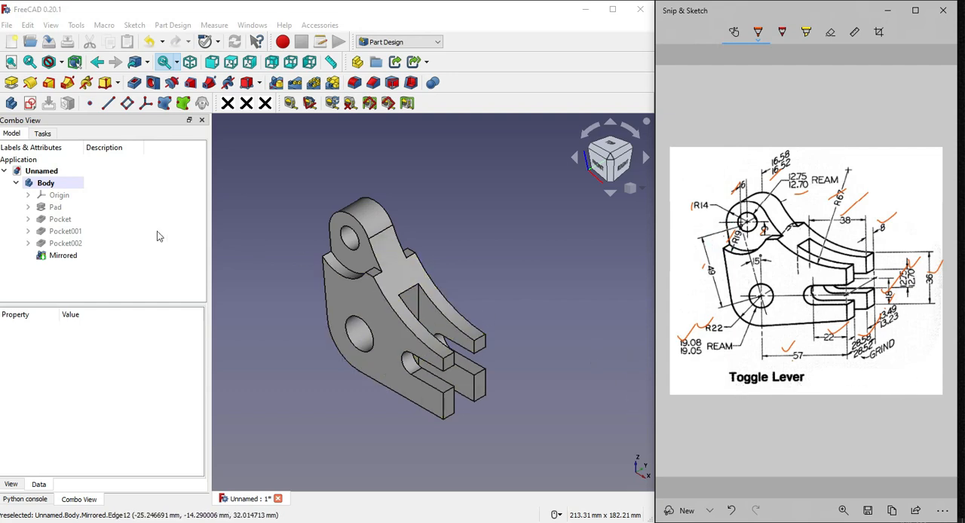
# Switch to FreeCAD and apply a random color to the whole body twice
pyautogui.click(54, 184)
pyautogui.rightClick(54, 185)
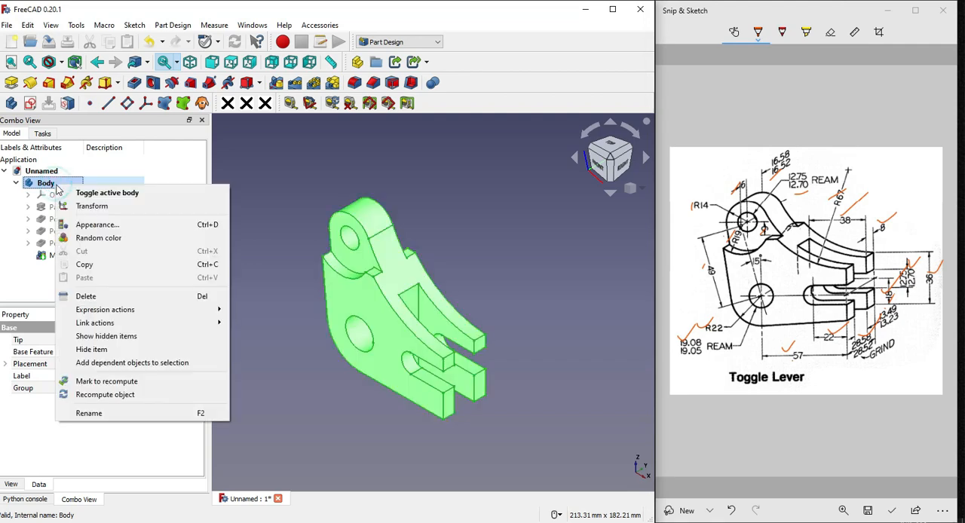
pyautogui.click(98, 241)
pyautogui.click(474, 241)
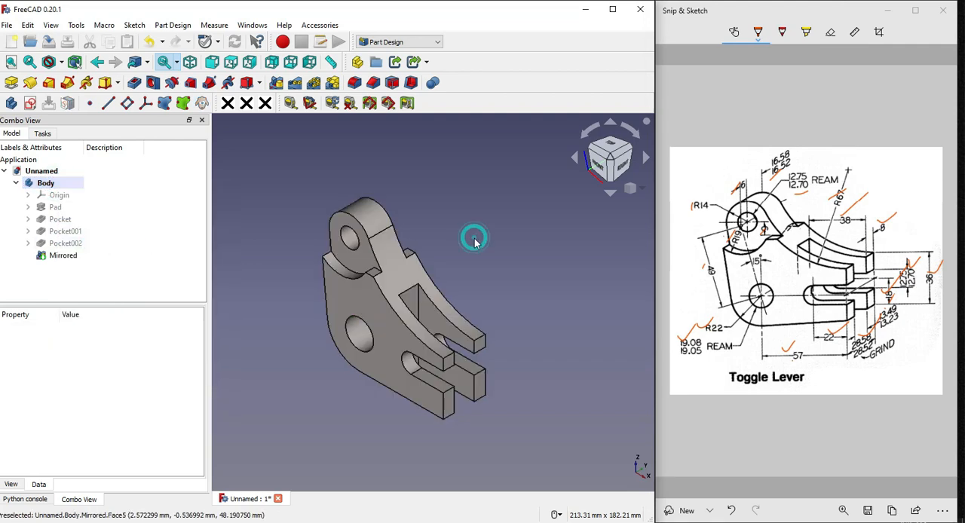
pyautogui.rightClick(47, 185)
pyautogui.click(90, 241)
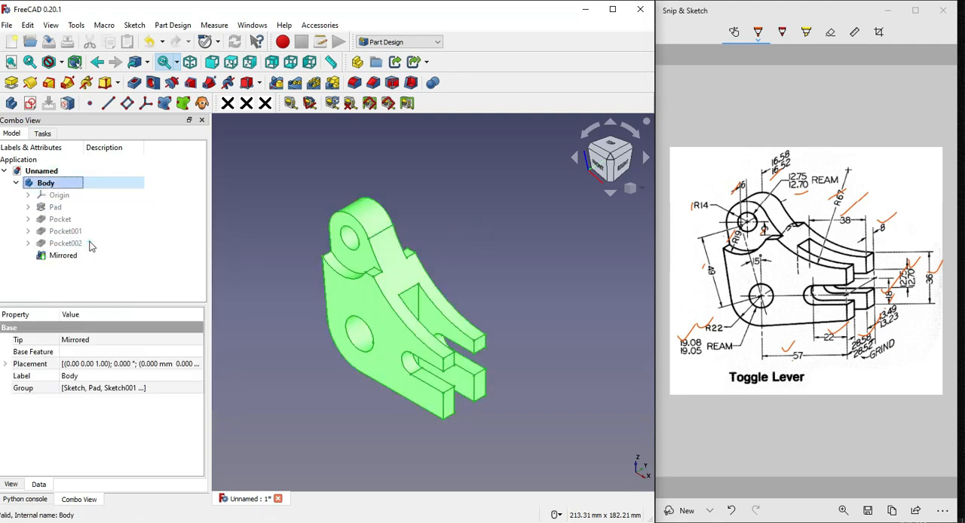
pyautogui.click(463, 211)
pyautogui.scroll(-2, 463, 240)
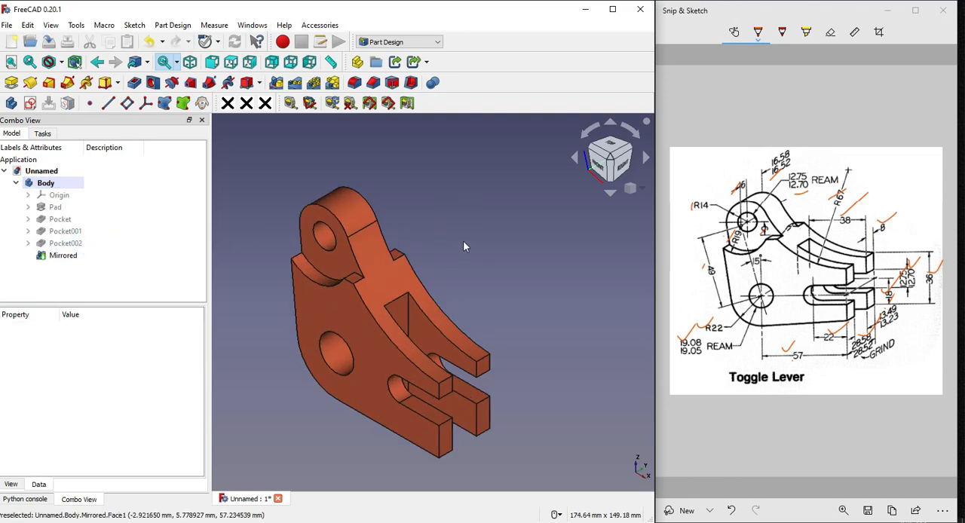
pyautogui.scroll(3, 486, 263)
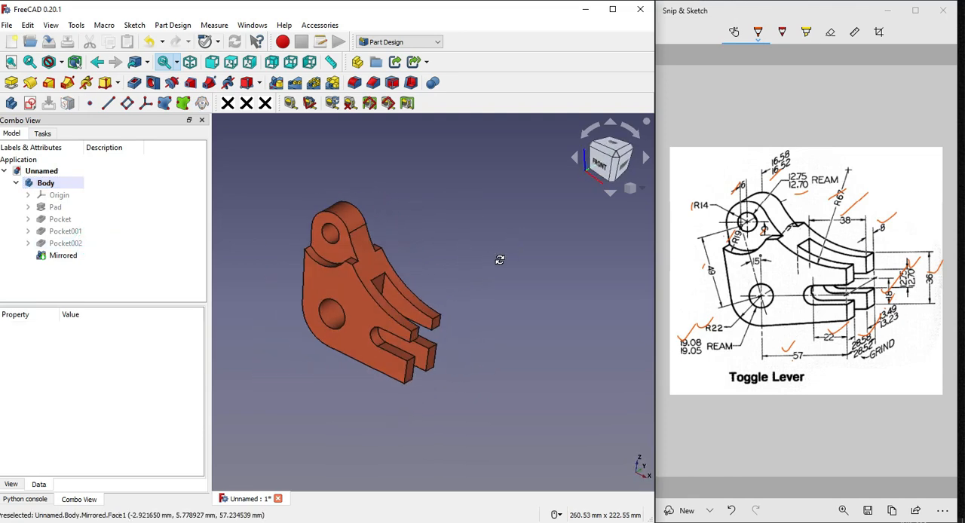
# Set the body's shape color to bright blue in its display properties and return to the model tree
pyautogui.click(47, 185)
pyautogui.rightClick(47, 184)
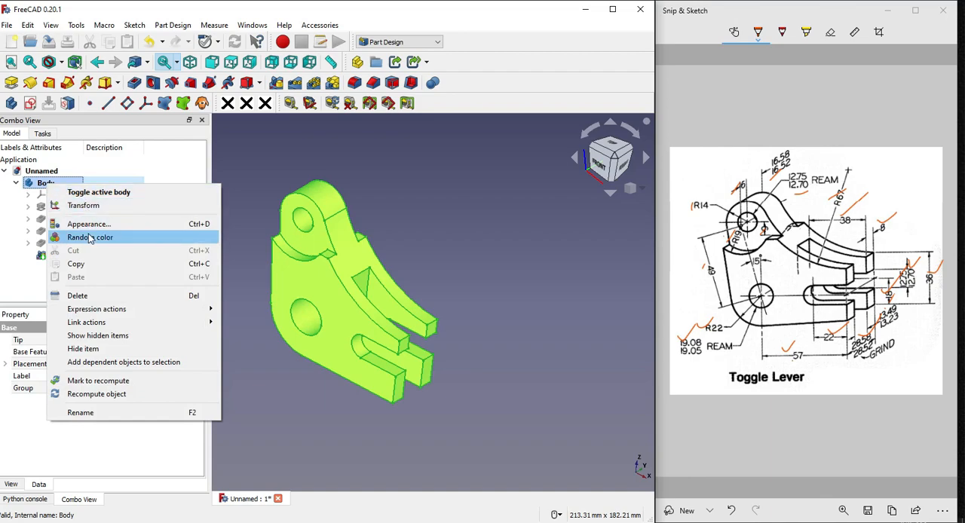
pyautogui.click(88, 226)
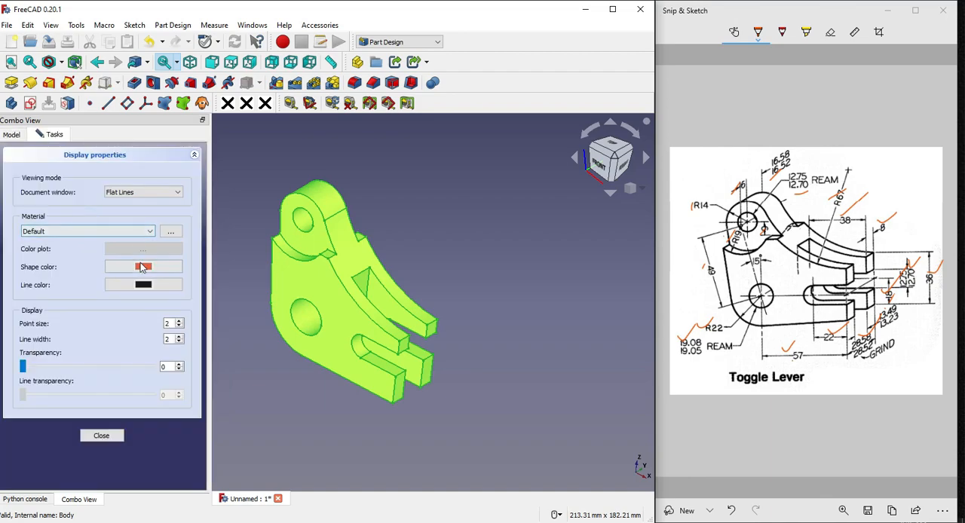
pyautogui.click(143, 266)
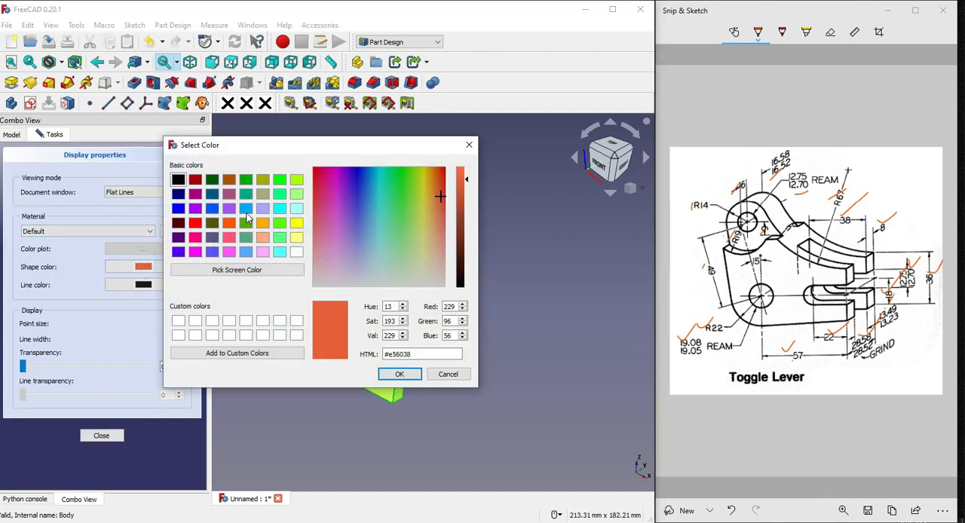
pyautogui.click(246, 210)
pyautogui.click(399, 374)
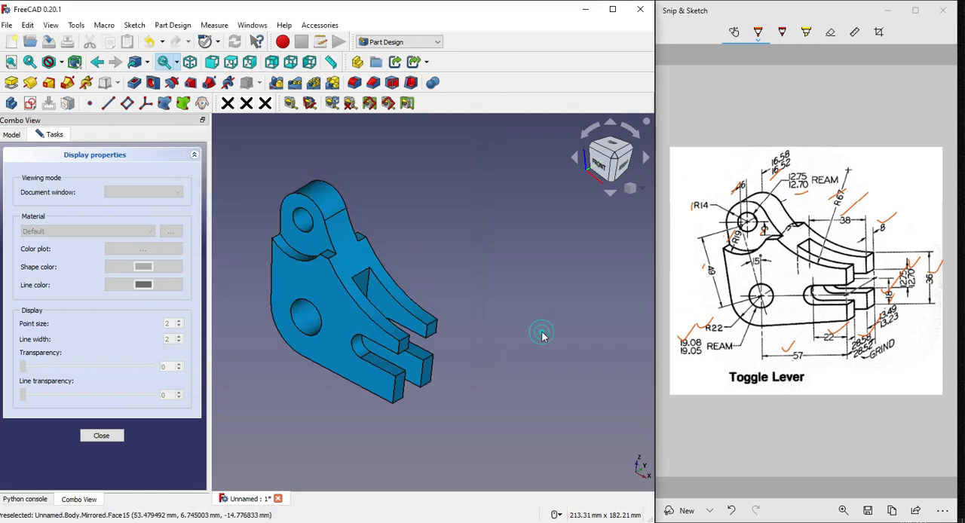
pyautogui.click(11, 135)
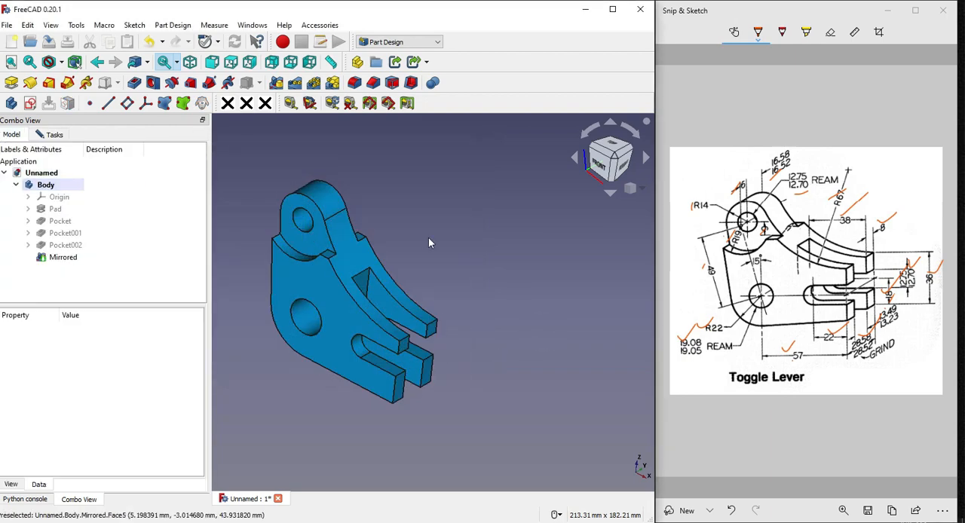
# Apply a random color to the whole body in place of the blue, then clear the selection
pyautogui.click(630, 189)
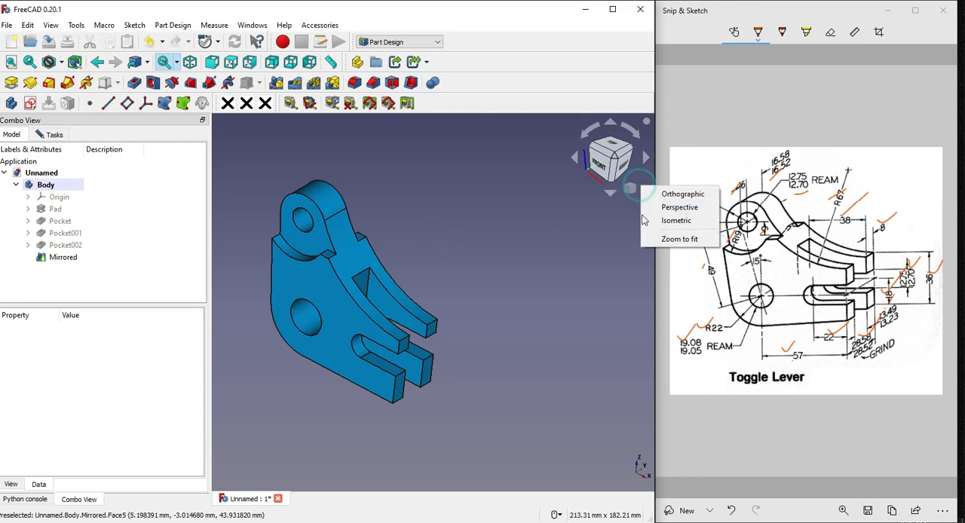
pyautogui.click(646, 220)
pyautogui.scroll(1, 368, 250)
pyautogui.moveTo(368, 250); pyautogui.dragTo(349, 261, button='middle')
pyautogui.click(47, 186)
pyautogui.moveTo(436, 265); pyautogui.dragTo(472, 246, button='middle')
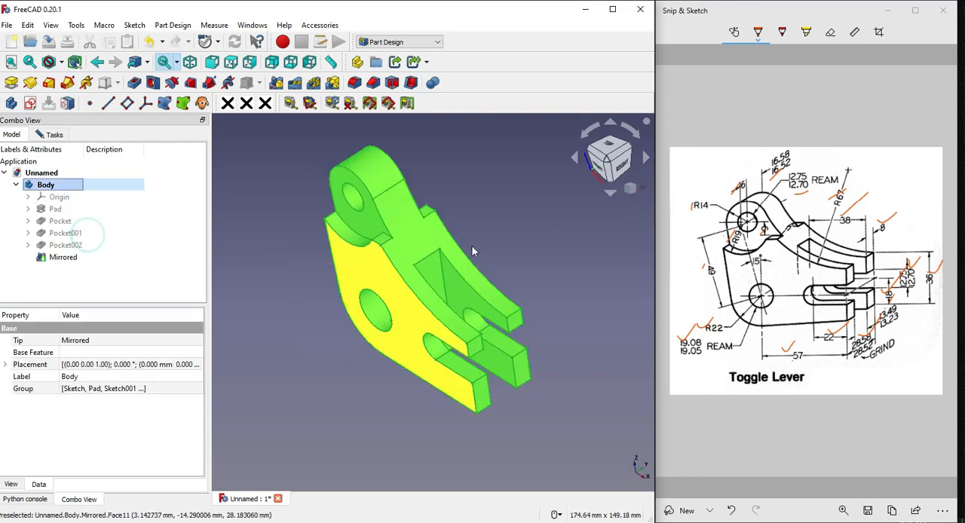
pyautogui.click(518, 221)
# Return the toggle lever to the isometric view and narrow the model tree area to enlarge the 3D view
pyautogui.click(645, 190)
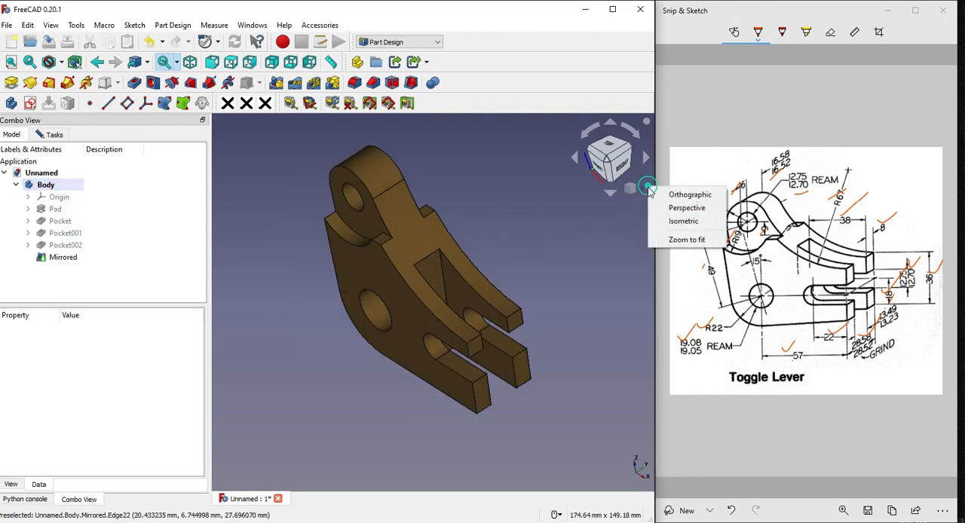
pyautogui.click(668, 219)
pyautogui.scroll(2, 422, 215)
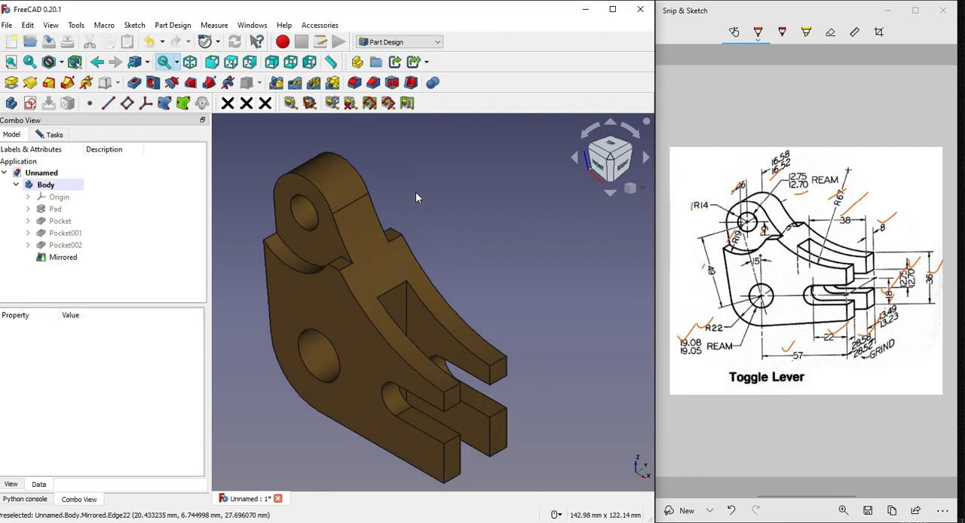
pyautogui.scroll(-1, 415, 198)
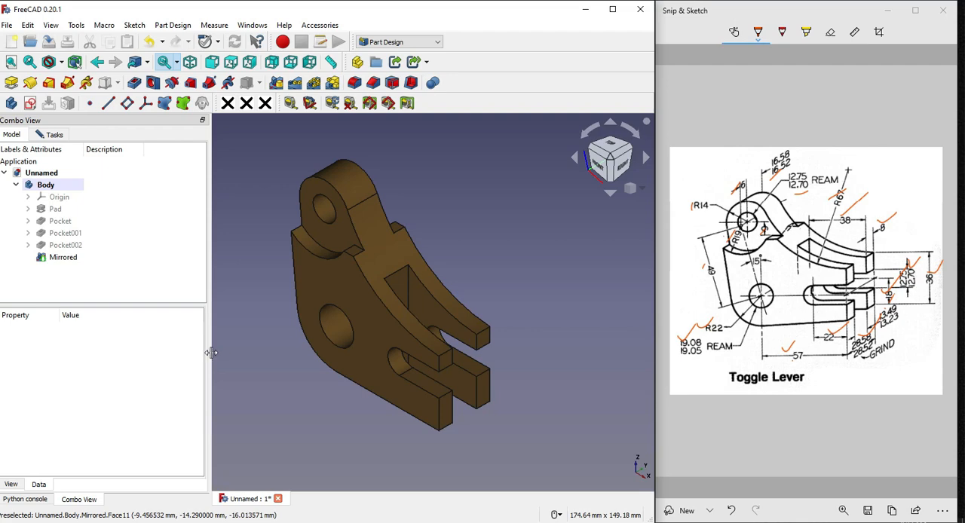
pyautogui.moveTo(207, 350); pyautogui.dragTo(132, 346)
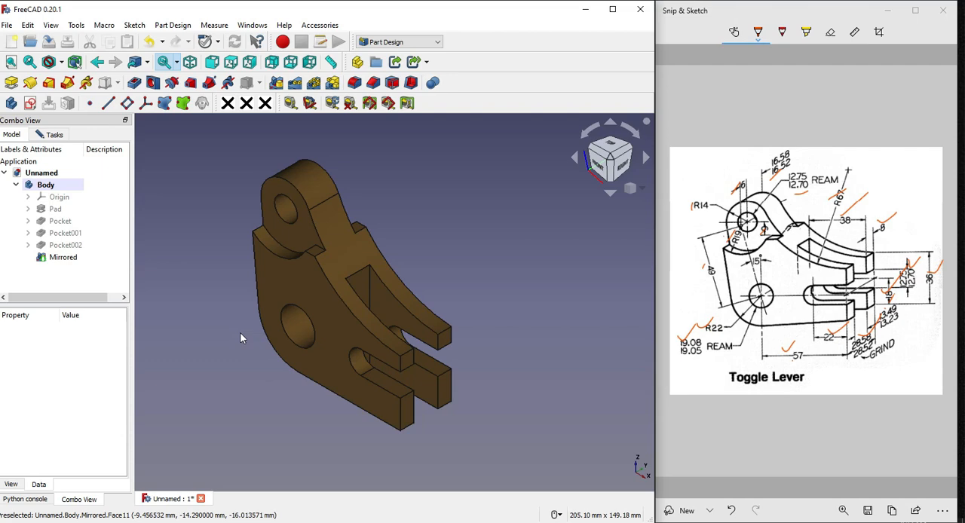
pyautogui.scroll(1, 498, 188)
pyautogui.scroll(-1, 488, 222)
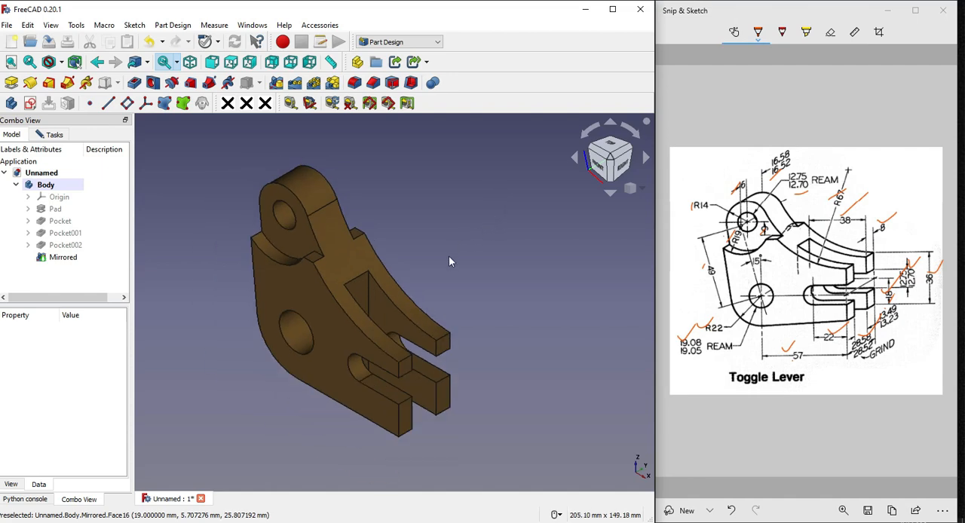